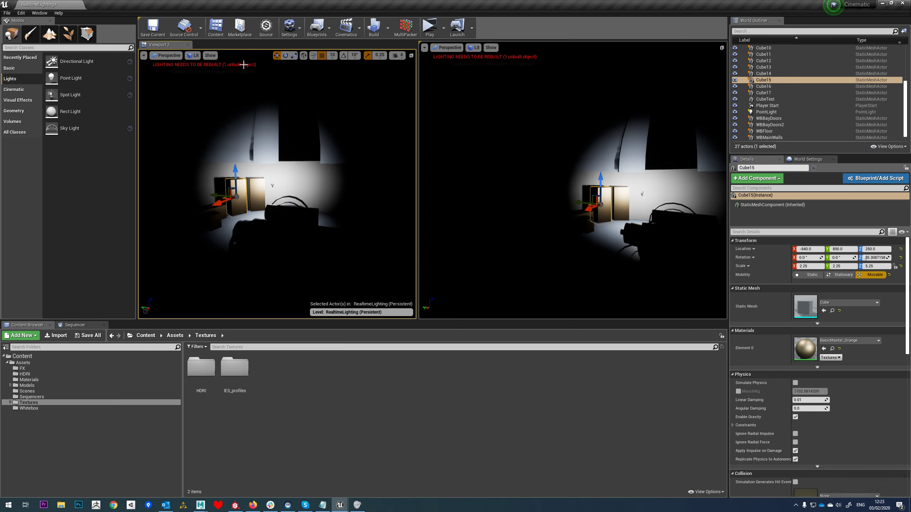
- Set the mobility of the curved wall mesh WBWalls and the bay doors mesh WBBayDoors to Movable
left_click(273, 185)
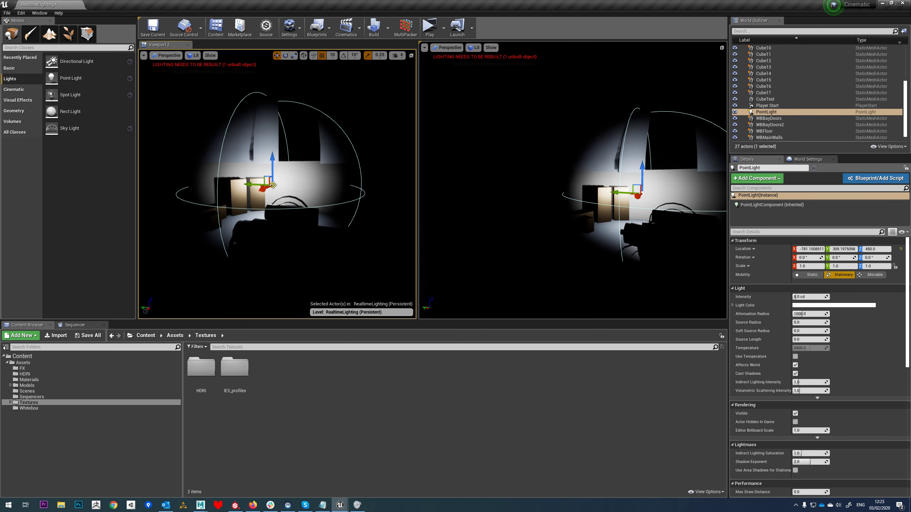
left_click(298, 181)
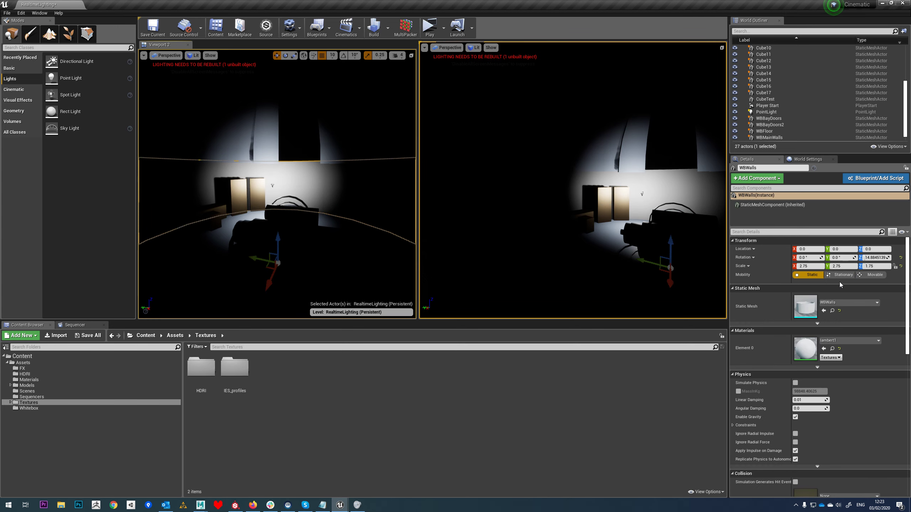
left_click(873, 274)
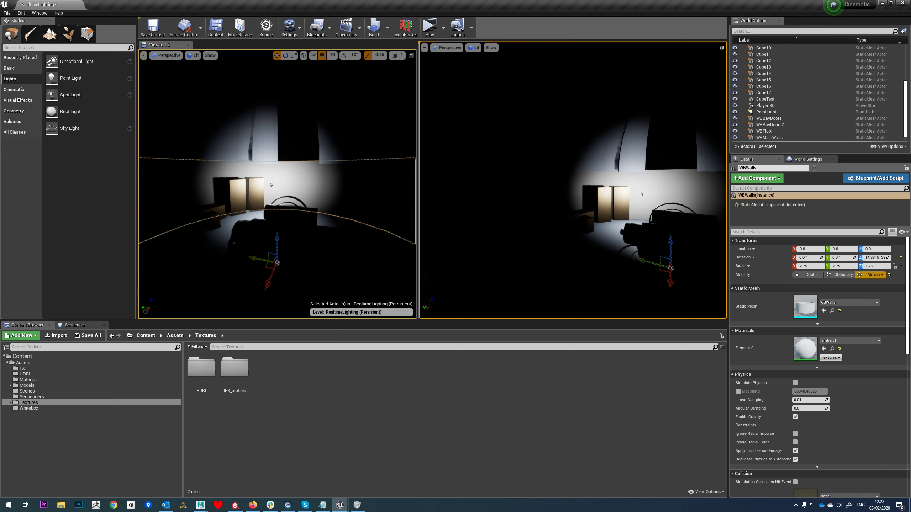
left_click(272, 184)
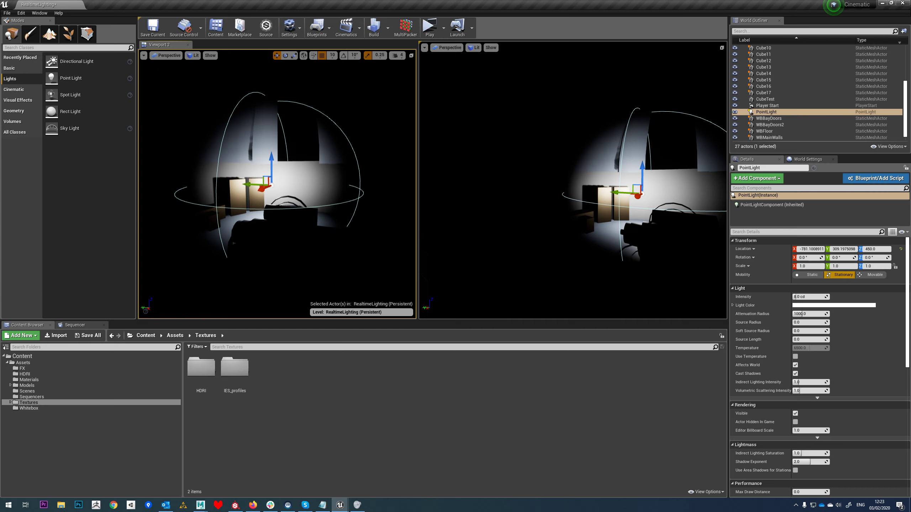
left_click(333, 158)
left_click(875, 275)
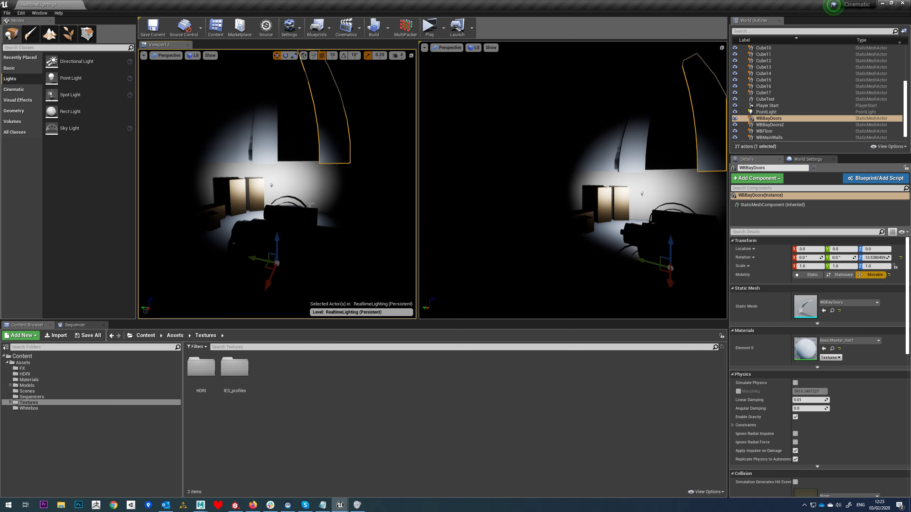
- Make the point light Movable and move it along X, away from the back wall, to about -351
left_click(272, 185)
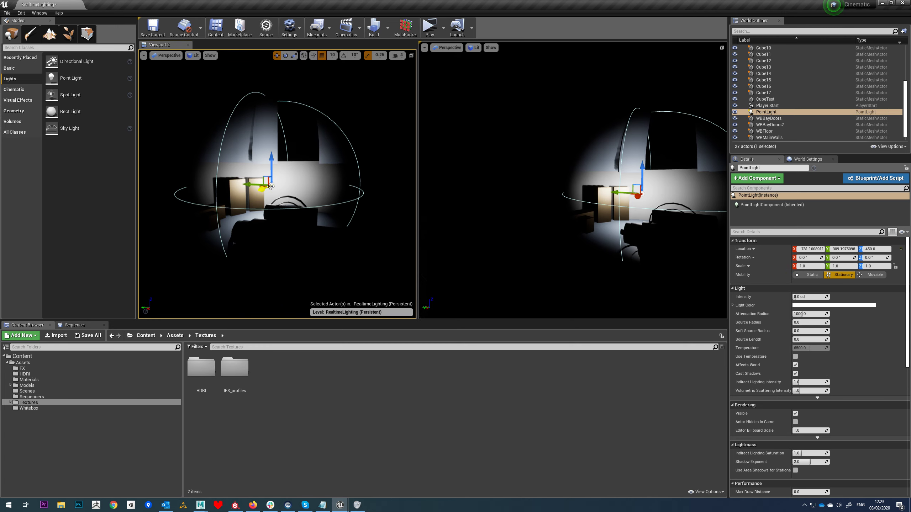
left_click(878, 275)
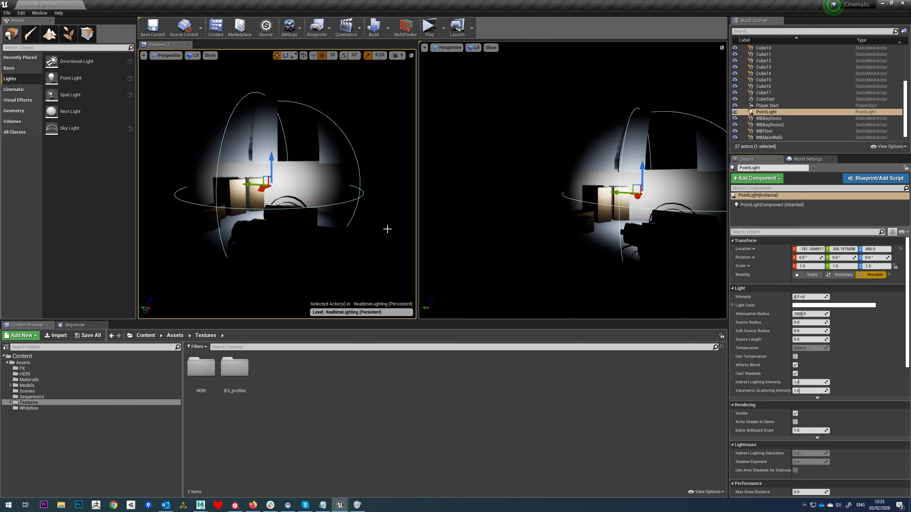
scroll(319, 206, "up", 3)
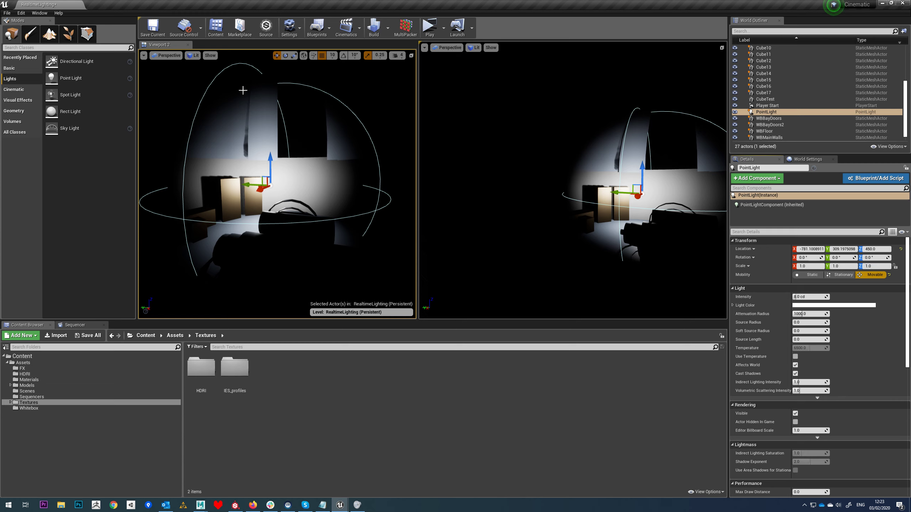
left_click_drag(261, 189, 242, 197)
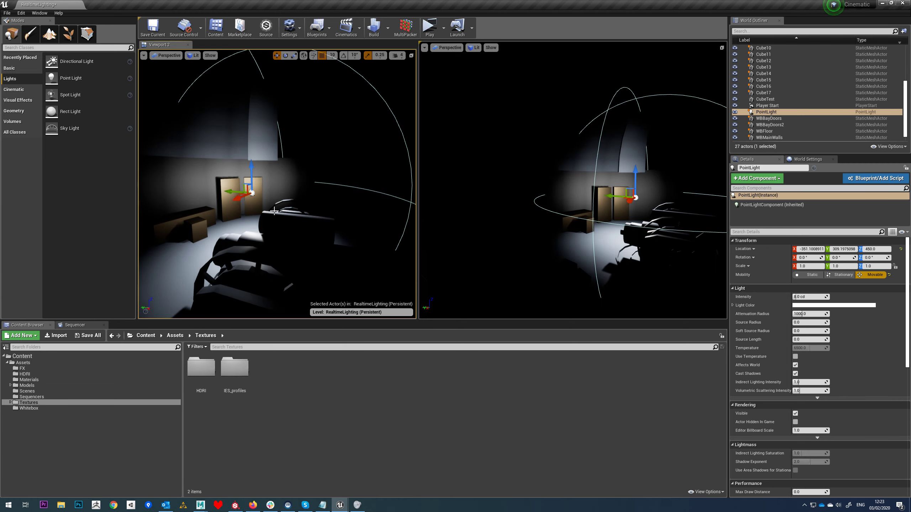
mouse_move(274, 211)
middle_mouse_down()
mouse_move(301, 194)
mouse_move(276, 213)
middle_mouse_up()
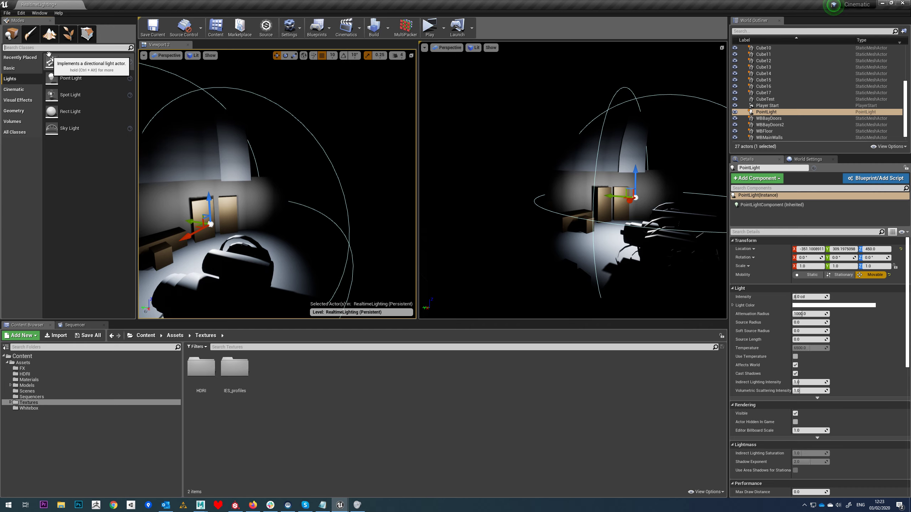
- Search the placeable classes for "sky" and place a BP_Sky_Sphere in the level at about X -140, Y -120, Z 410
left_click(64, 48)
type("sky")
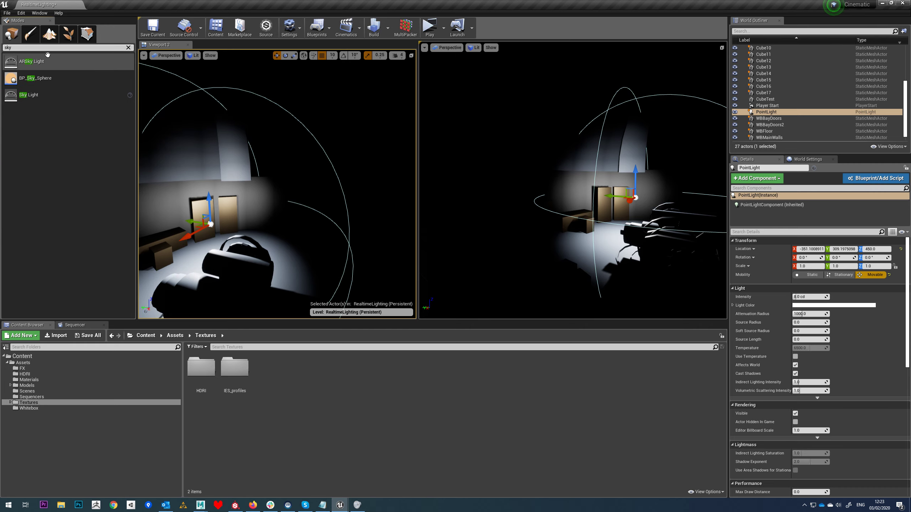
left_click_drag(65, 80, 349, 214)
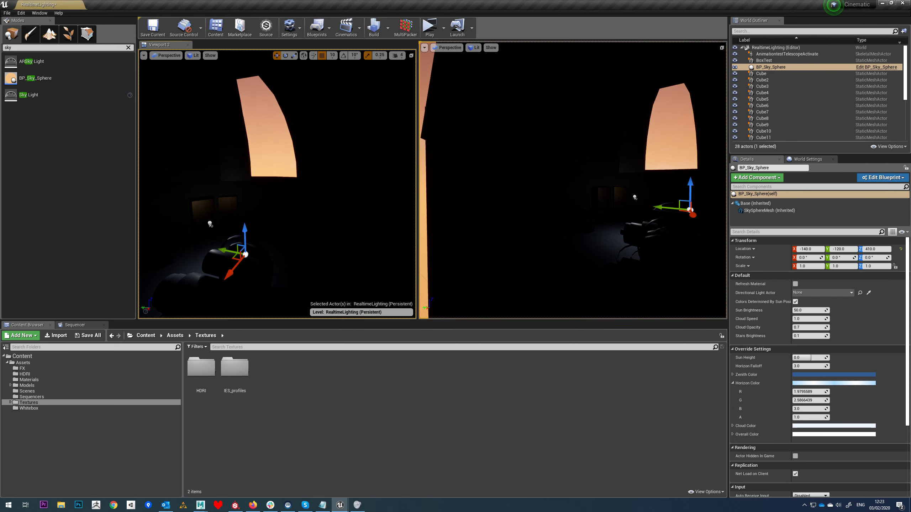
- Set the sky sphere's Sun Height override to -1
mouse_move(321, 215)
right_mouse_down()
mouse_move(342, 235)
mouse_move(332, 228)
right_mouse_up()
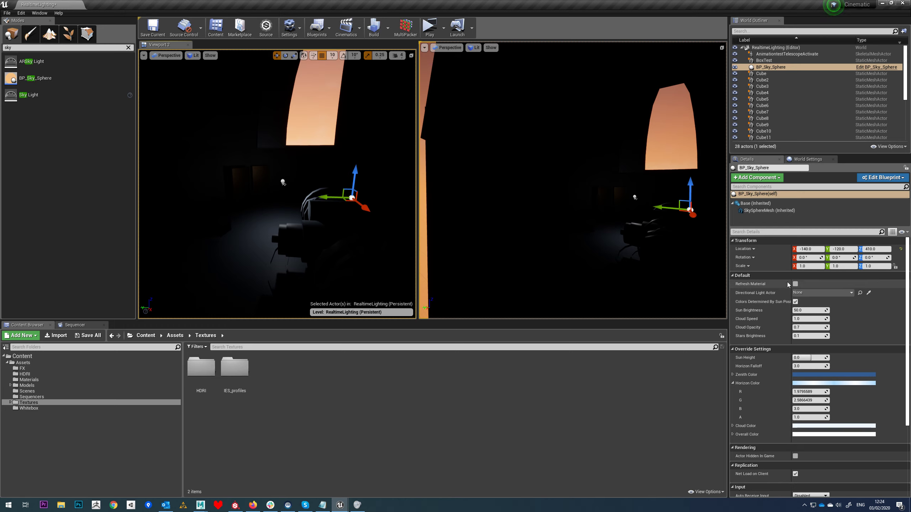
right_click_drag(340, 143, 369, 156)
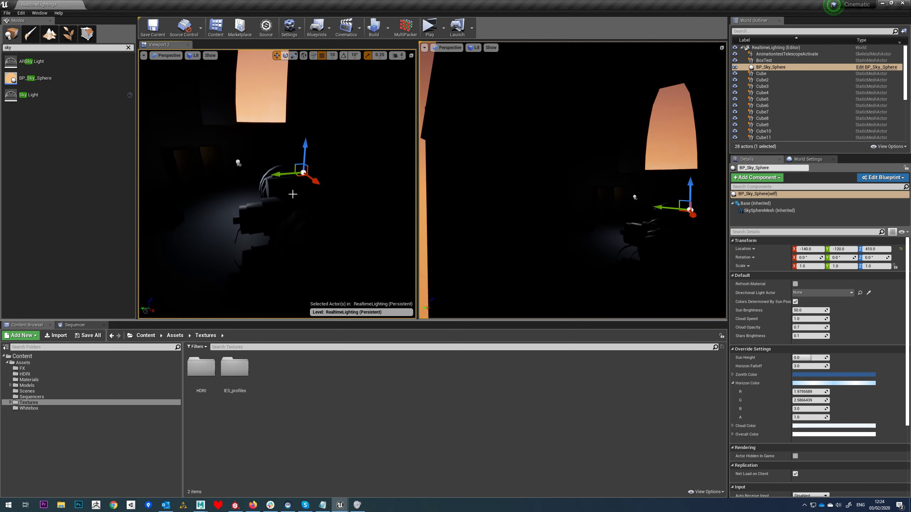
right_click_drag(293, 194, 284, 168)
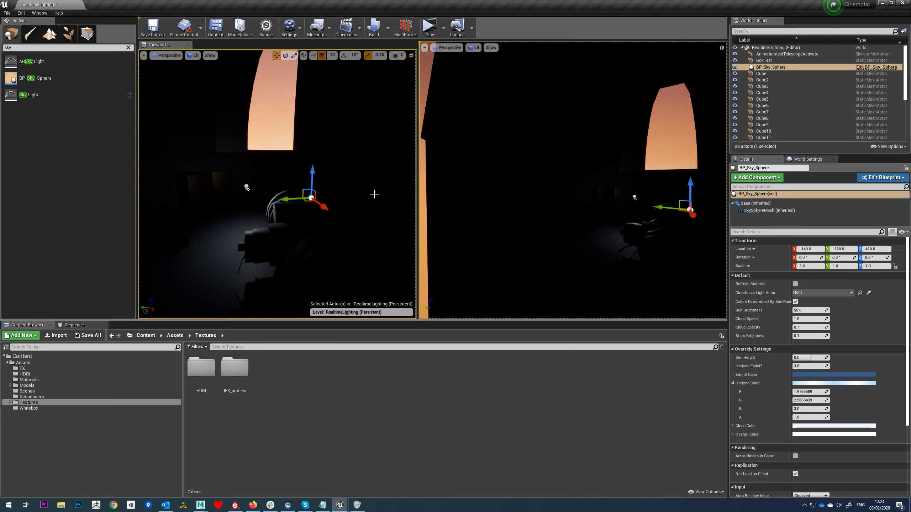
left_click(815, 357)
type("-1")
key("Return")
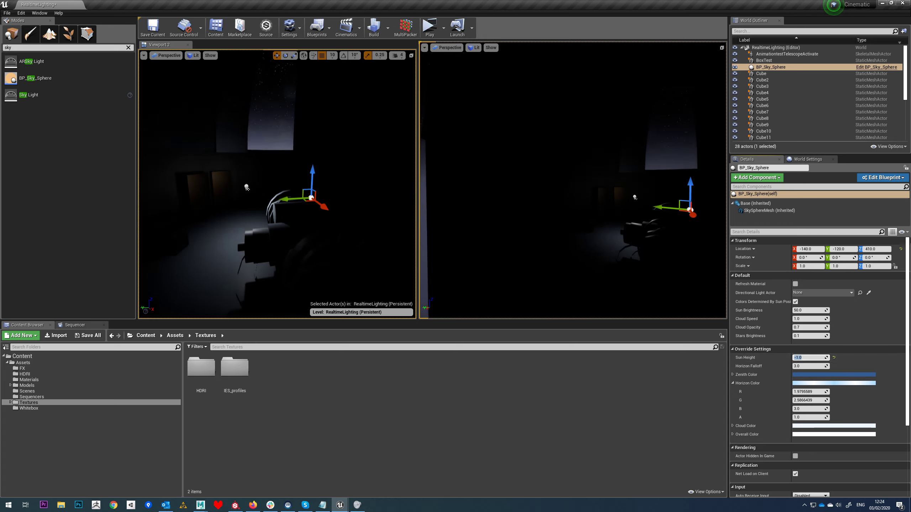
- Turn off Colors Determined By Sun Position on the sky sphere and set its Zenith Color to black
right_click_drag(325, 132, 310, 89)
scroll(325, 132, "up", 6)
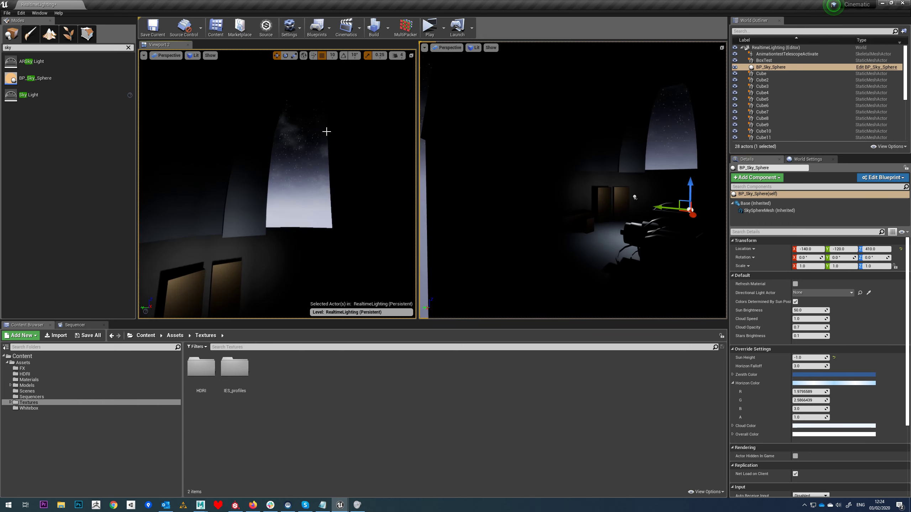
scroll(338, 185, "down", 4)
scroll(337, 184, "down", 4)
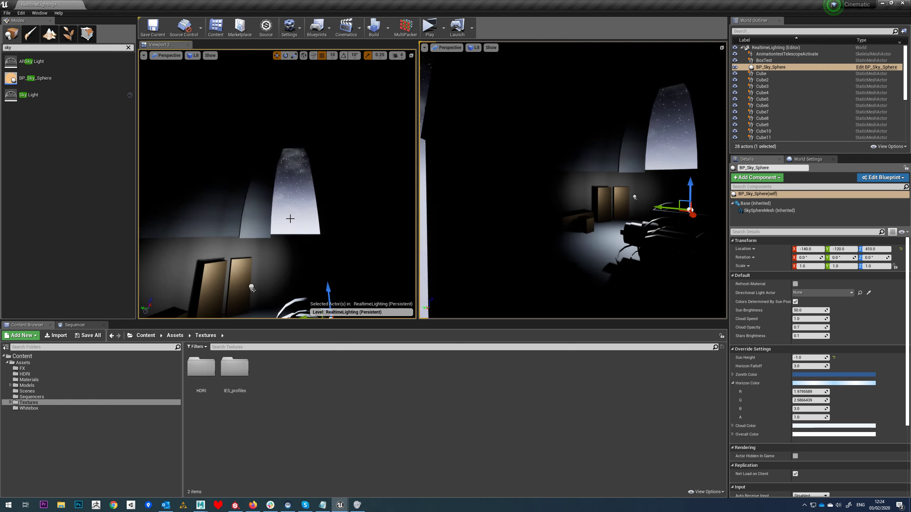
left_click(795, 302)
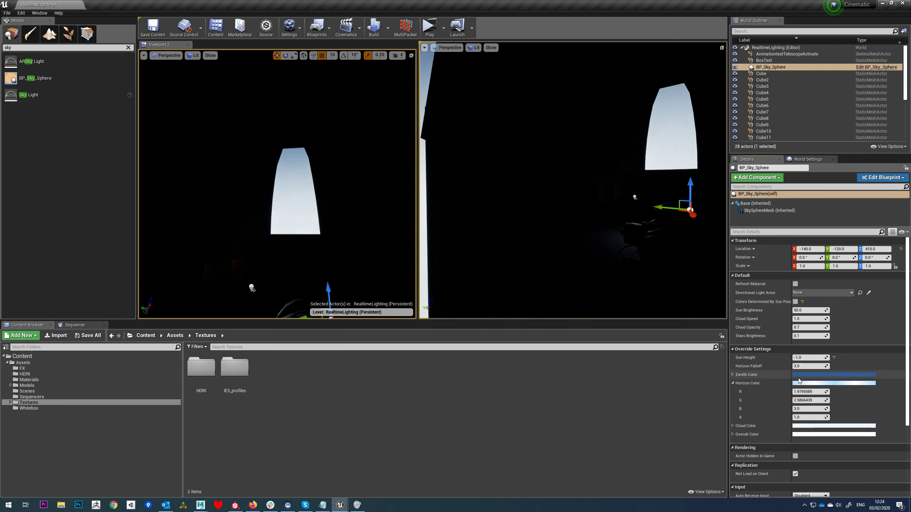
left_click(804, 376)
left_click_drag(751, 382, 754, 417)
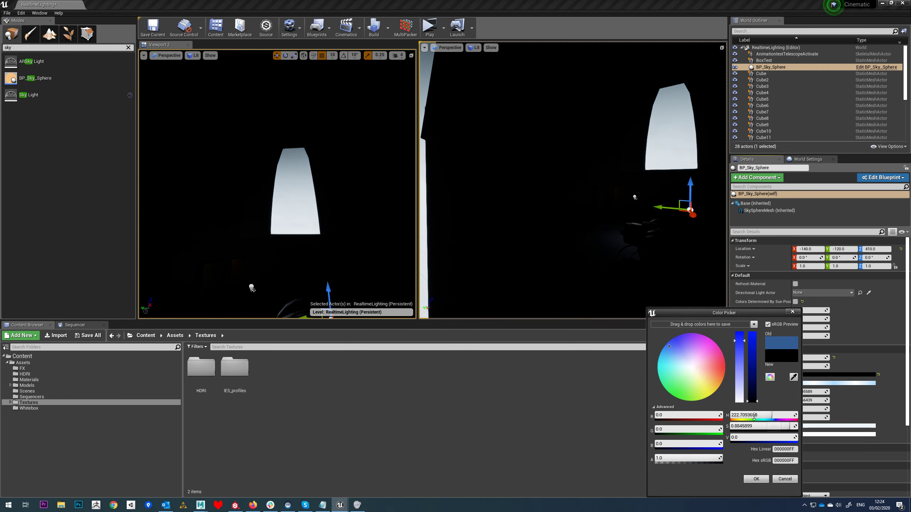
left_click(756, 479)
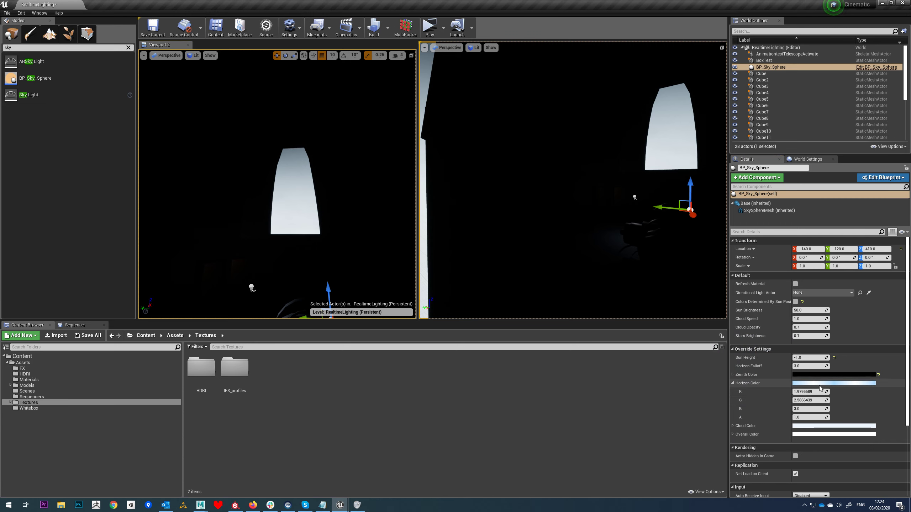
- Set the sky sphere's Horizon Color to black
left_click(825, 383)
left_click_drag(768, 337, 768, 410)
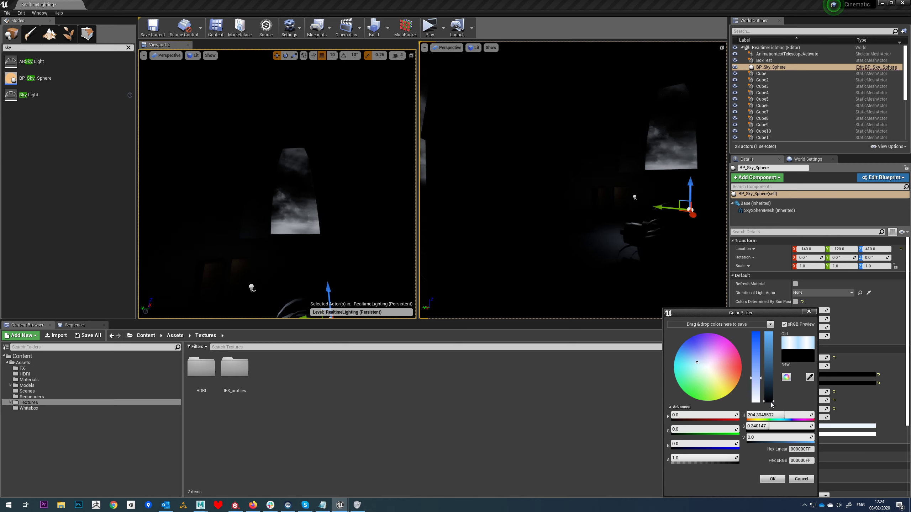
left_click(772, 479)
- Darken the sky sphere's Overall Color to a dark grey with a value of about 0.047, keeping the Cloud Color as is
key("w")
mouse_move(329, 260)
right_mouse_down()
mouse_move(312, 282)
mouse_move(309, 263)
mouse_move(323, 266)
right_mouse_up()
left_click(808, 426)
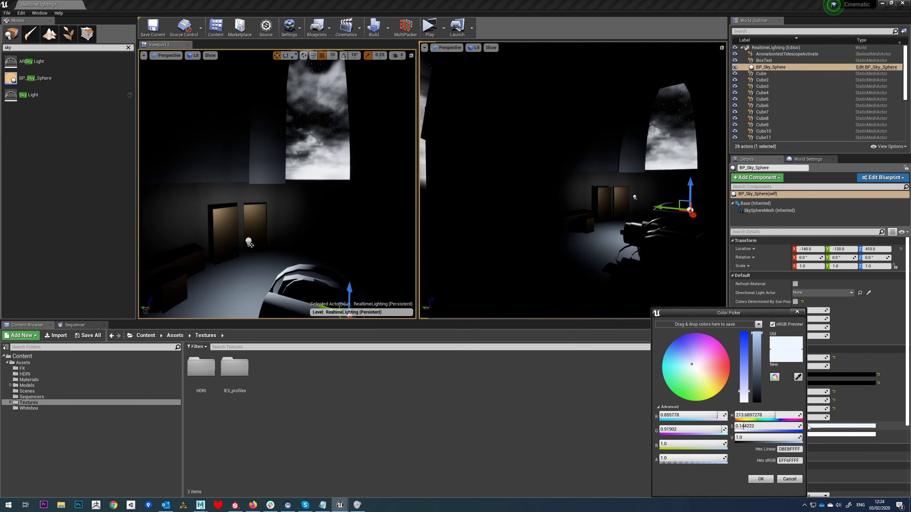
left_click(789, 479)
left_click(810, 435)
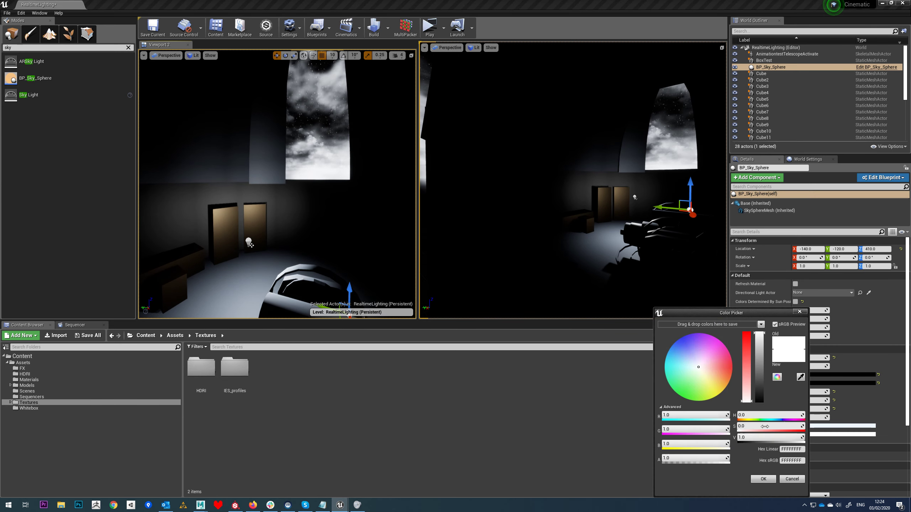
left_click_drag(764, 376, 763, 397)
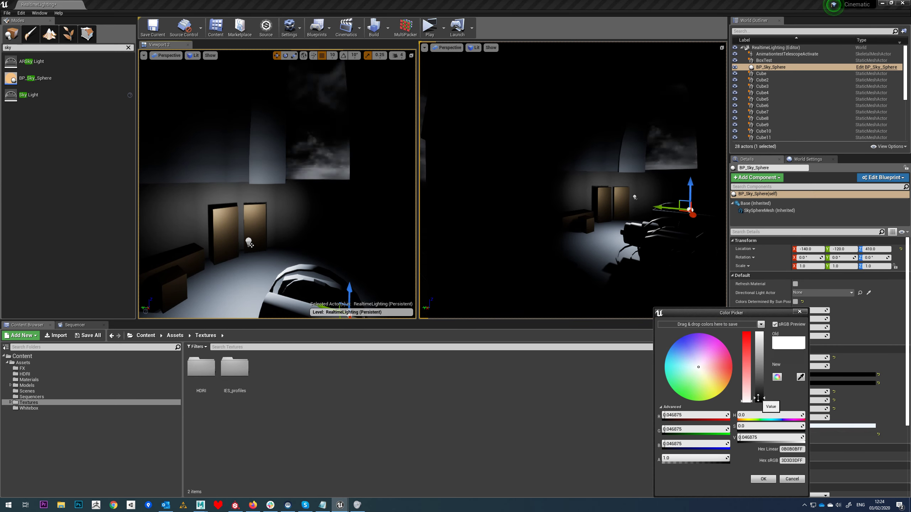
left_click(763, 479)
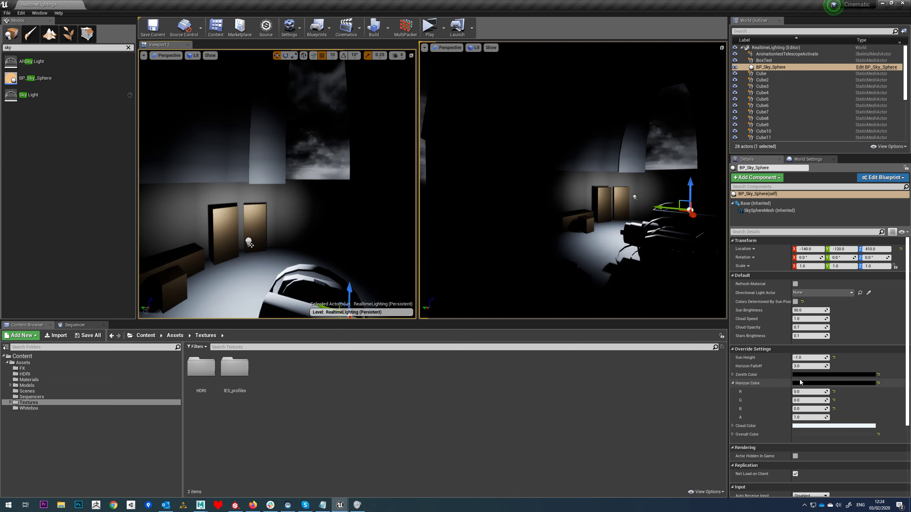
- Set the sky sphere's Cloud Opacity to 0.5
right_click_drag(380, 144, 381, 130)
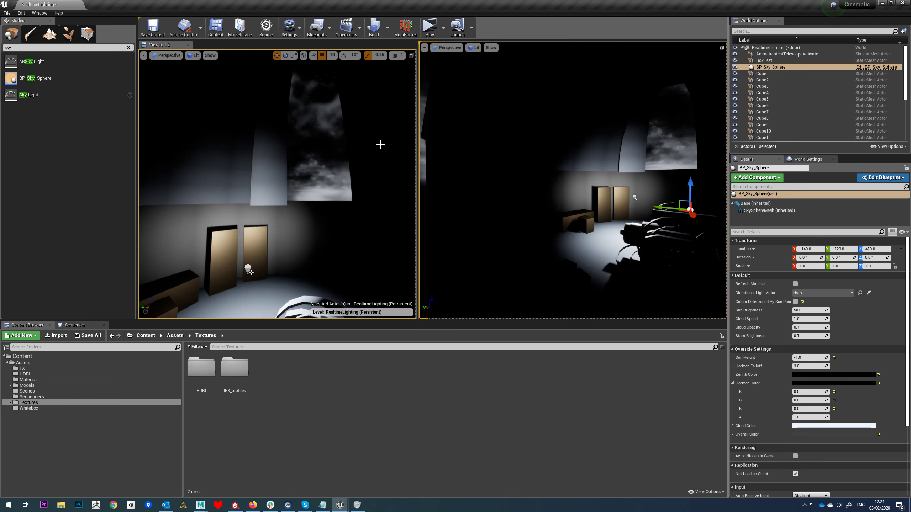
left_click(810, 328)
type(".")
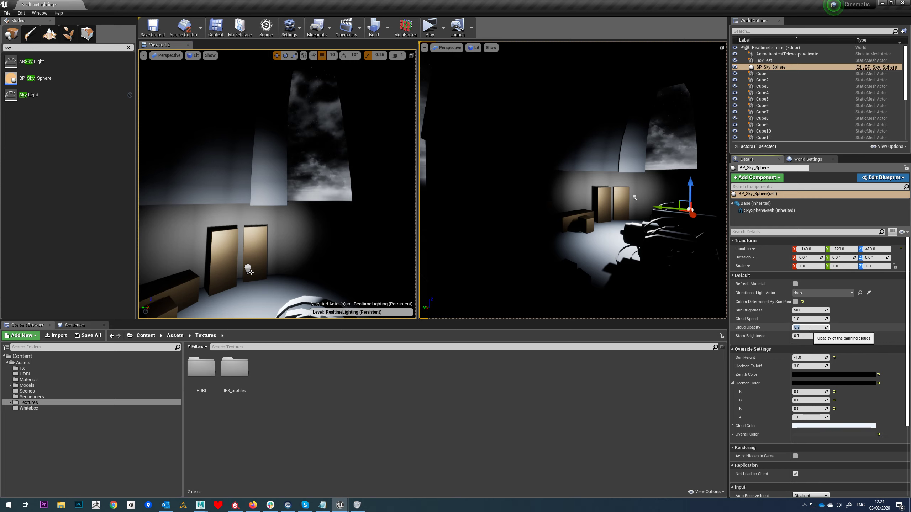
type("58")
key("Return")
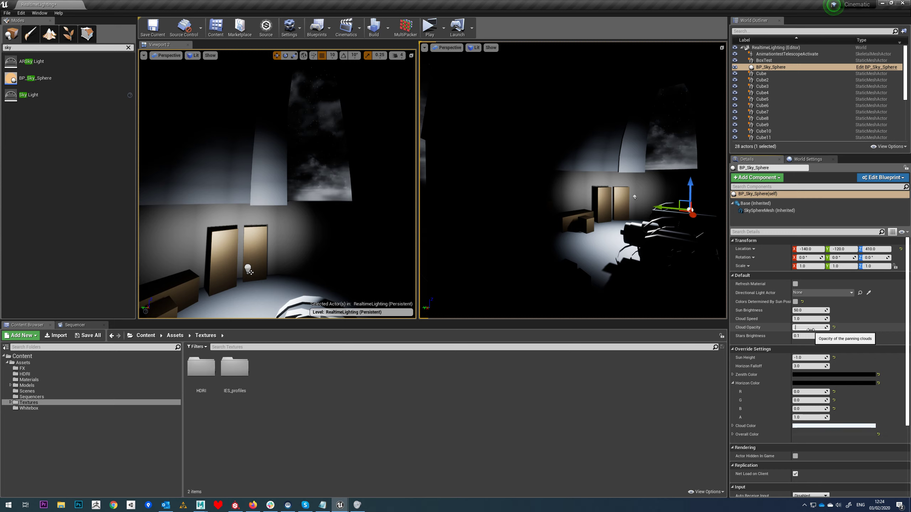
type("0.5")
key("Return")
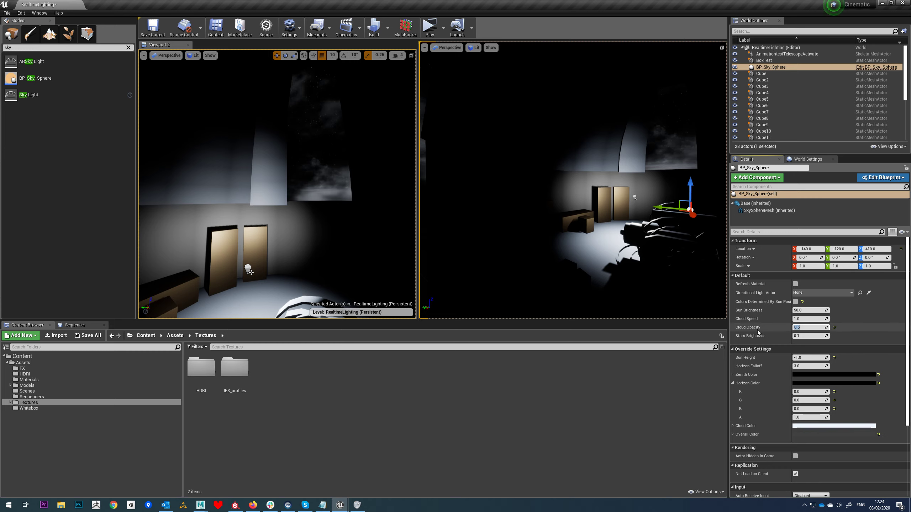
- Try a Stars Brightness of 0.3 on the sky sphere and settle on 0.2
left_click(814, 336)
type(".")
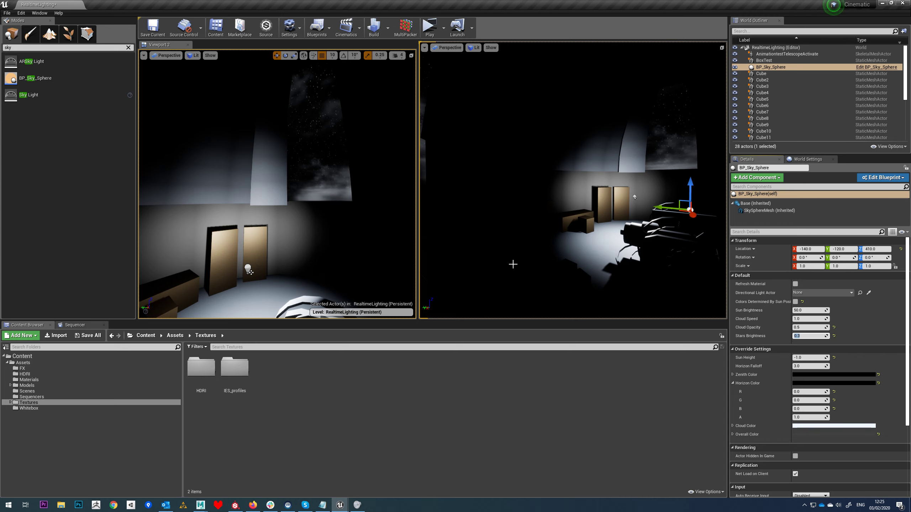
mouse_move(321, 187)
middle_mouse_down()
mouse_move(294, 212)
mouse_move(321, 187)
middle_mouse_up()
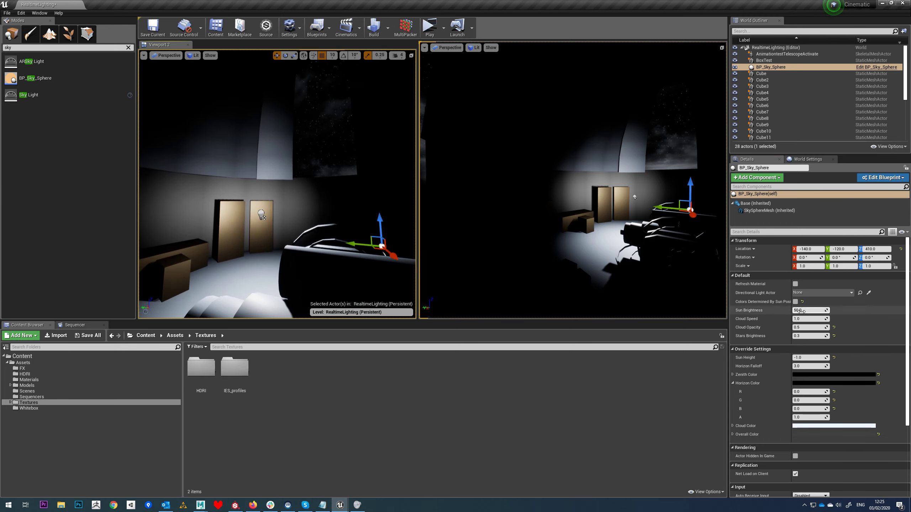
left_click(802, 337)
type(".2")
- Clear the class search and place a Sky Light inside the room at about X -1220, Y 300, Z 190
right_click_drag(186, 149, 212, 163)
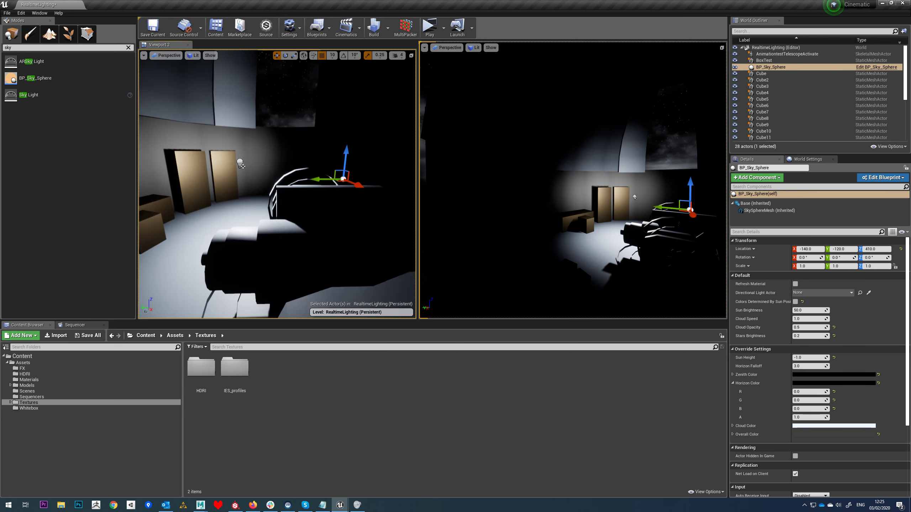
right_click_drag(344, 140, 318, 172)
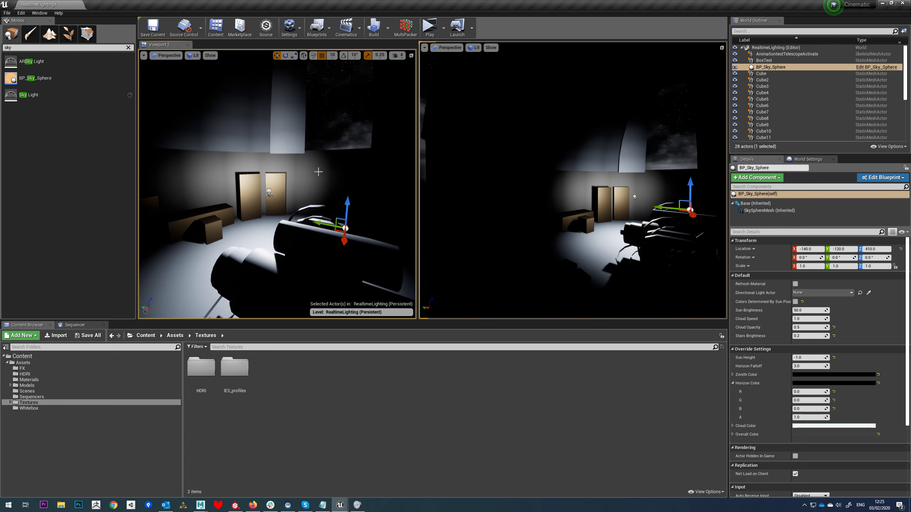
left_click(128, 47)
left_click_drag(71, 134, 308, 200)
right_click_drag(364, 193, 374, 193)
mouse_move(335, 135)
right_mouse_down()
mouse_move(183, 137)
mouse_move(345, 133)
right_mouse_up()
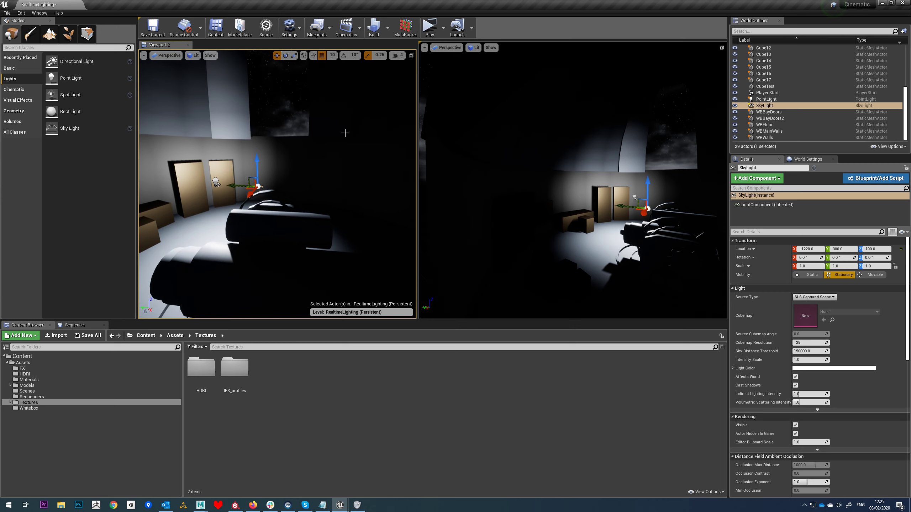
- Set the sky light's mobility to Movable and open the project's HDRI assets folder
left_click(873, 275)
mouse_move(359, 209)
right_mouse_down()
mouse_move(323, 209)
mouse_move(326, 194)
mouse_move(344, 205)
mouse_move(266, 212)
mouse_move(362, 219)
right_mouse_up()
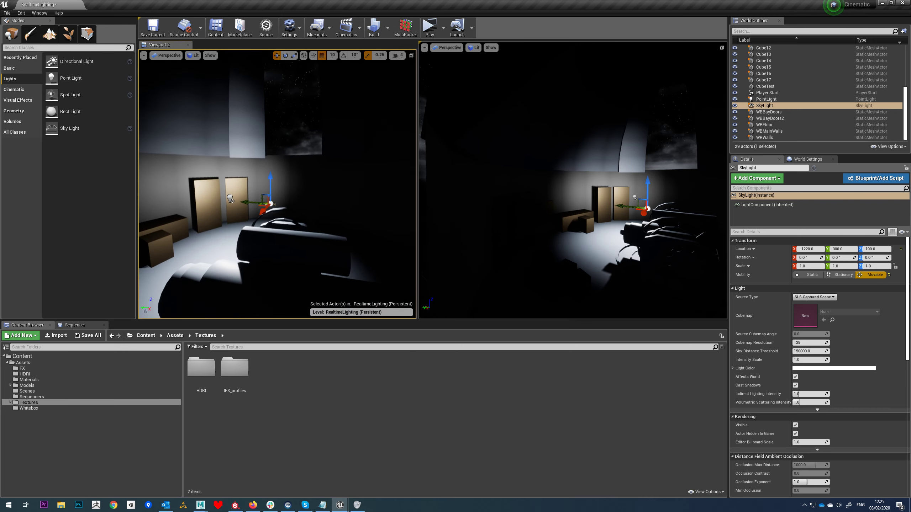
mouse_move(263, 236)
right_mouse_down()
mouse_move(238, 239)
mouse_move(249, 235)
right_mouse_up()
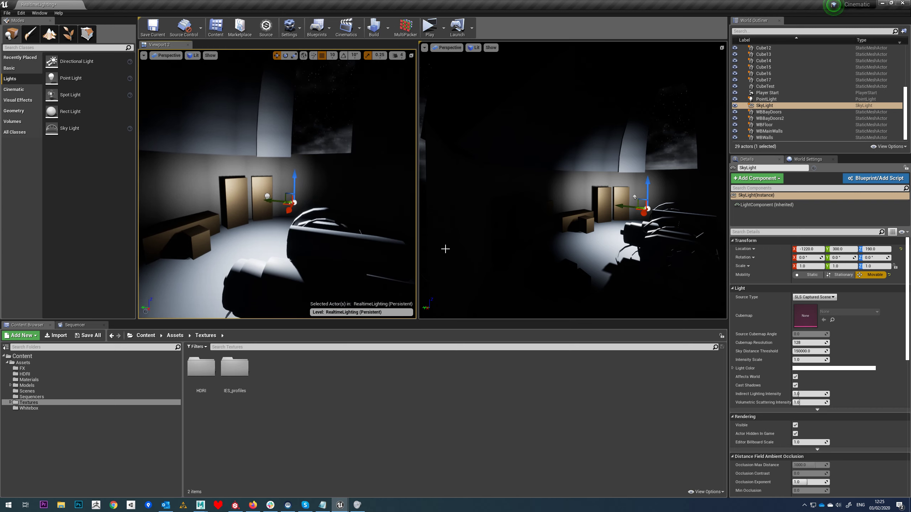
left_click(25, 375)
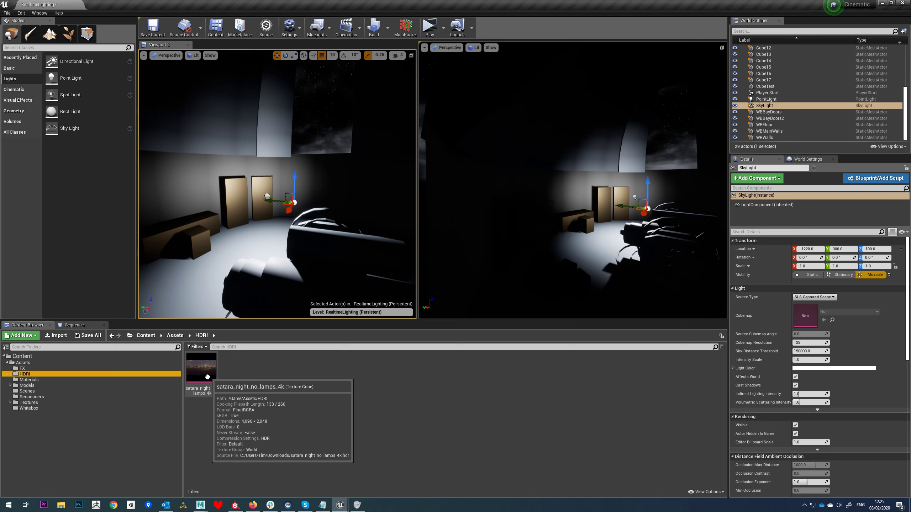
- Switch to Firefox, browse HDRI Haven's Night category for night environment maps, and return to the Unreal Editor
left_click(255, 507)
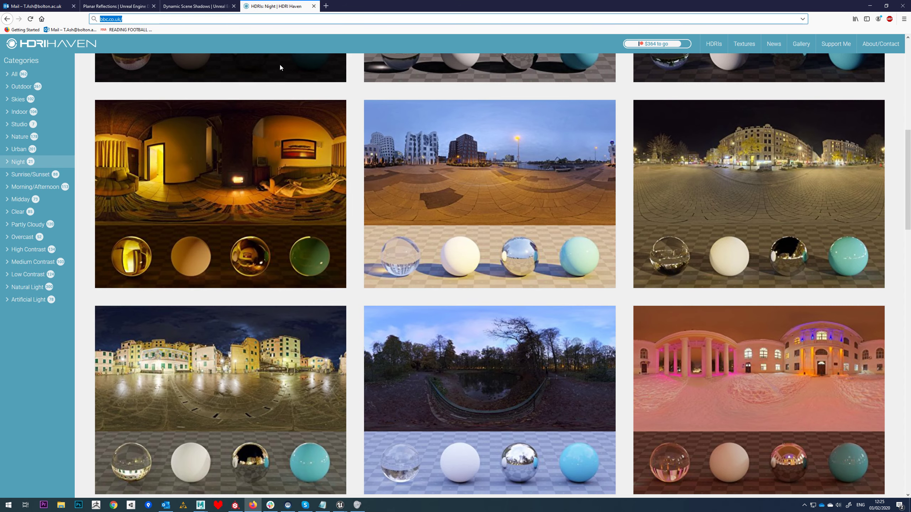
scroll(317, 142, "up", 10)
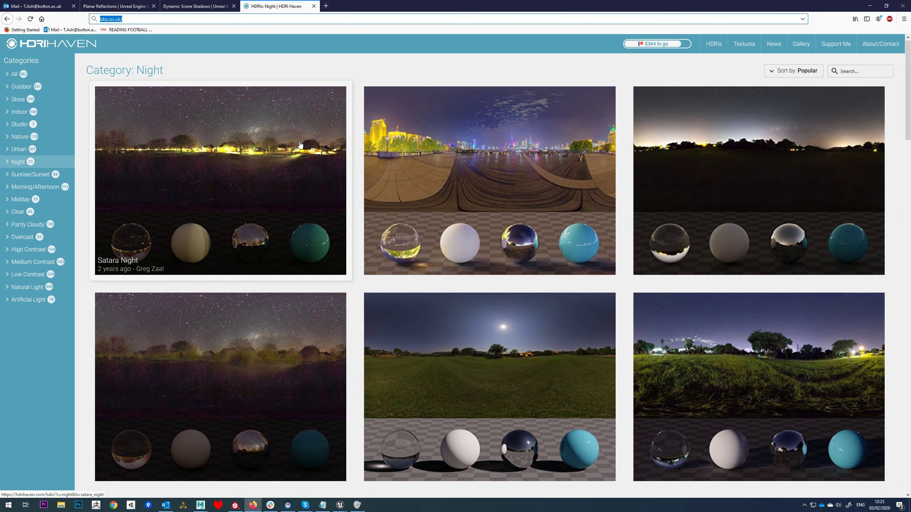
left_click(10, 162)
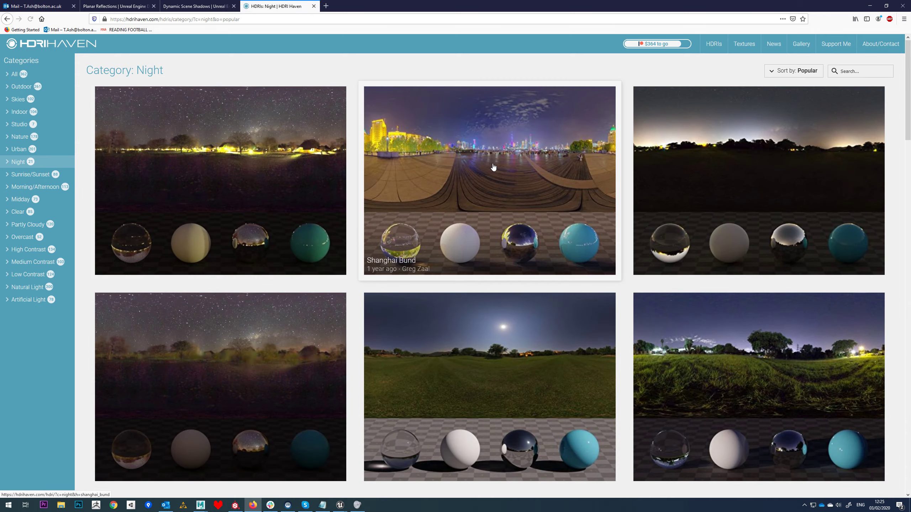
scroll(493, 166, "down", 15)
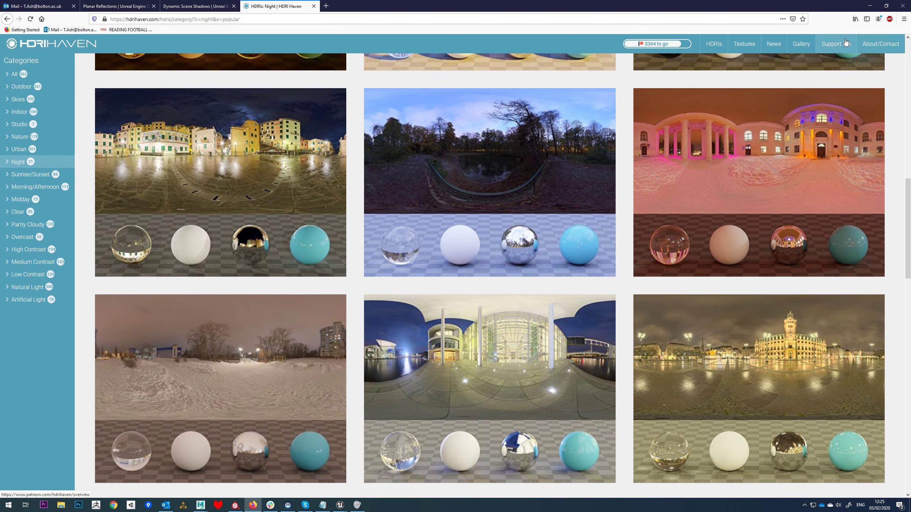
left_click(870, 6)
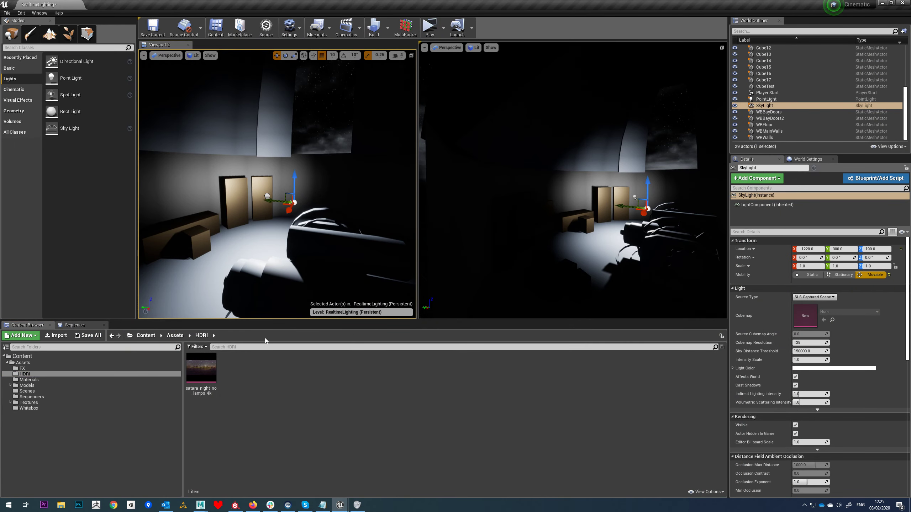
- Set the sky light's Source Type to SLS Specified Cubemap and assign satara_night_no_lamps_4k as its cubemap
right_click_drag(332, 158, 346, 159)
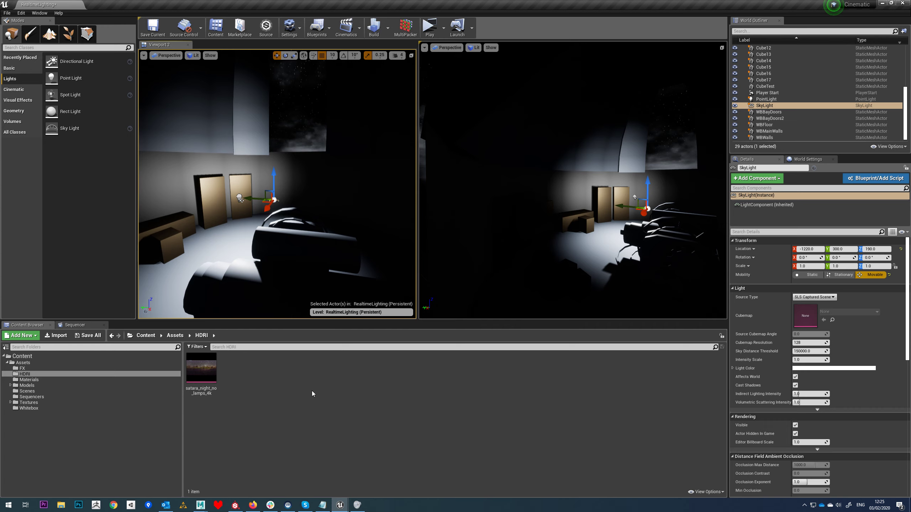
left_click(815, 297)
left_click(818, 310)
left_click_drag(189, 377, 803, 317)
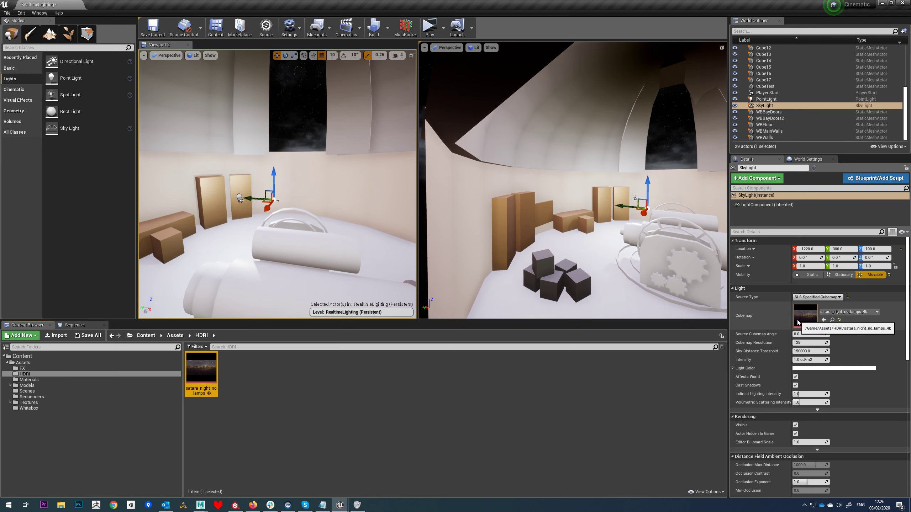
- Try sky light intensities of 0.1, 0.05 and 0.01 cd/m2 to darken the room's ambient light
left_click(810, 359)
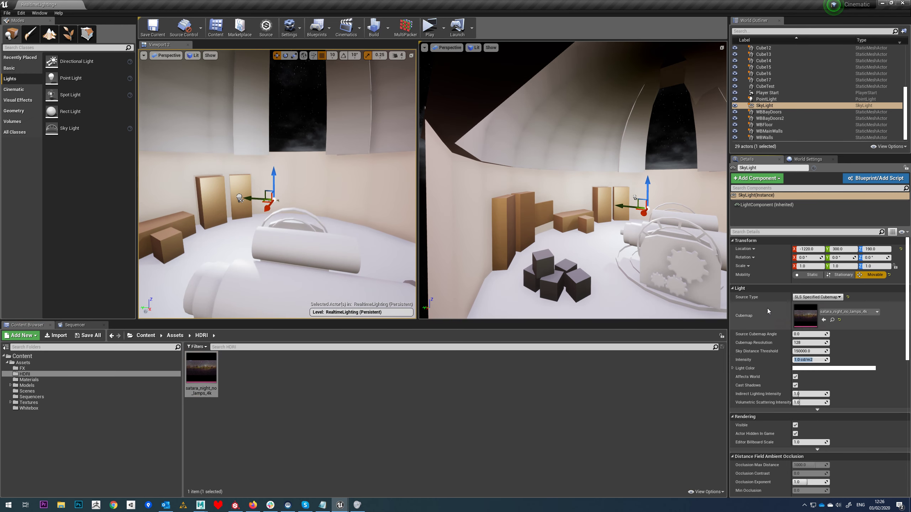
type("0.1")
key("Return")
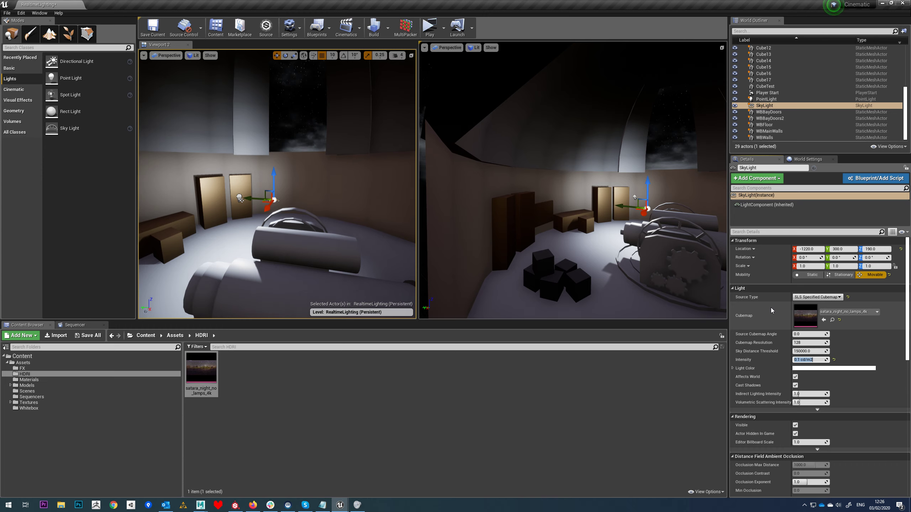
type("0.05")
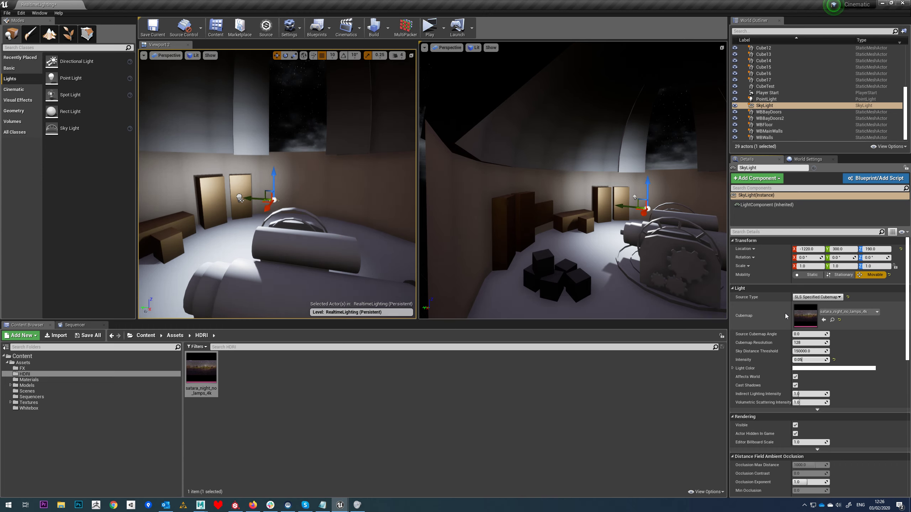
key("Return")
mouse_move(339, 205)
right_mouse_down()
mouse_move(283, 216)
mouse_move(339, 215)
right_mouse_up()
key("s")
left_click(814, 359)
type("0.01")
key("Return")
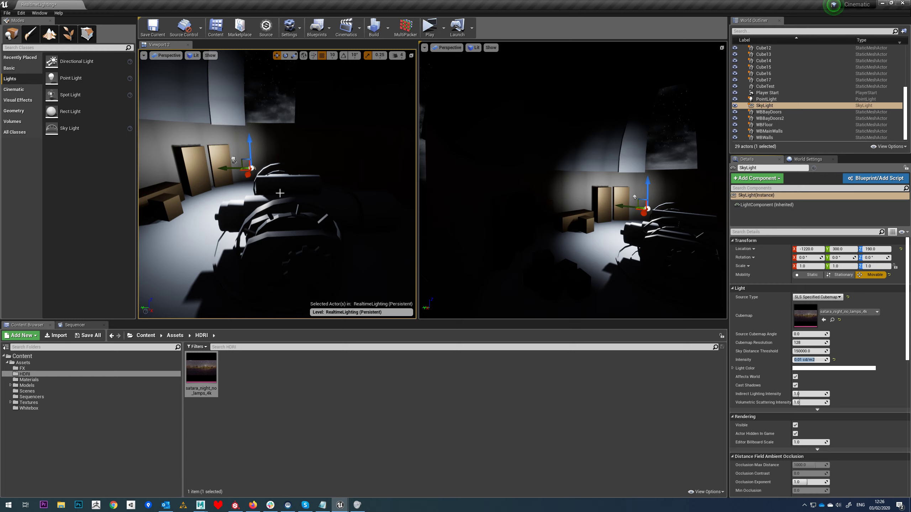
- Search the placeable classes for "pos" and place a Post Process Volume inside the room
right_click_drag(279, 193, 280, 193)
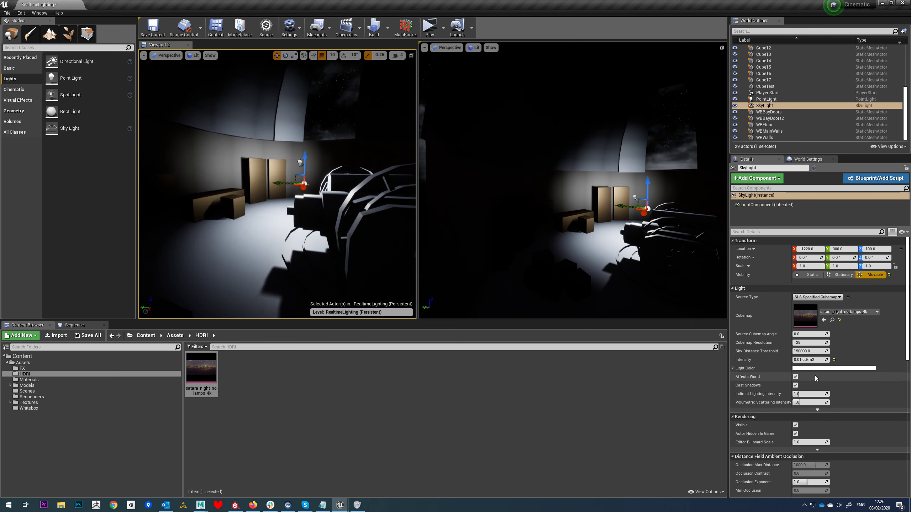
scroll(814, 376, "down", 2)
right_click_drag(280, 193, 300, 197)
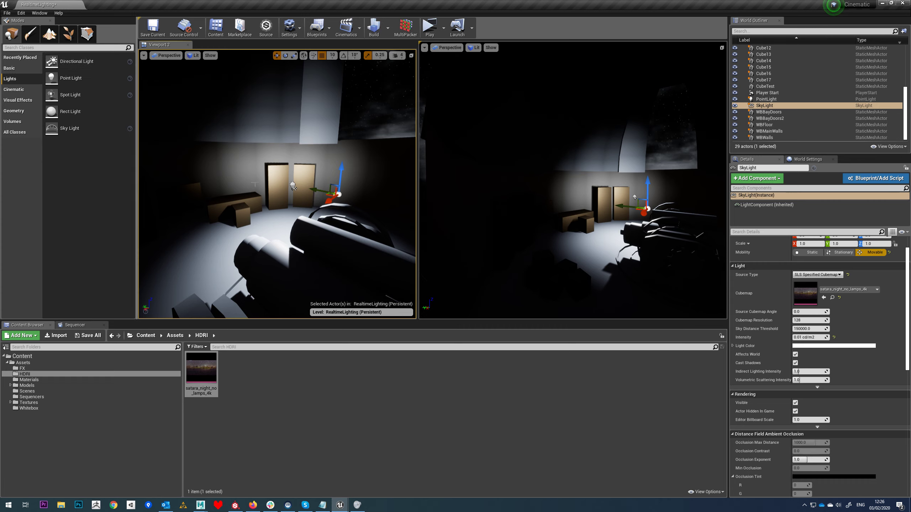
right_click_drag(307, 169, 357, 146)
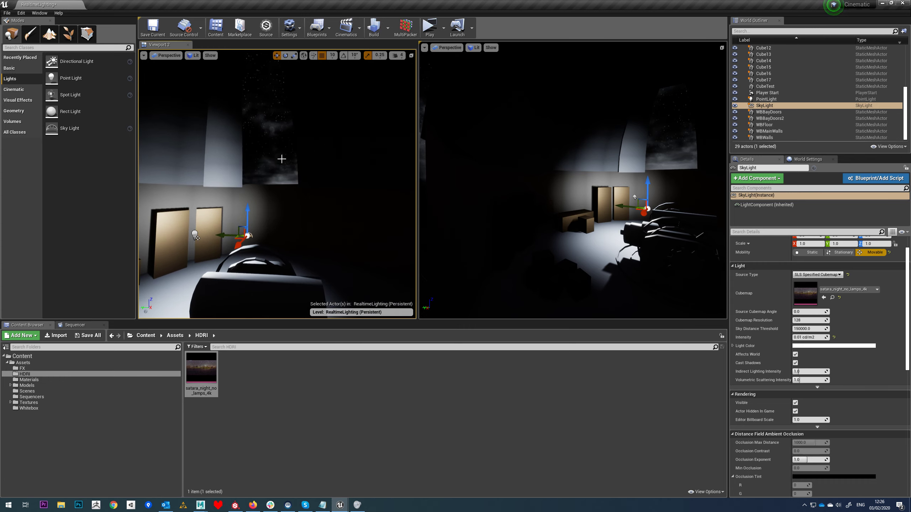
left_click(21, 90)
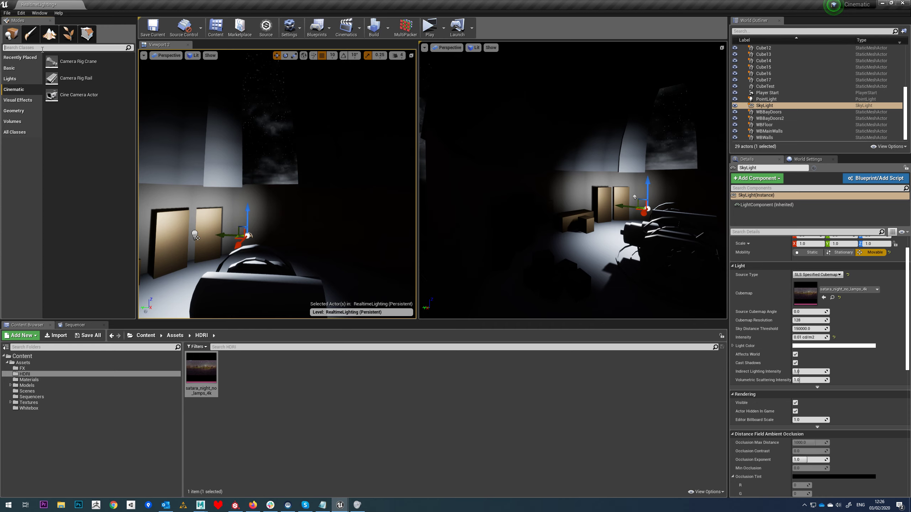
left_click(42, 47)
type("pos")
left_click_drag(41, 61, 277, 202)
- Scale the post process volume to 1000 on X, Y and Z
type("1000")
left_click(842, 188)
type("1")
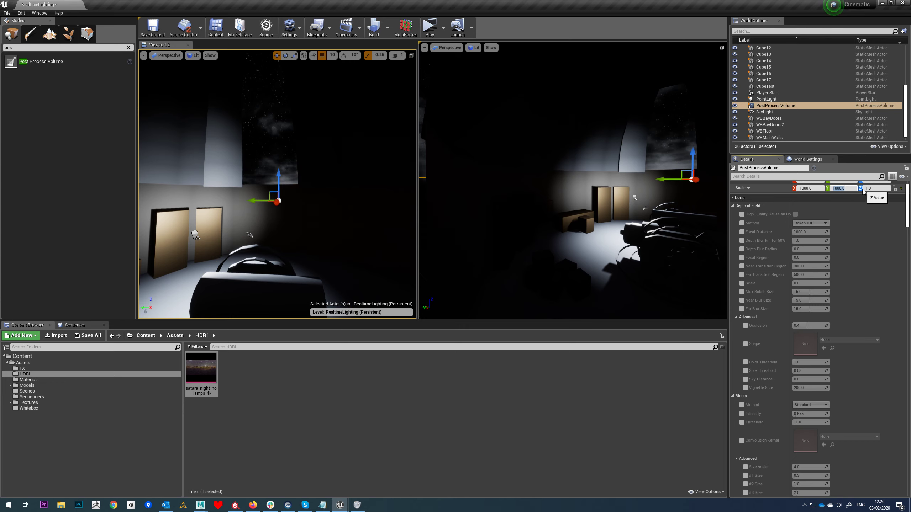
left_click(866, 188)
type("1000")
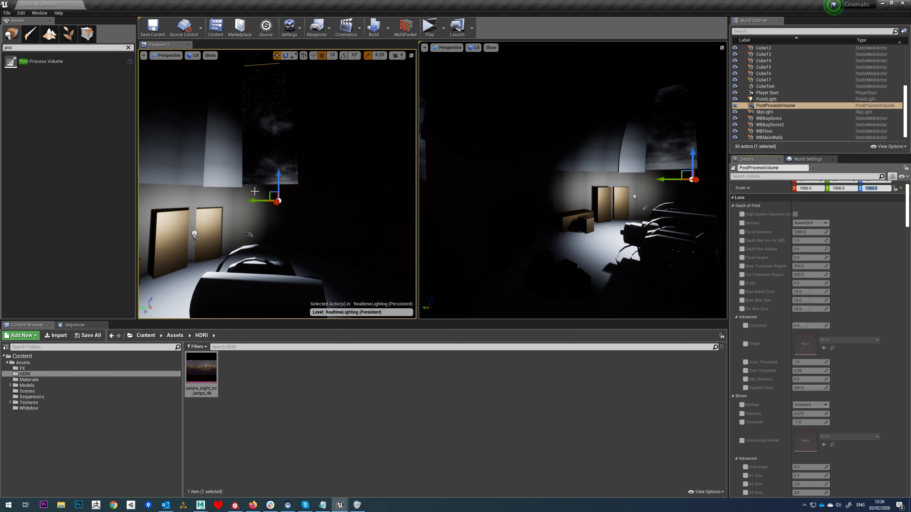
- Examine how the auto exposure adapts between the lit doorway area and the dark parts of the room
key("s")
right_click_drag(364, 213, 344, 216)
key("a")
key("a")
key("d")
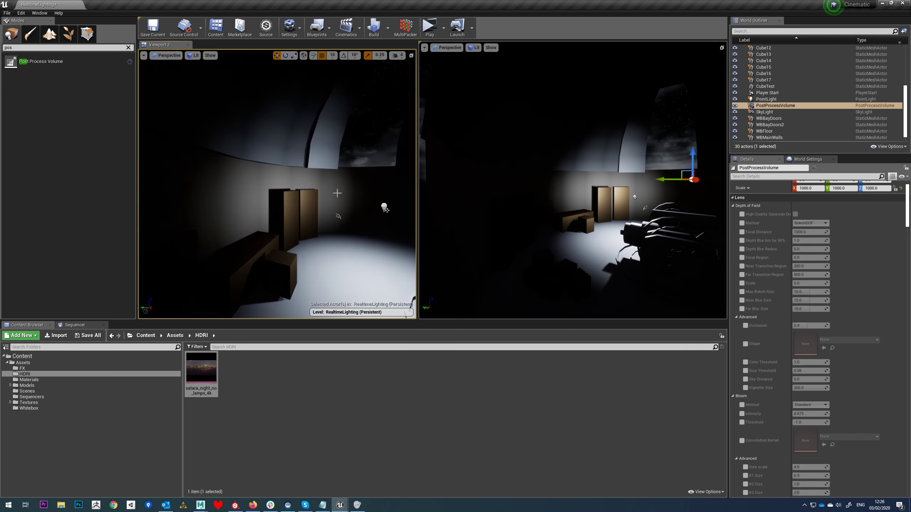
key("d")
right_click_drag(336, 192, 387, 189)
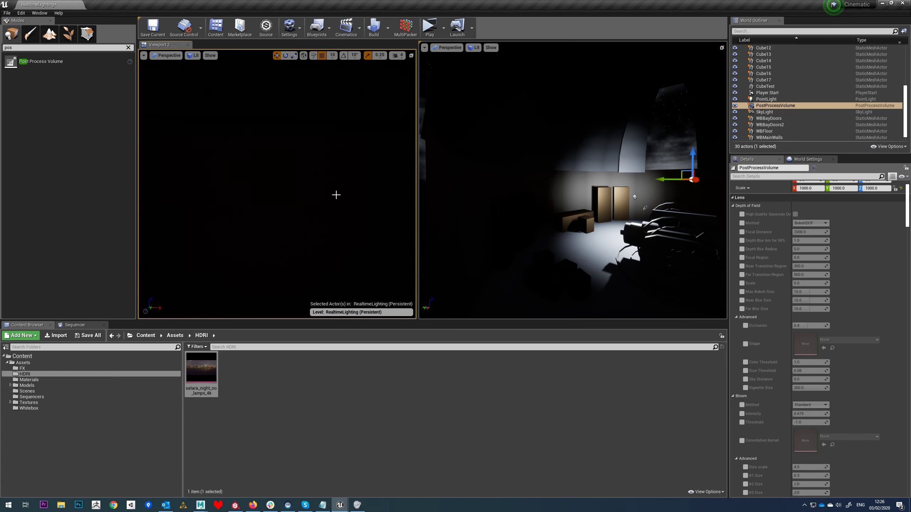
right_click_drag(336, 194, 344, 189)
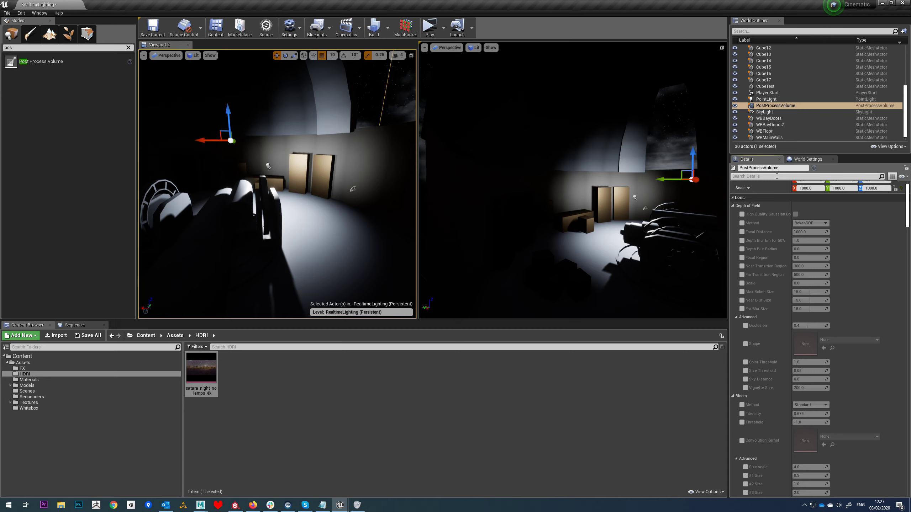
- Filter the post process volume's properties by "expo" and set exposure Min Brightness and Max Brightness to 0.3
type("expo")
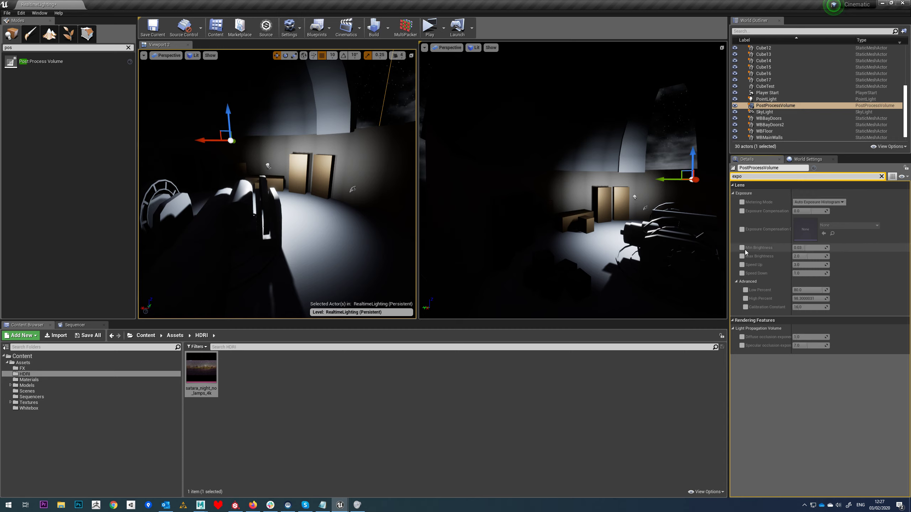
left_click(795, 248)
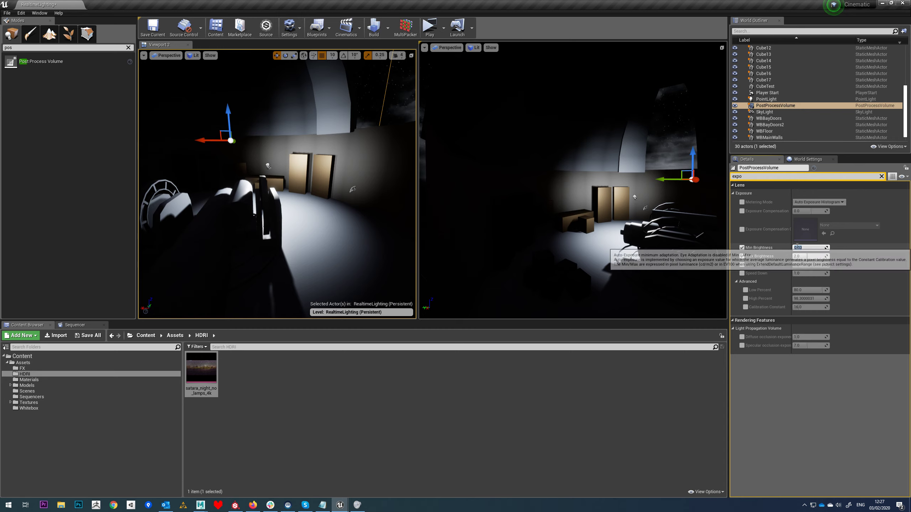
type("0.3")
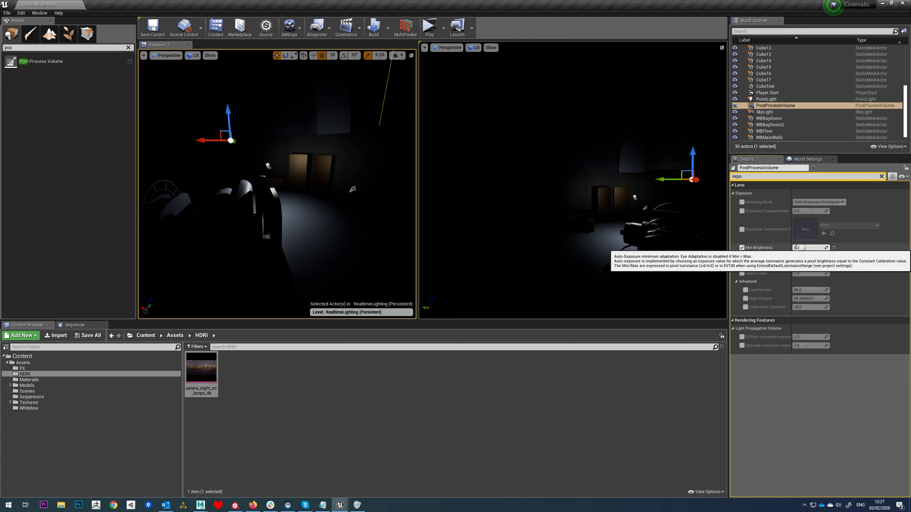
left_click(741, 256)
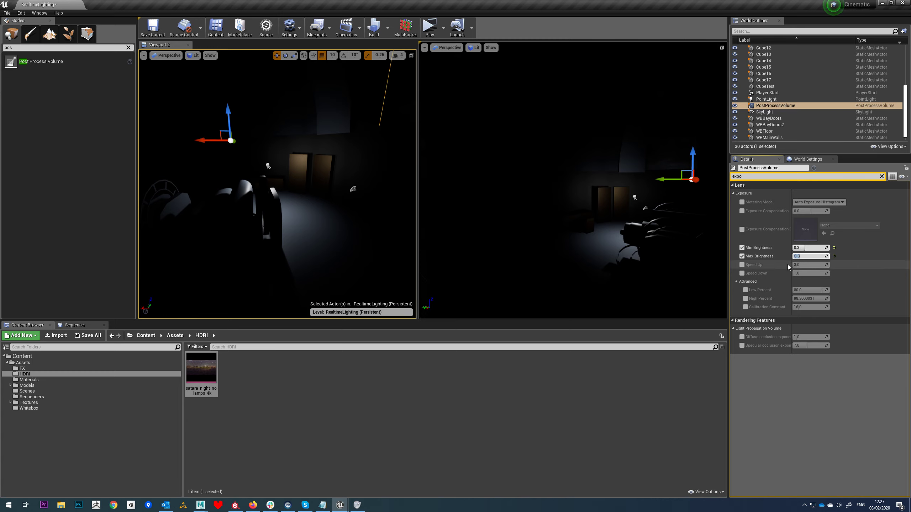
- Select the sky light, clear the property filter and set its intensity to 0.1 cd/m2
right_click_drag(299, 235, 351, 231)
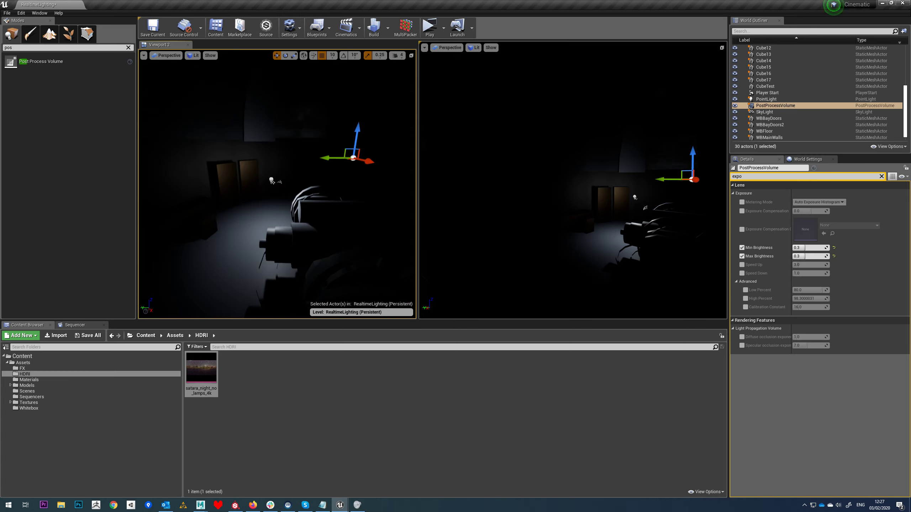
mouse_move(297, 214)
right_mouse_down()
mouse_move(287, 183)
mouse_move(316, 183)
mouse_move(352, 213)
mouse_move(322, 233)
mouse_move(301, 207)
right_mouse_up()
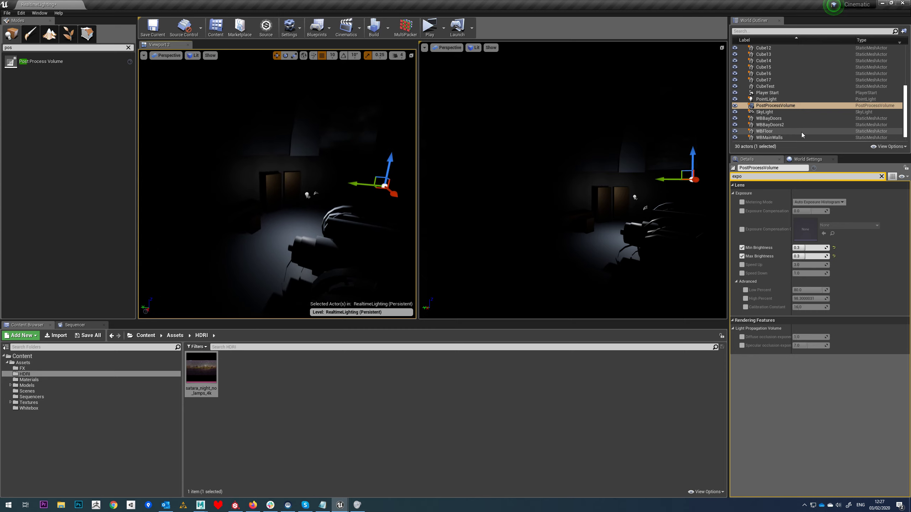
left_click(769, 113)
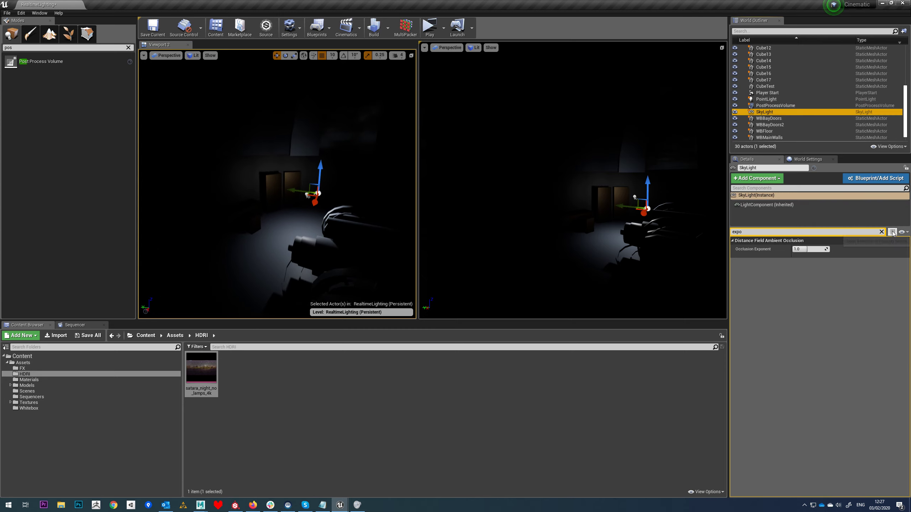
left_click(881, 232)
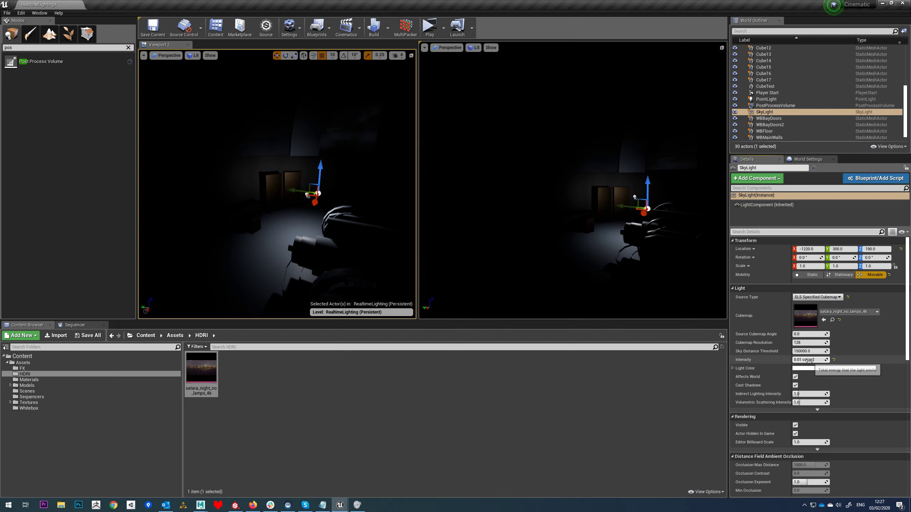
key("Return")
- Examine how the point light and sky light illuminate the doorway, the telescope and the dark parts of the room
mouse_move(317, 214)
right_mouse_down()
mouse_move(406, 223)
mouse_move(322, 216)
right_mouse_up()
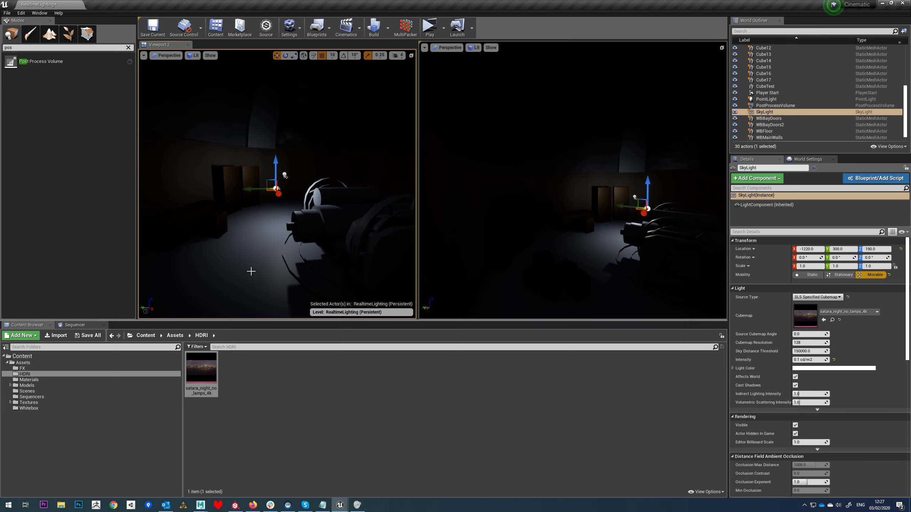
right_click_drag(250, 270, 283, 280)
right_click_drag(273, 229, 247, 224)
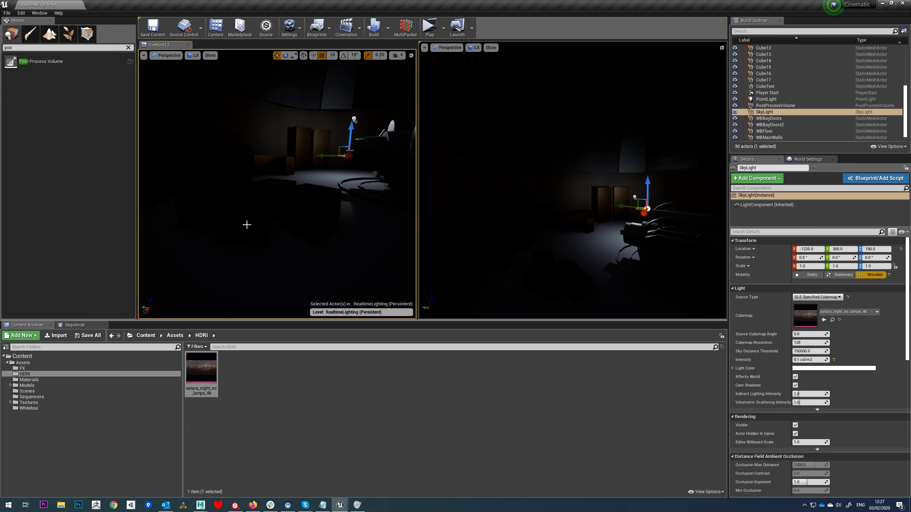
right_click_drag(292, 187, 236, 179)
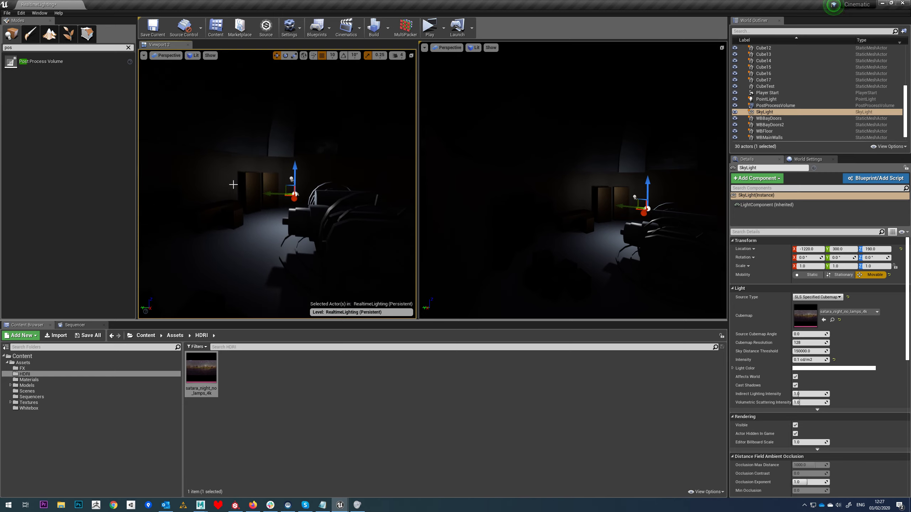
mouse_move(240, 211)
right_mouse_down()
mouse_move(263, 204)
mouse_move(230, 211)
right_mouse_up()
left_click(272, 247)
right_click_drag(273, 245, 170, 186)
left_click(298, 182)
left_click(299, 181)
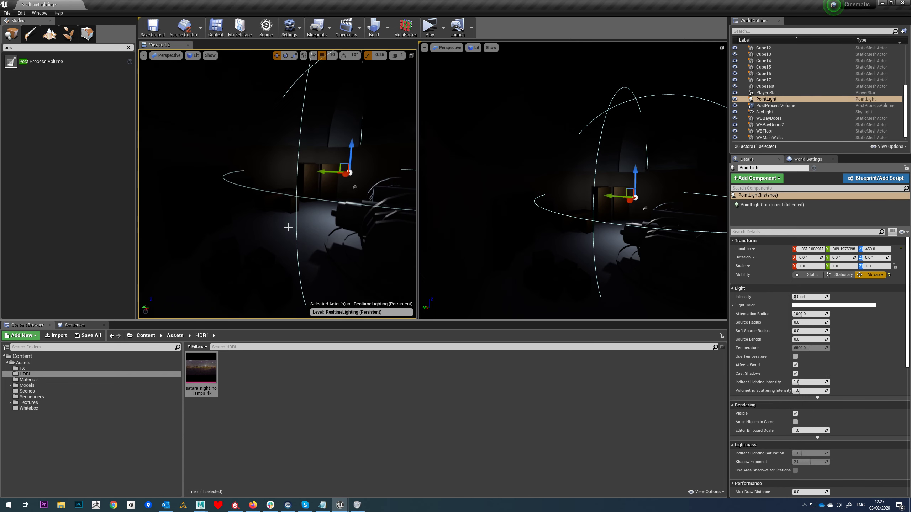
right_click_drag(245, 176, 248, 173)
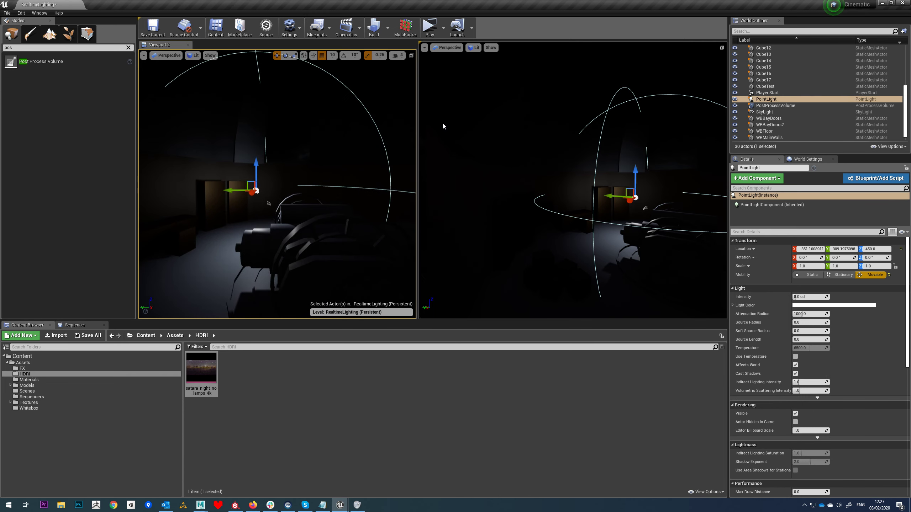
- Filter the post process volume's properties by "ambie", enable ambient occlusion Intensity and Radius, and set them to 1 and 100
left_click(774, 106)
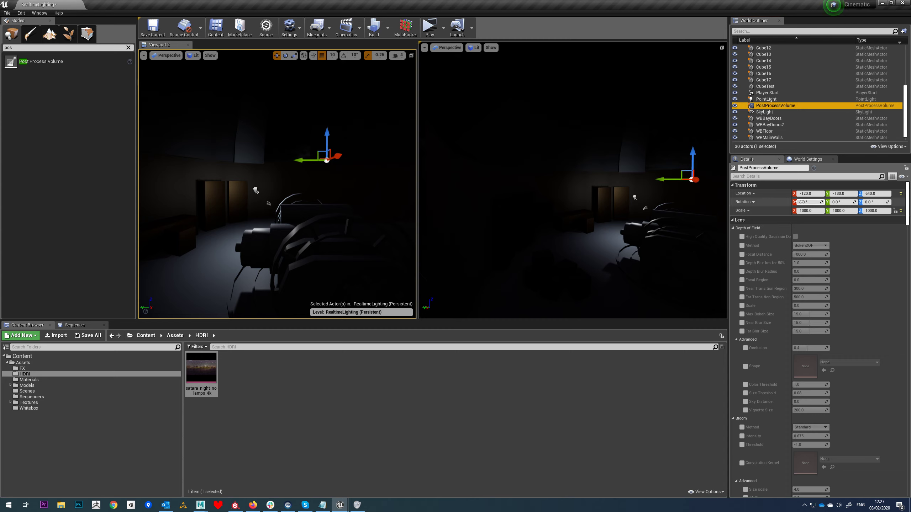
left_click(777, 176)
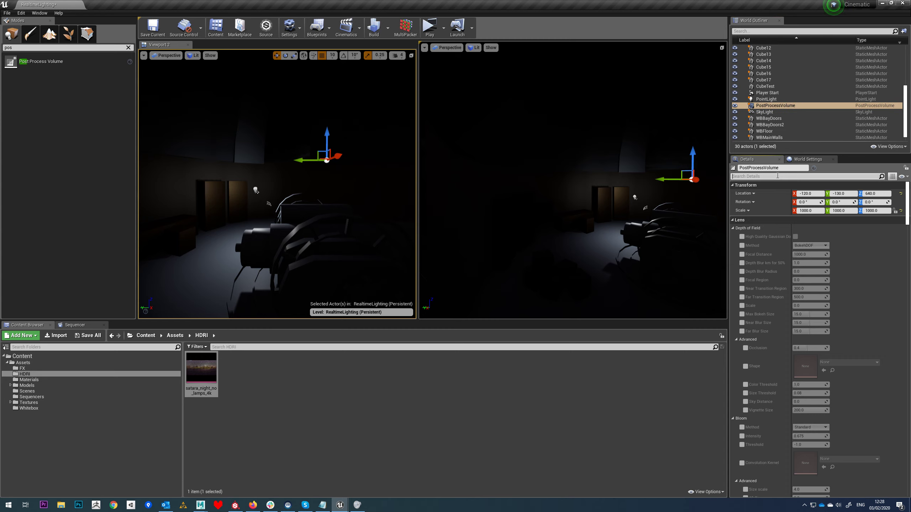
type("ambie")
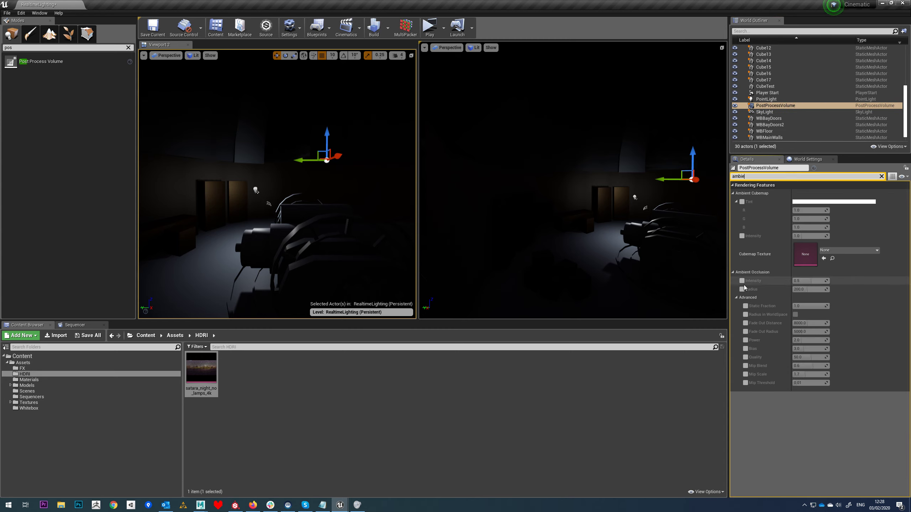
left_click(742, 280)
left_click(741, 289)
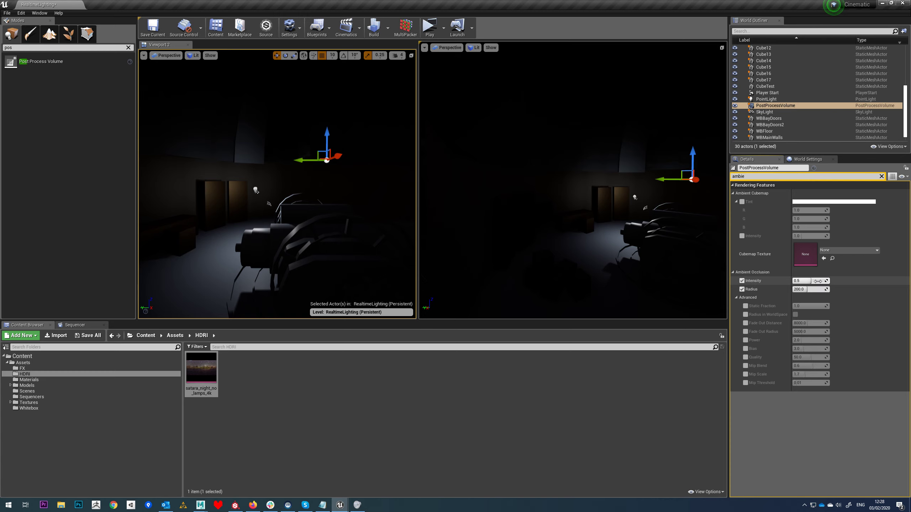
type("1")
key("Return")
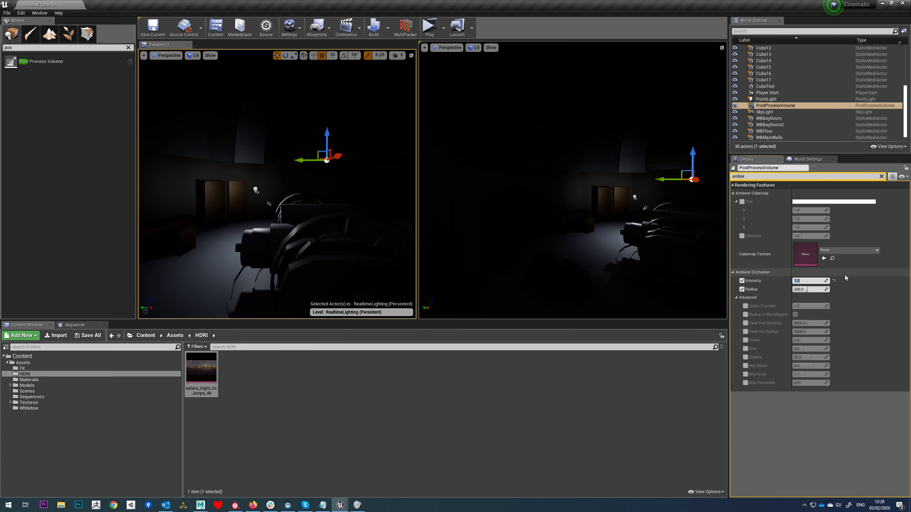
left_click(815, 289)
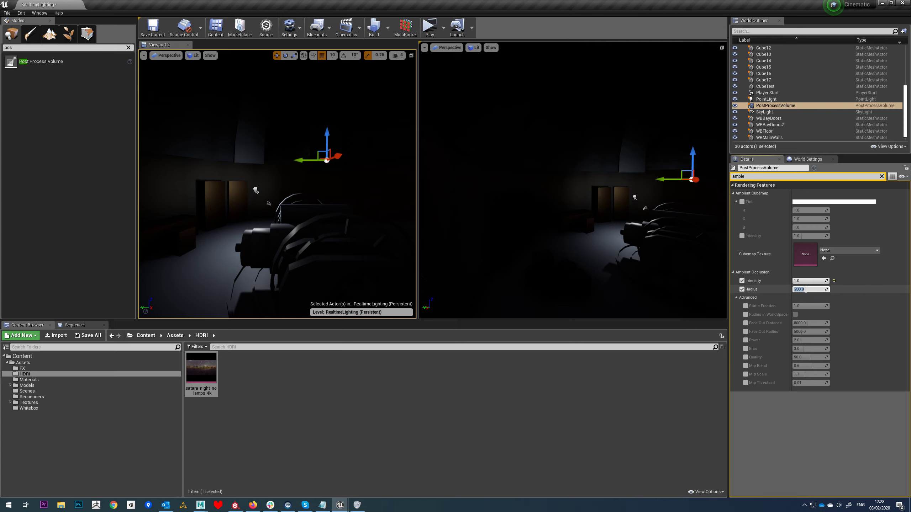
type("100")
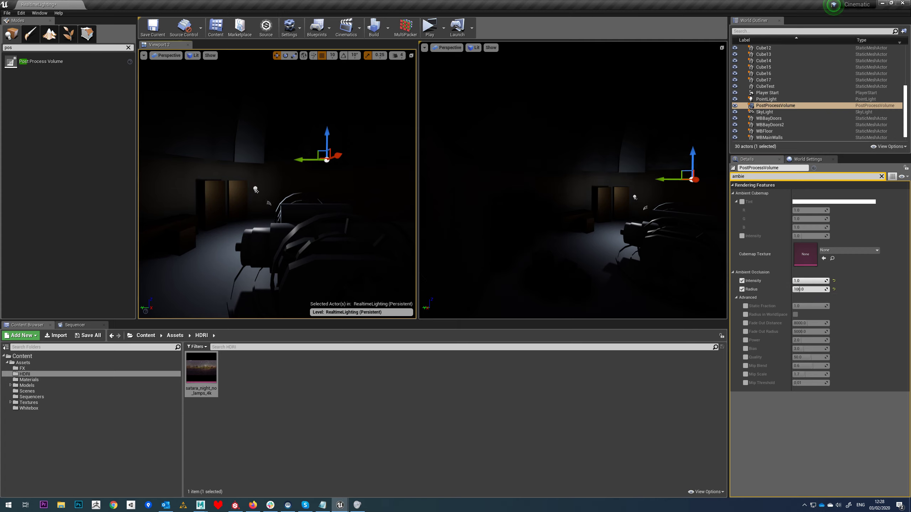
- Inspect the corner beside the doors up close and set the post process volume's ambient occlusion Intensity to 0.6
key("w")
right_click_drag(326, 173, 300, 191)
key("w")
key("a")
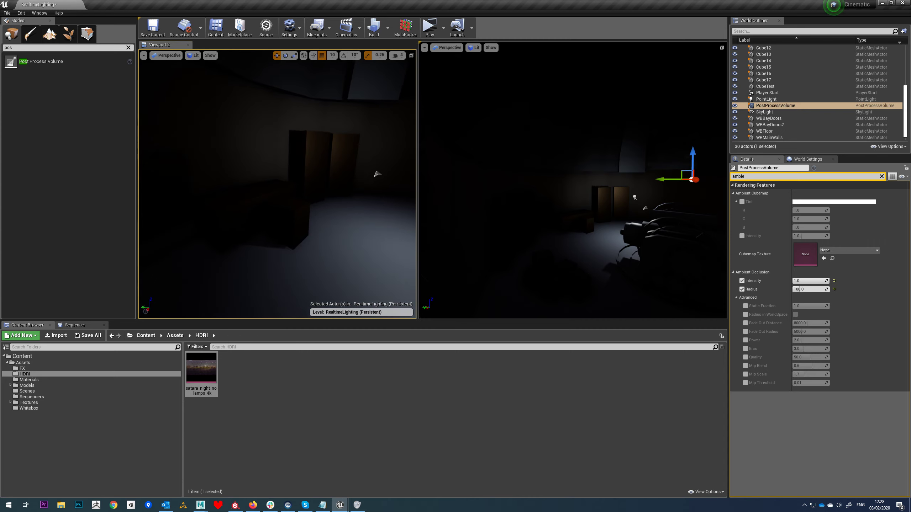
left_click(805, 281)
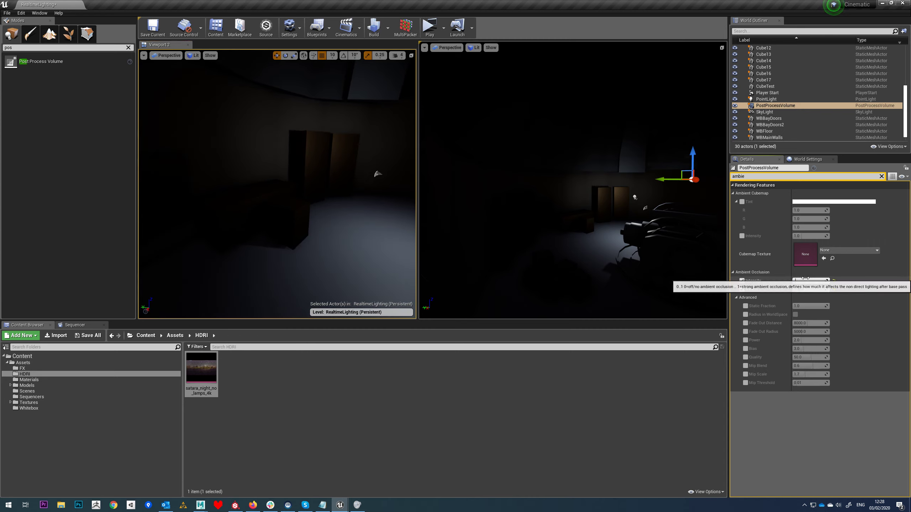
type("0.6")
key("Return")
- Examine the walls and the night sky through the high window above the doors
key("s")
right_click_drag(306, 221, 284, 220)
key("a")
right_click_drag(230, 241, 255, 232)
key("w")
scroll(259, 237, "down", 1)
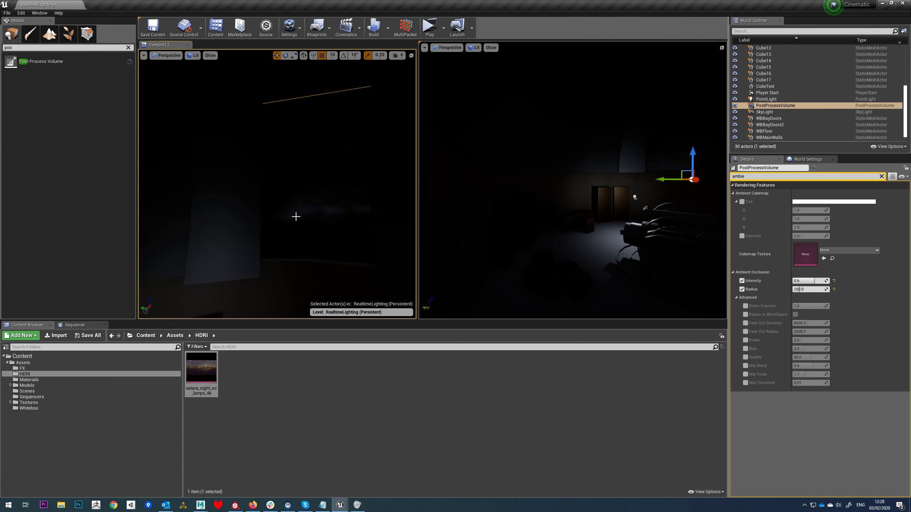
scroll(298, 215, "down", 3)
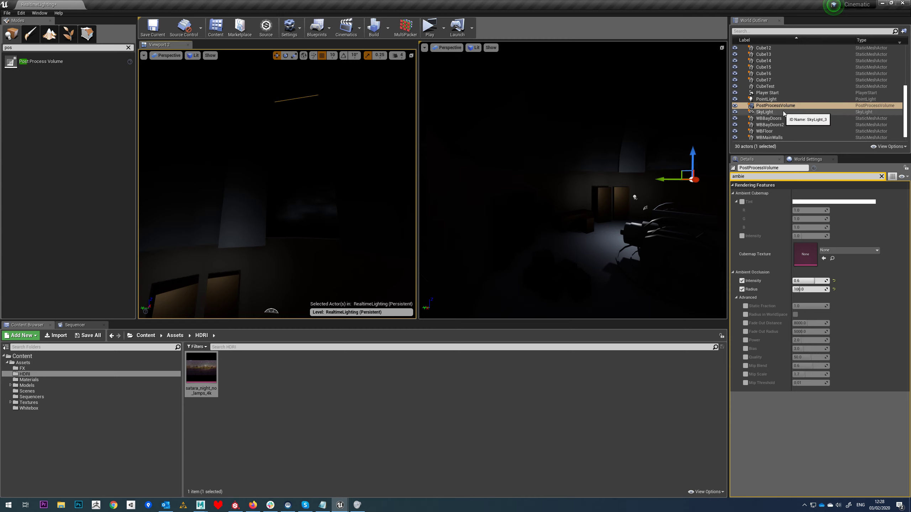
- Select BP_Sky_Sphere, clear the property filter and set its Zenith Color to a very dark blue, hex sRGB 181C21FF
scroll(785, 110, "up", 6)
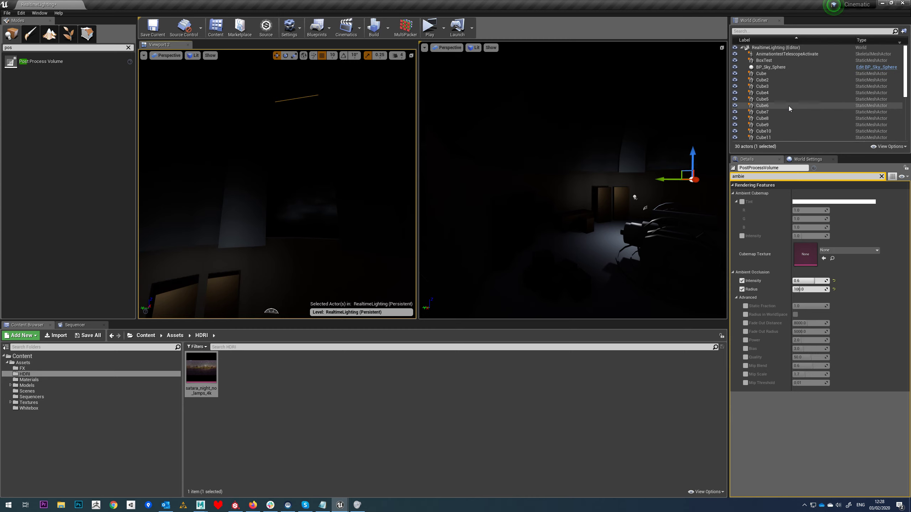
left_click(774, 67)
left_click(882, 231)
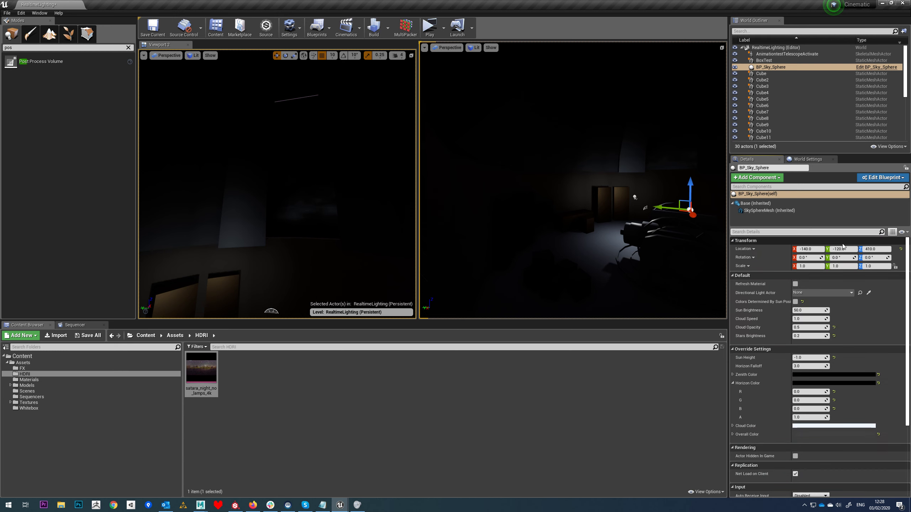
left_click(803, 374)
left_click_drag(755, 401, 755, 402)
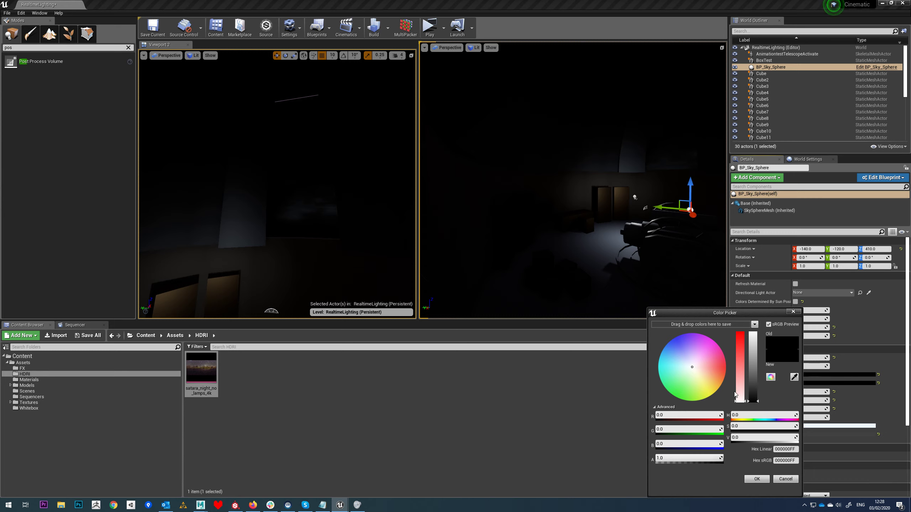
left_click(682, 360)
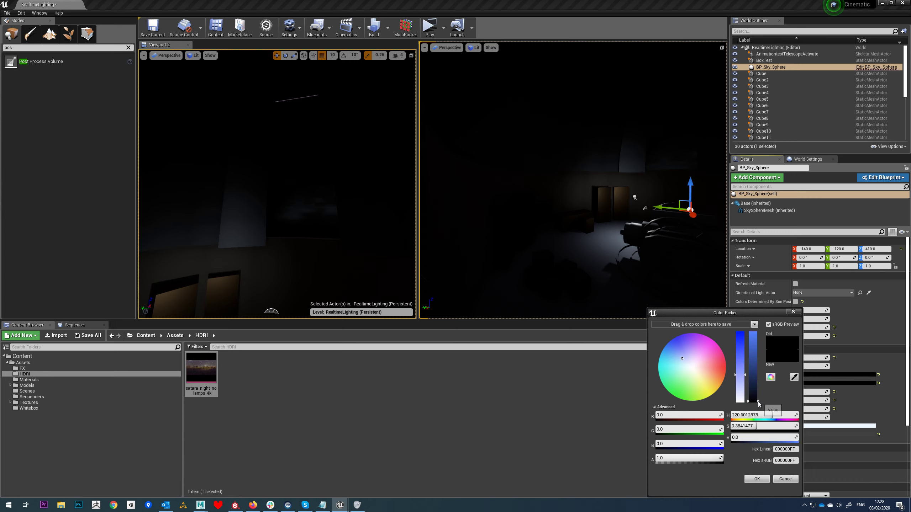
left_click_drag(758, 404, 755, 401)
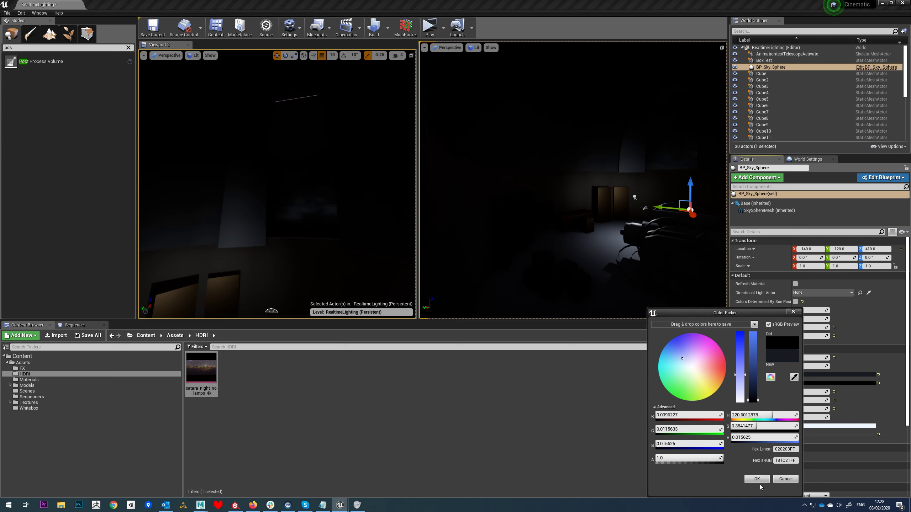
left_click(757, 480)
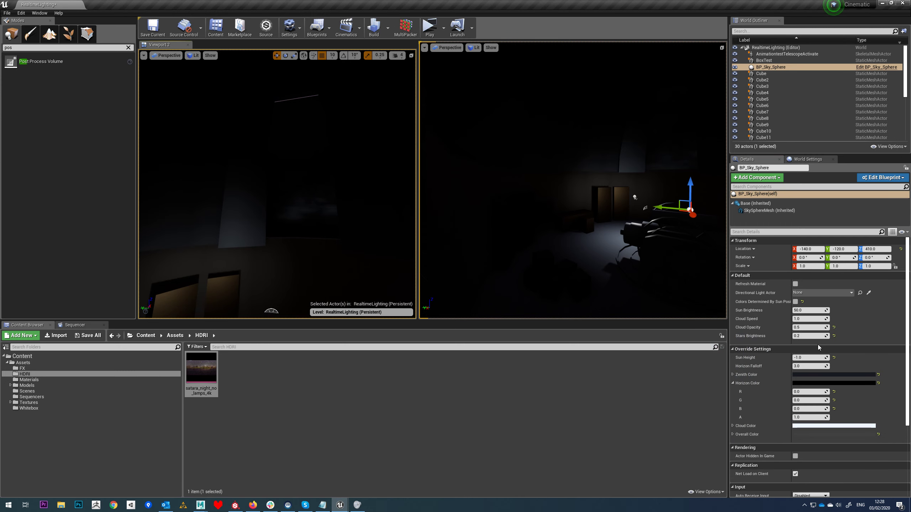
- Try a Stars Brightness of 0.3 on the sky sphere, raise it to 1 and check the room
left_click(810, 337)
type("0.3")
key("Return")
type("1")
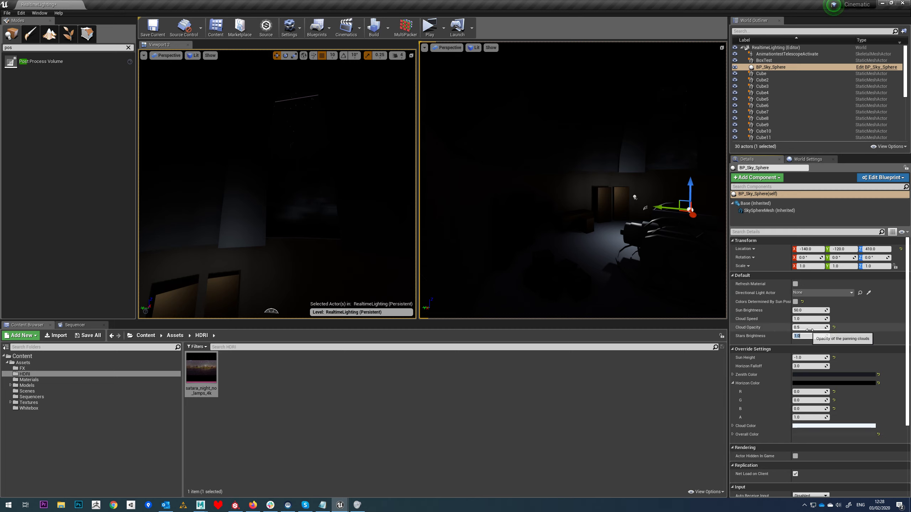
key("Return")
key("s")
right_click_drag(326, 203, 365, 156)
left_click(365, 156)
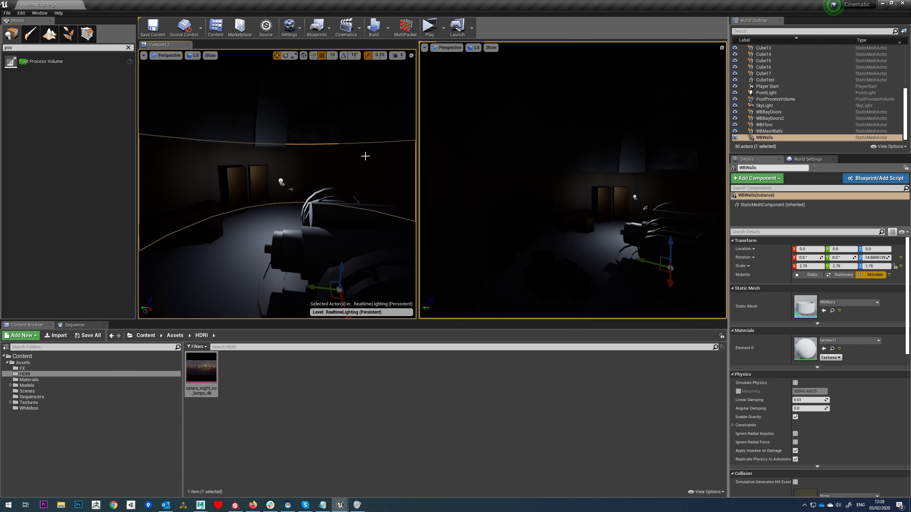
- Search the placeable actors for "fog" and place an Exponential Height Fog in the room at X -190, Y 210, Z 320
left_click(129, 48)
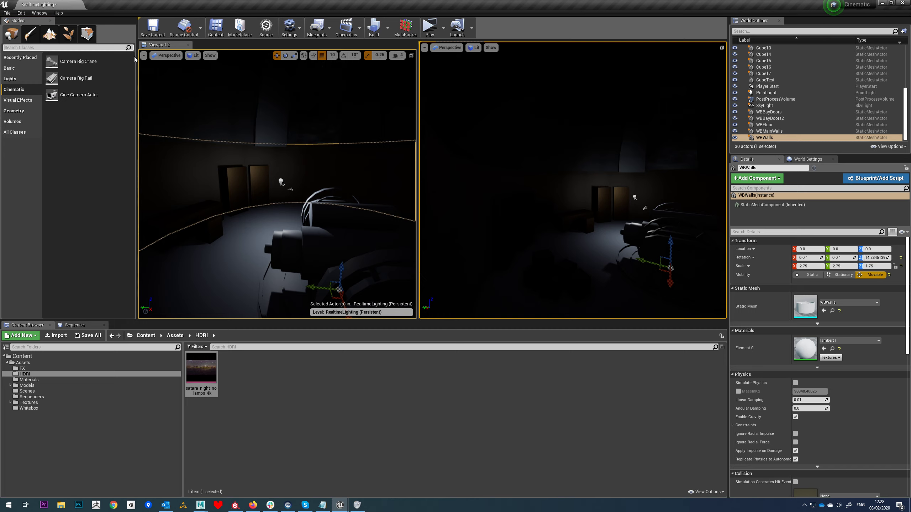
left_click(14, 79)
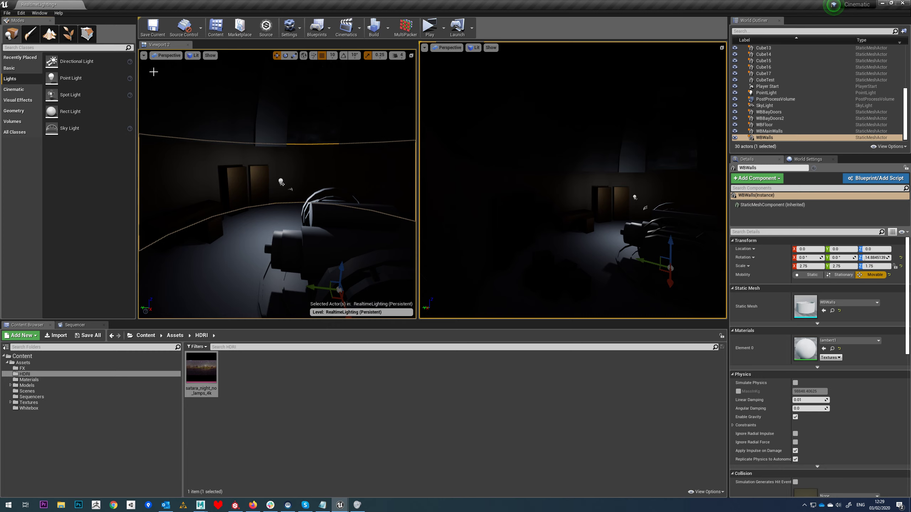
left_click(101, 47)
type("fog")
left_click_drag(43, 79, 297, 210)
mouse_move(360, 236)
right_mouse_down()
mouse_move(319, 257)
mouse_move(355, 255)
mouse_move(361, 236)
right_mouse_up()
key("d")
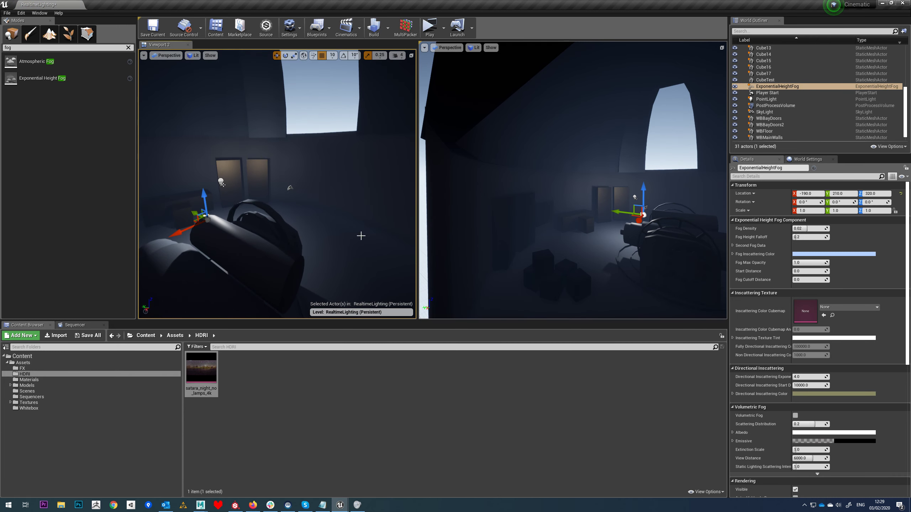
- Enable Volumetric Fog on the exponential height fog and inspect its effect in the room and at the window
left_click(795, 416)
key("d")
mouse_move(311, 260)
right_mouse_down()
mouse_move(324, 255)
mouse_move(305, 256)
right_mouse_up()
key("a")
key("w")
mouse_move(265, 230)
right_mouse_down()
mouse_move(260, 251)
mouse_move(272, 235)
mouse_move(265, 230)
right_mouse_up()
right_click_drag(353, 260, 353, 270)
key("e")
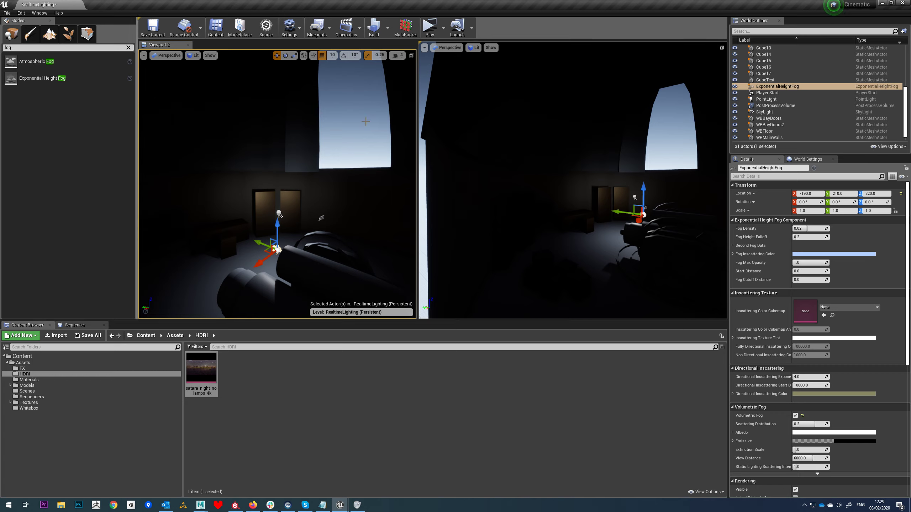
right_click_drag(280, 216, 282, 201)
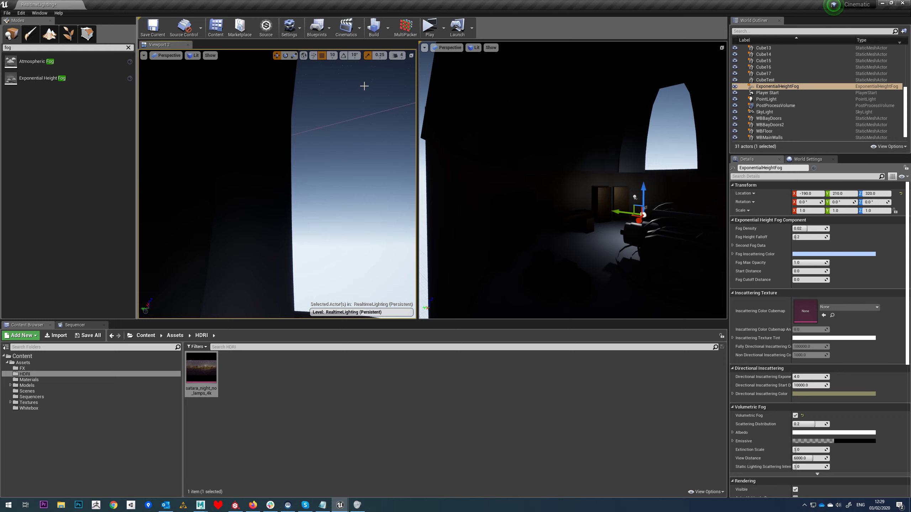
right_click_drag(364, 96, 302, 140)
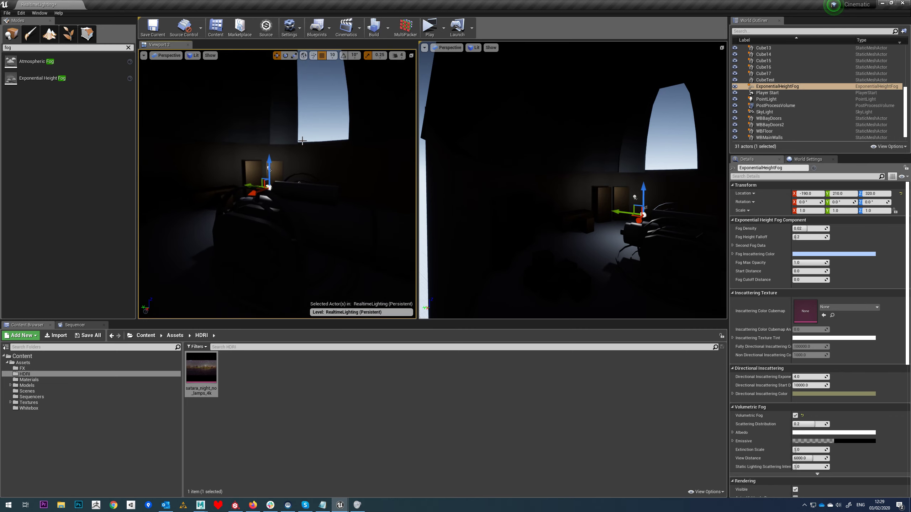
- Clear the actor search, place a Spot Light at the high window and rotate it to about -49 degrees on Y
left_click(128, 47)
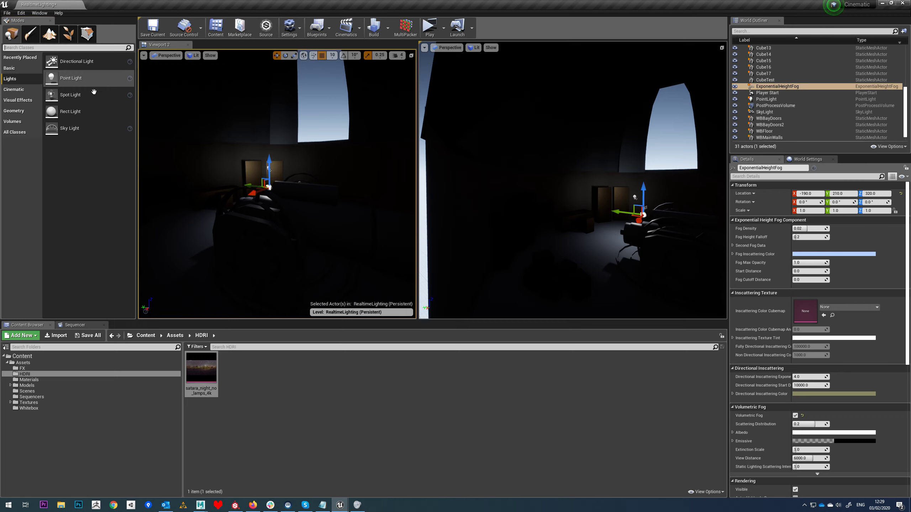
left_click_drag(83, 97, 340, 52)
key("f")
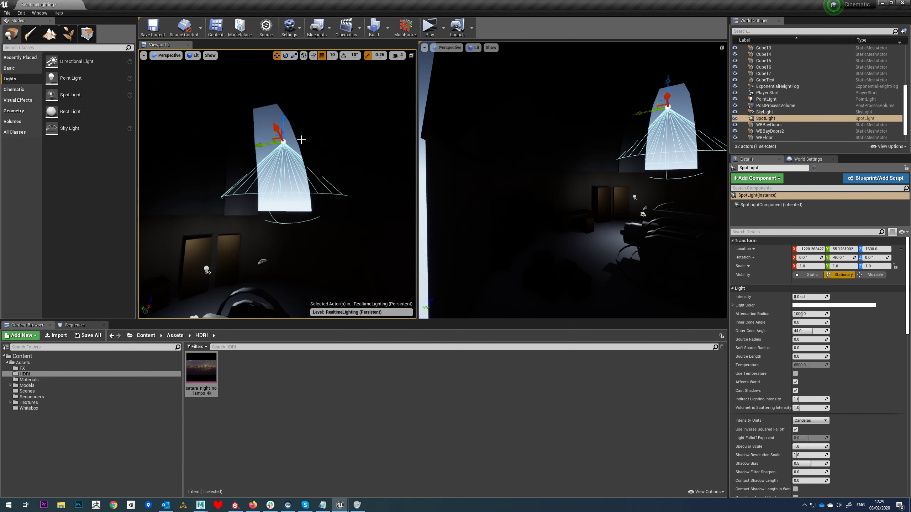
key("e")
right_click_drag(276, 143, 264, 145)
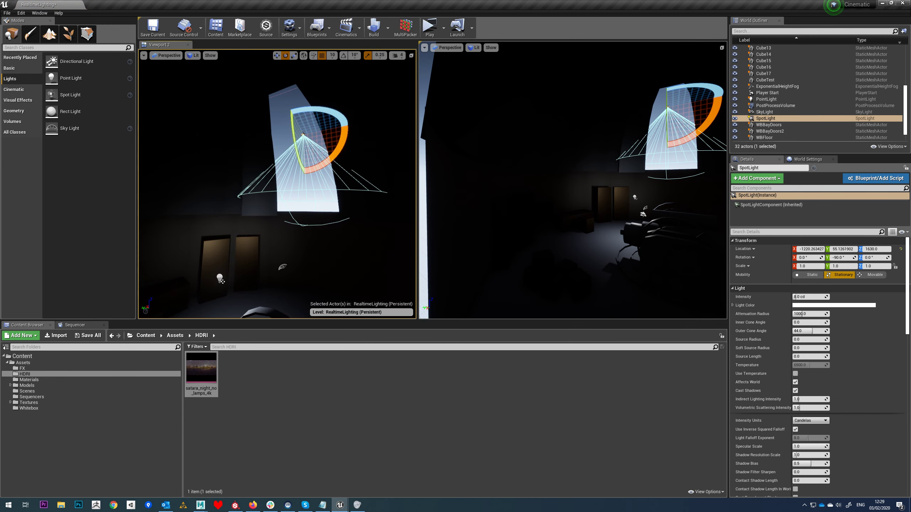
left_click_drag(293, 152, 295, 166)
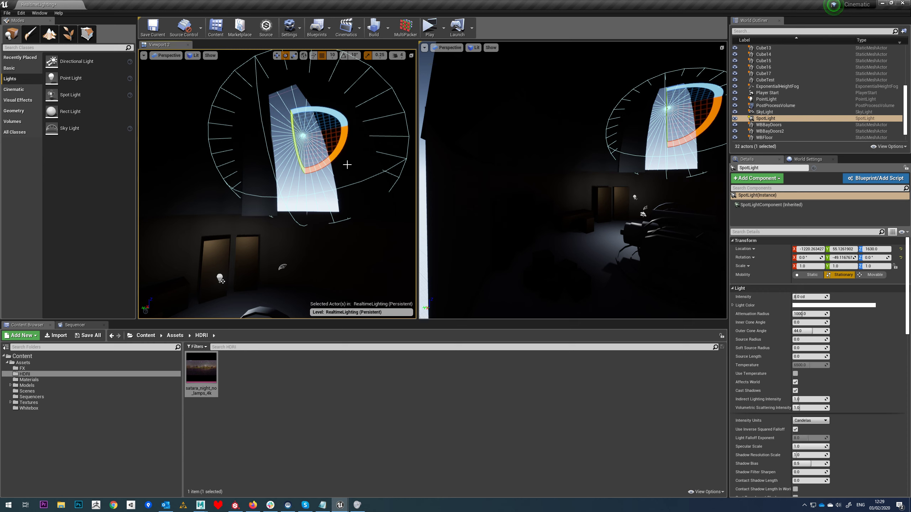
right_click_drag(325, 214, 296, 225)
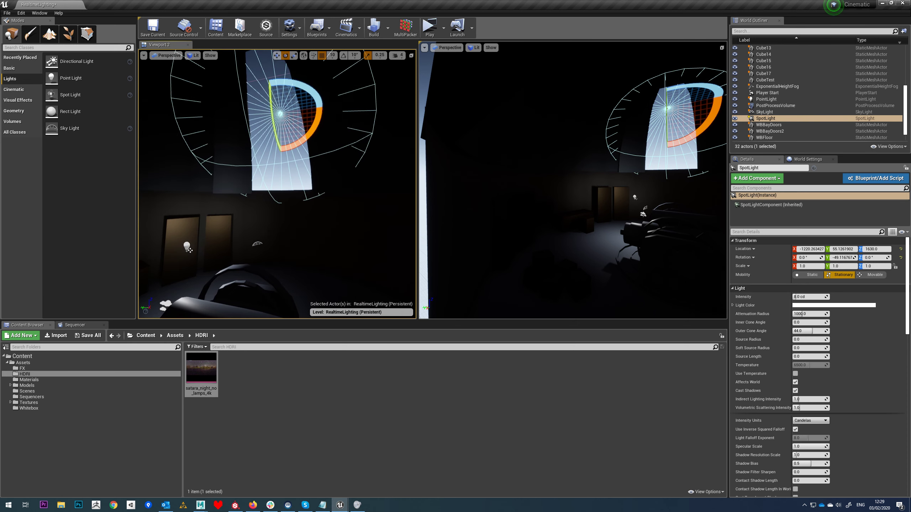
- Set the spot light's Attenuation Radius to 6000 and its mobility to Movable
left_click(818, 314)
type("6000")
key("Return")
right_click_drag(315, 202, 353, 212)
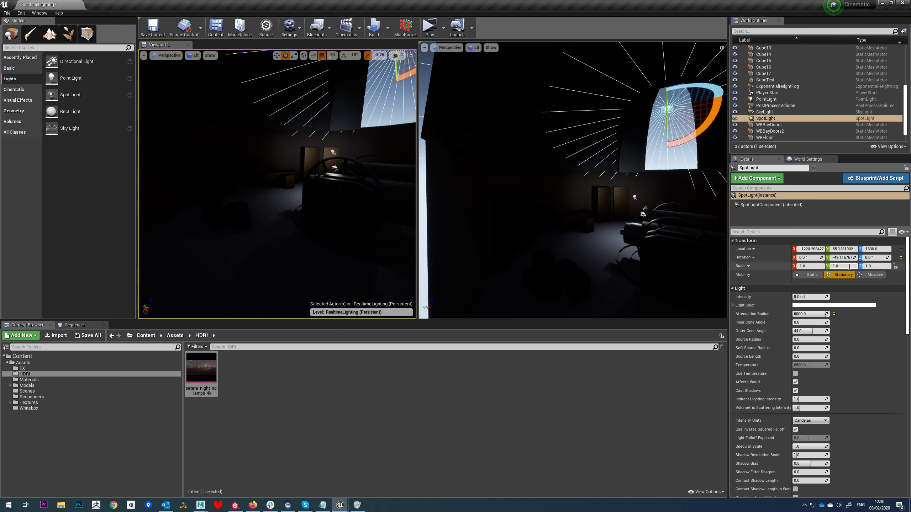
left_click(874, 278)
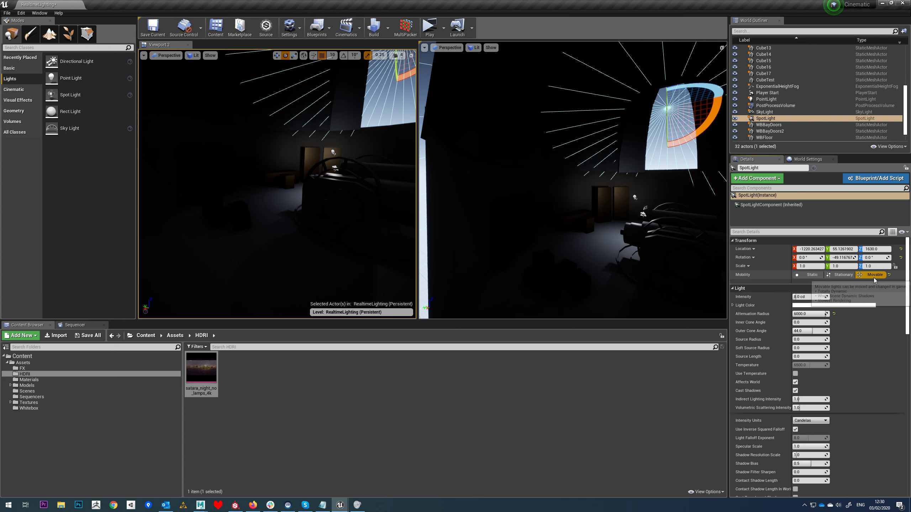
right_click_drag(280, 186, 323, 152)
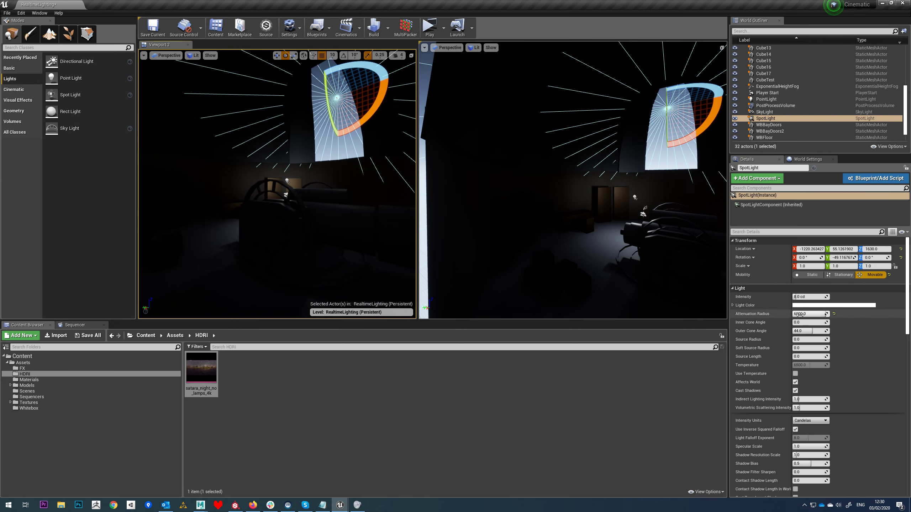
- Raise the spot light's Intensity to 500 cd and check how it lights the room
mouse_move(315, 233)
left_mouse_down("alt")
mouse_move(283, 230)
mouse_move(324, 222)
mouse_move(328, 230)
left_mouse_up("alt")
right_click_drag(328, 230, 351, 210)
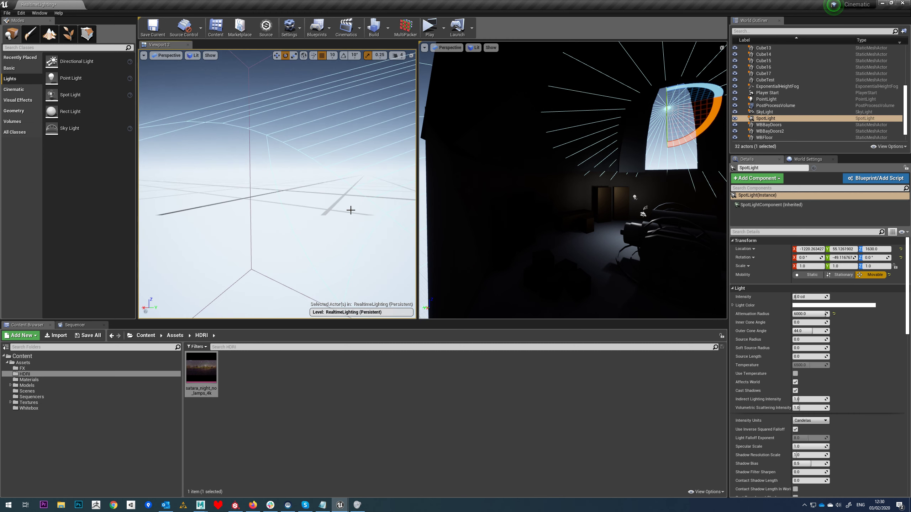
mouse_move(282, 170)
right_mouse_down()
mouse_move(300, 171)
mouse_move(283, 171)
mouse_move(303, 160)
mouse_move(293, 161)
right_mouse_up()
right_click_drag(323, 108, 337, 97)
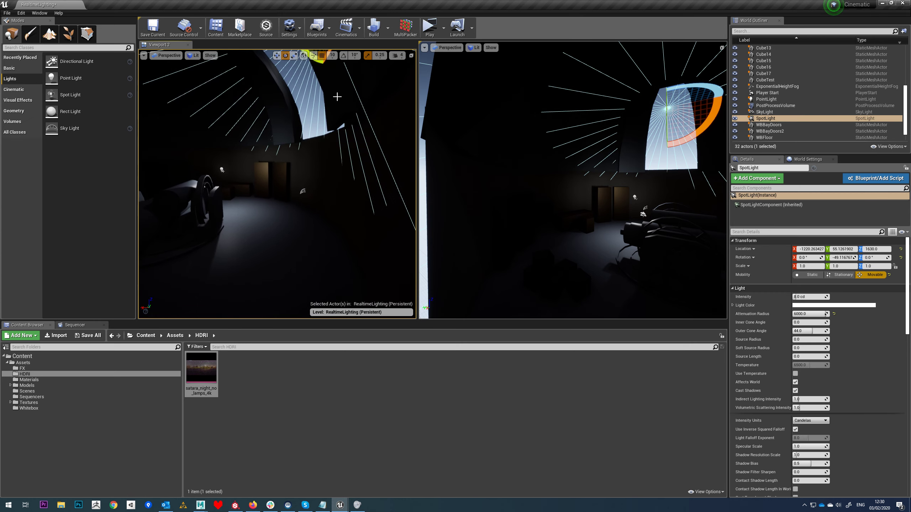
right_click_drag(279, 230, 276, 192)
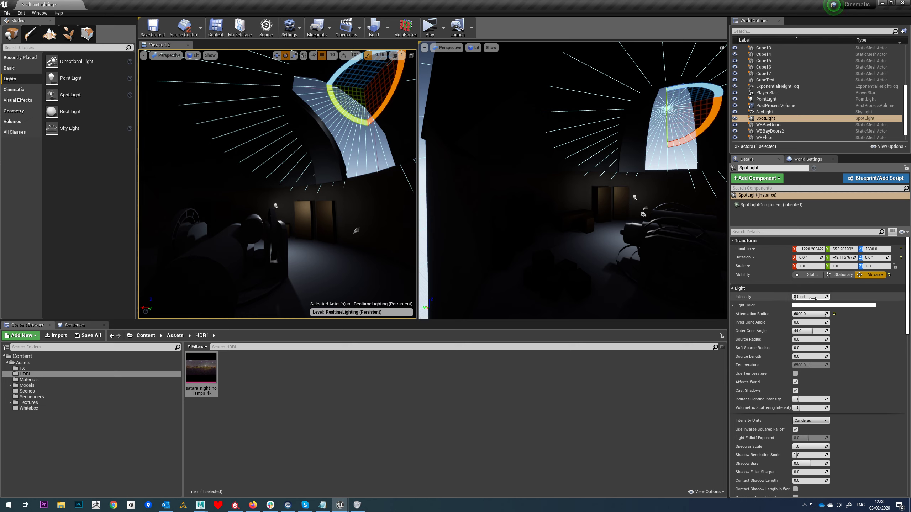
type("0")
key("Return")
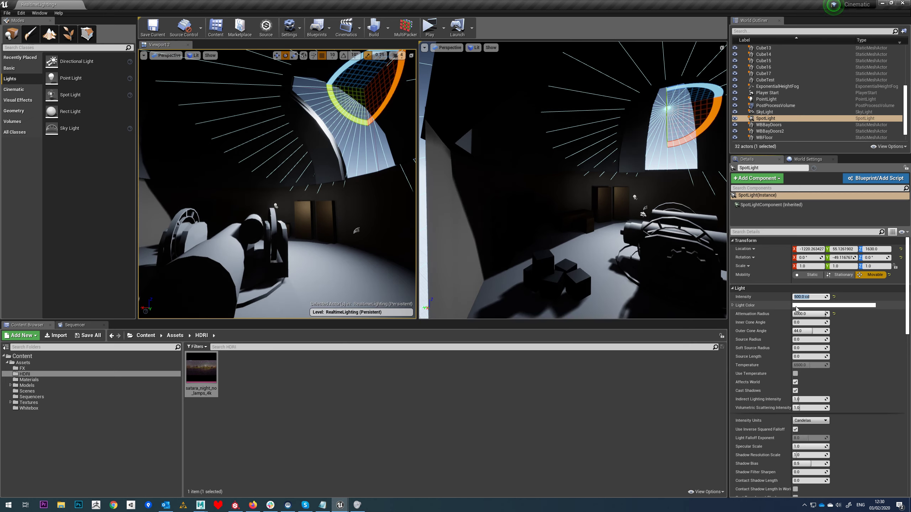
right_click_drag(367, 244, 361, 232)
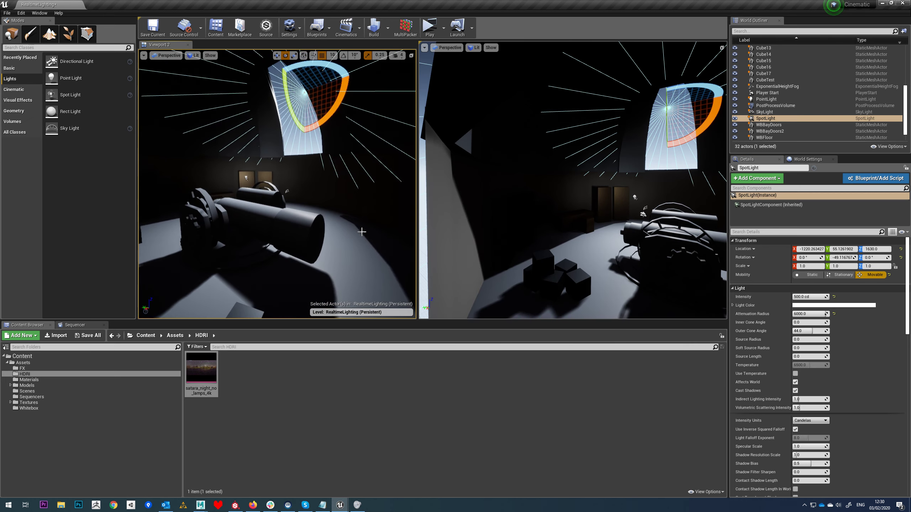
- Enable Cast Volumetric Shadow in the spot light's advanced light settings and check the window
scroll(822, 344, "down", 4)
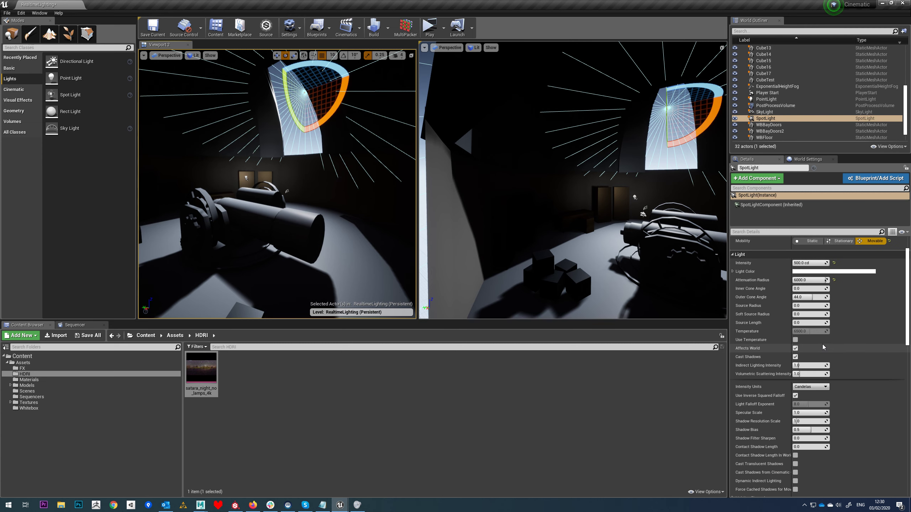
scroll(816, 346, "down", 3)
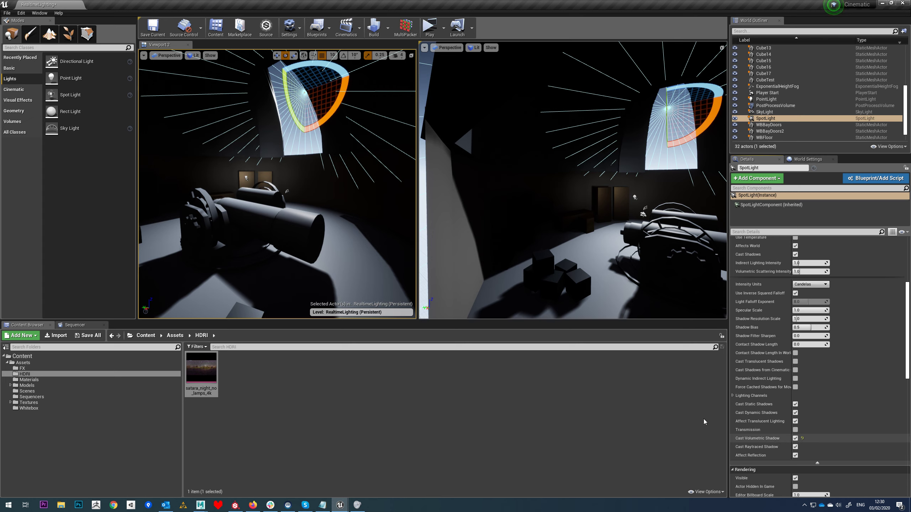
right_click_drag(287, 198, 284, 197)
scroll(284, 196, "up", 4)
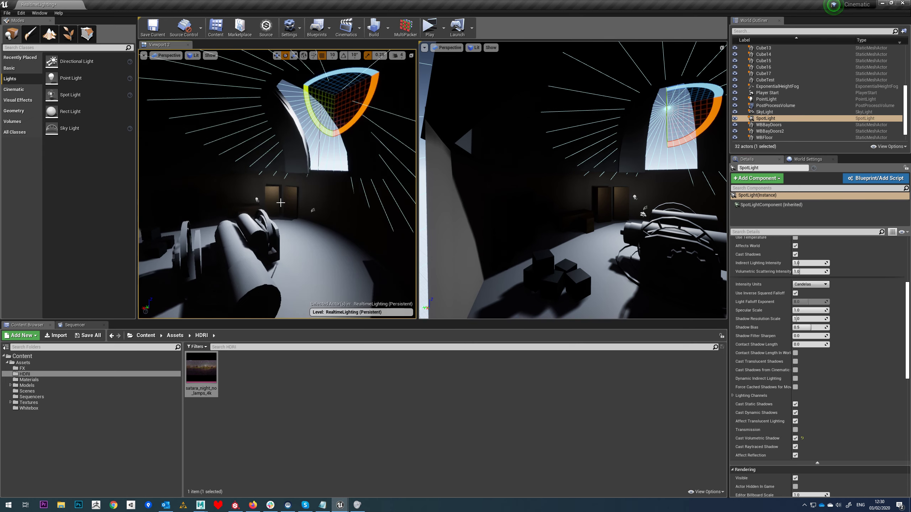
- Raise the spot light to Z 1820 and narrow its Outer Cone Angle to about 27.4
key("w")
left_click_drag(335, 87, 337, 57)
right_click_drag(337, 57, 311, 148)
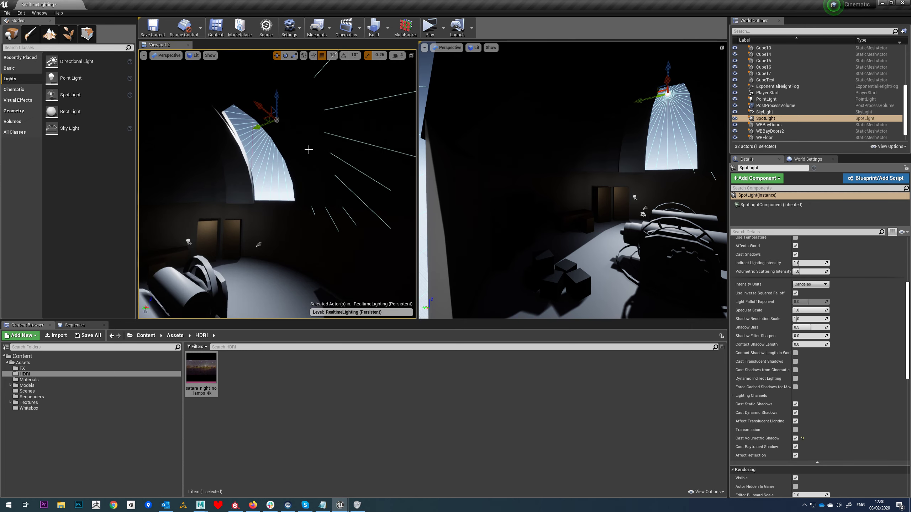
scroll(736, 321, "up", 6)
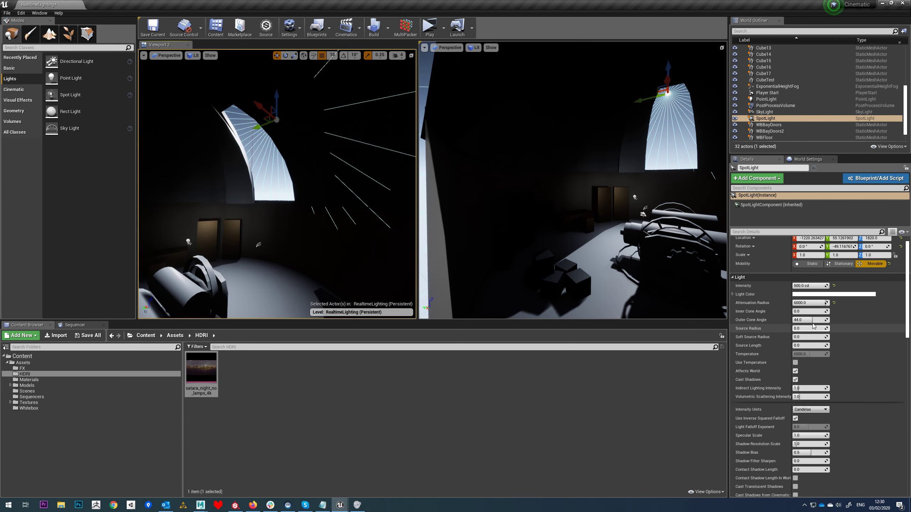
left_click_drag(812, 319, 734, 304)
- Move the spot light to about Y -435 and rotate it to about X -36, Y -43, Z 31 degrees
mouse_move(235, 152)
right_mouse_down()
mouse_move(253, 144)
mouse_move(244, 140)
right_mouse_up()
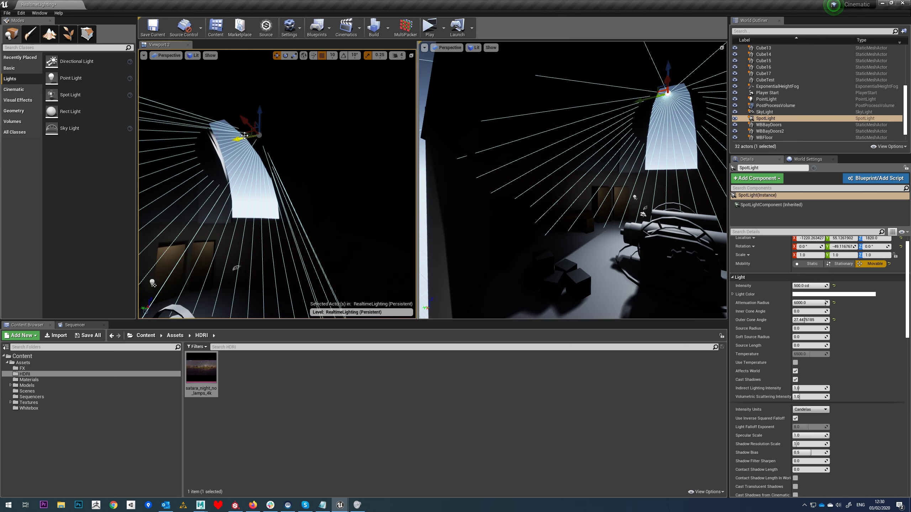
left_click_drag(235, 140, 281, 131)
key("e")
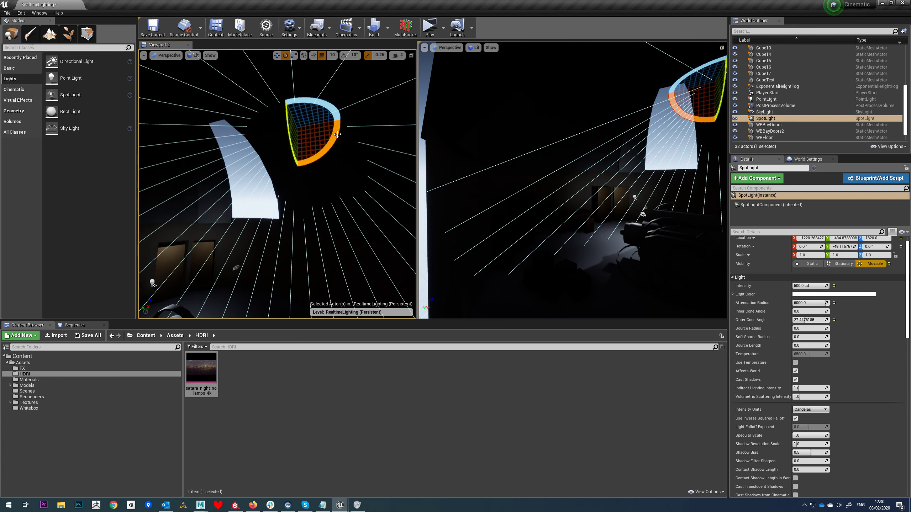
left_click_drag(337, 134, 323, 161)
right_click_drag(321, 162, 355, 193)
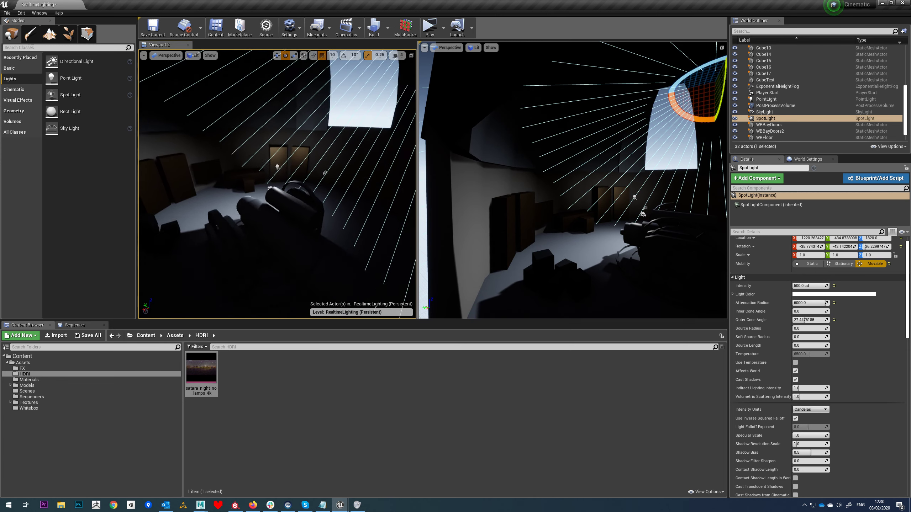
right_click_drag(355, 193, 323, 175)
right_click_drag(353, 100, 353, 86)
mouse_move(340, 81)
left_mouse_down()
mouse_move(357, 73)
mouse_move(334, 84)
left_mouse_up()
right_click_drag(334, 84, 150, 93)
mouse_move(344, 215)
right_mouse_down()
mouse_move(316, 212)
mouse_move(346, 215)
right_mouse_up()
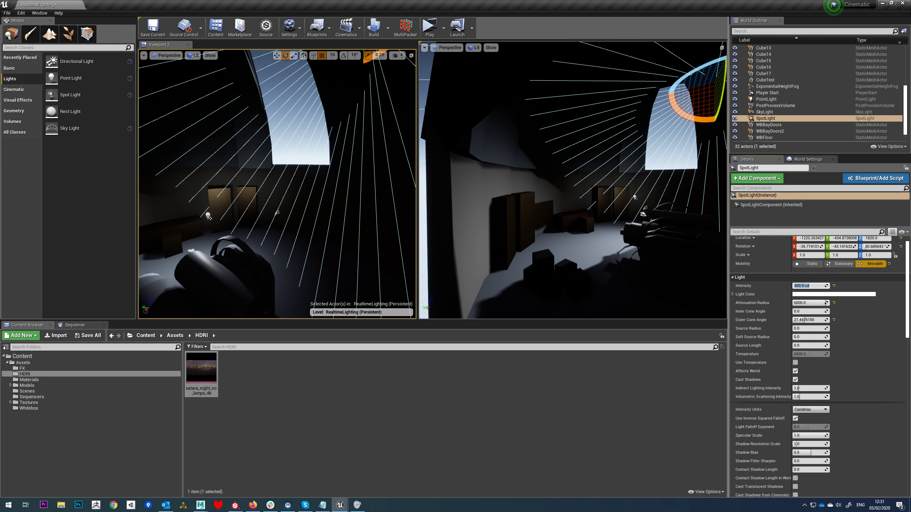
- Increase the spot light's Intensity to 750 cd and inspect the room and the light's position outside
right_click_drag(324, 228, 292, 247)
left_click(812, 284)
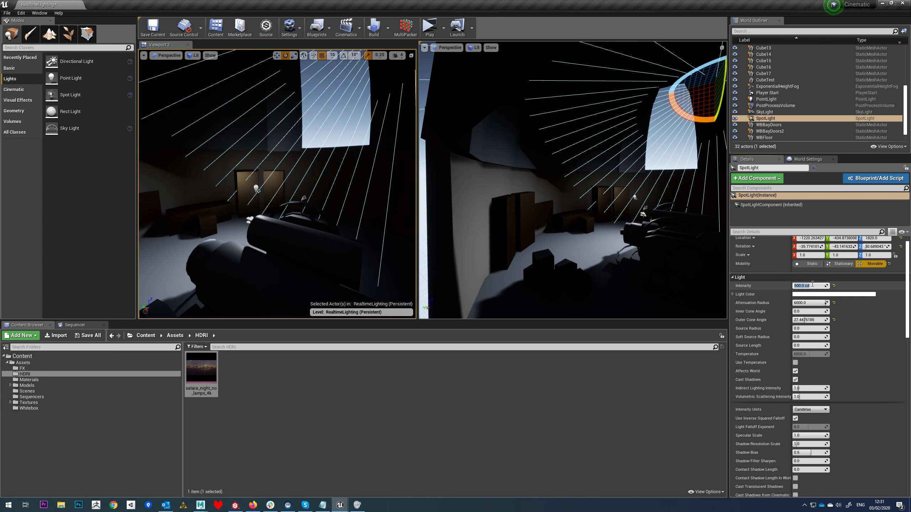
key("Return")
mouse_move(291, 176)
right_mouse_down()
mouse_move(254, 192)
mouse_move(287, 176)
mouse_move(279, 174)
right_mouse_up()
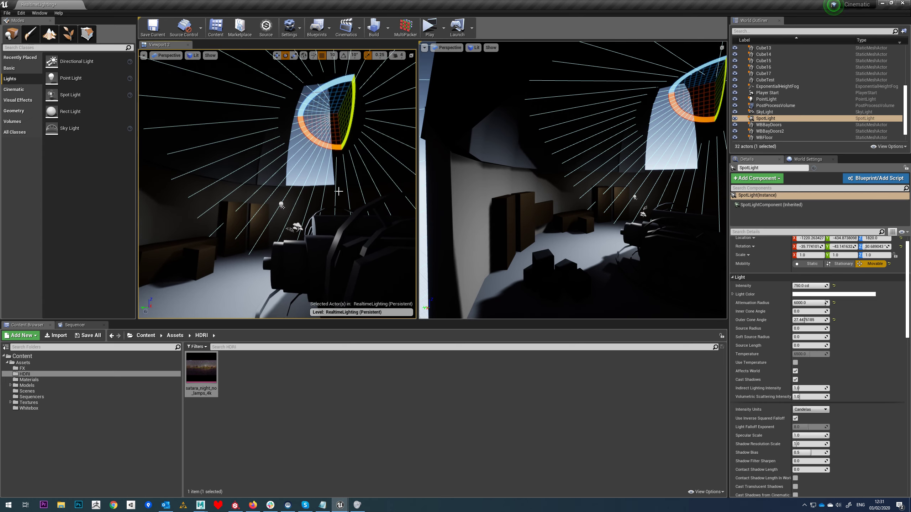
right_click_drag(358, 175, 352, 175)
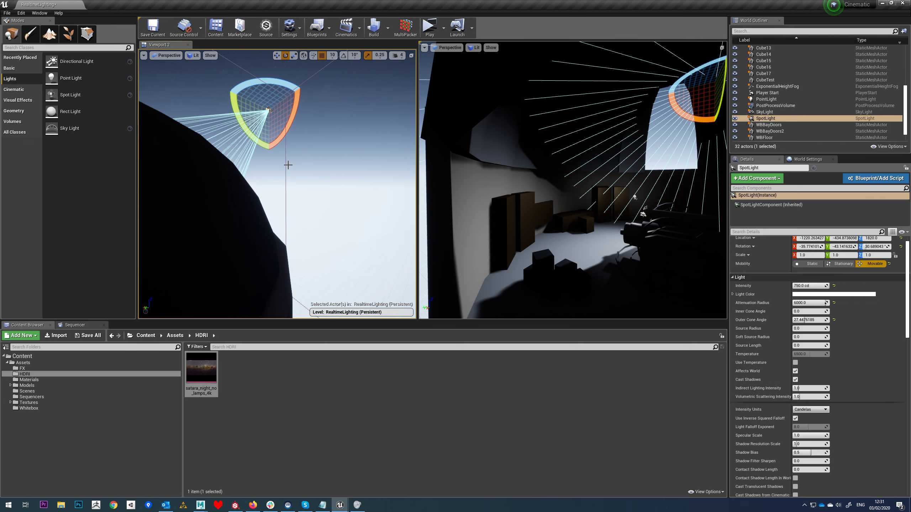
- Move the spot light outside to about Y -705, Z 2280 and rotate it to about X -43, Y -51, Z 21 degrees
key("w")
left_click_drag(259, 119, 286, 49)
right_click_drag(292, 83, 303, 82)
key("e")
left_click_drag(302, 94, 306, 71)
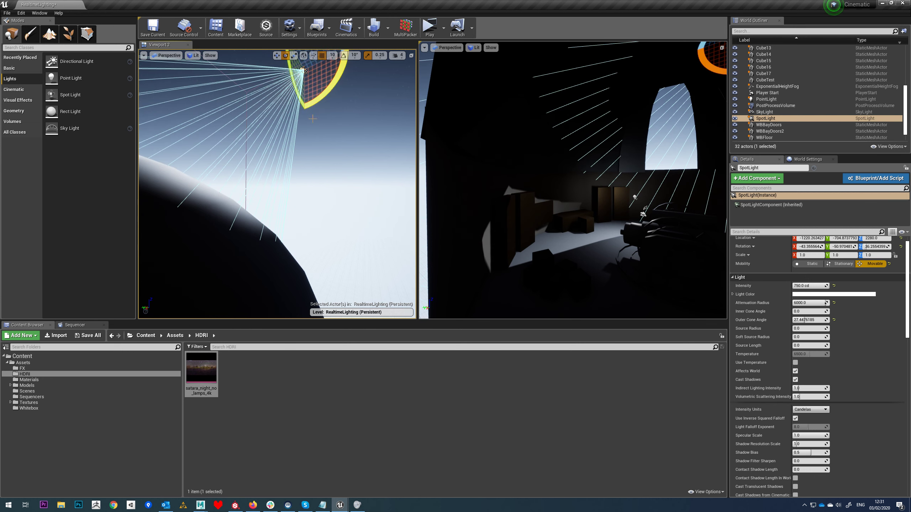
mouse_move(309, 134)
right_mouse_down()
mouse_move(322, 103)
mouse_move(314, 133)
right_mouse_up()
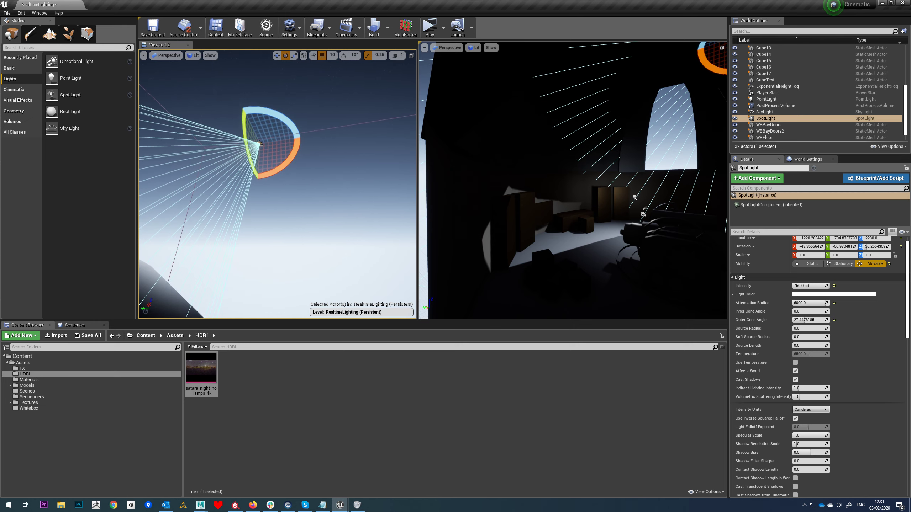
right_click_drag(268, 112, 275, 113)
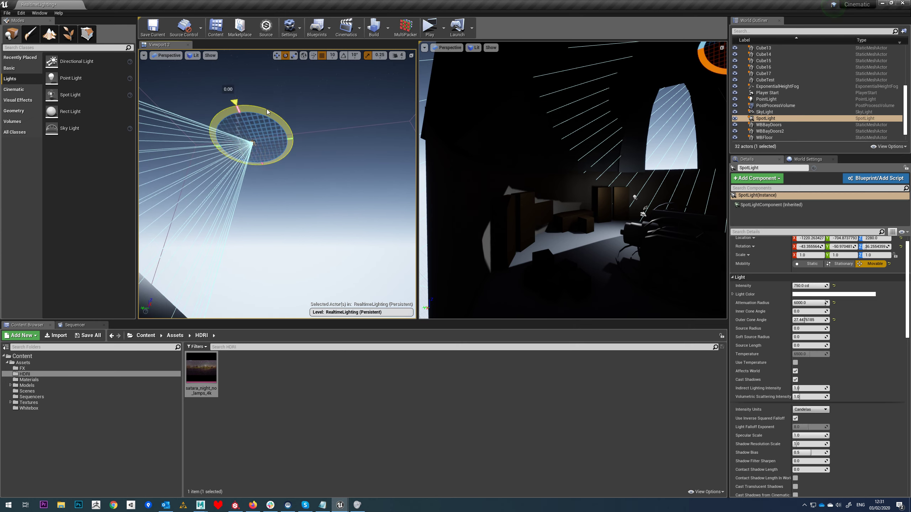
left_click_drag(267, 112, 244, 112)
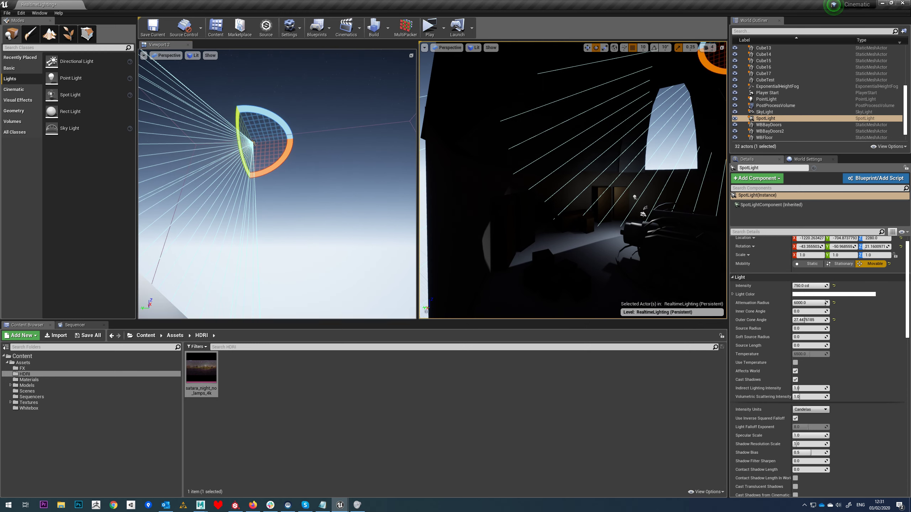
- Delete the point light from the room
key("Delete")
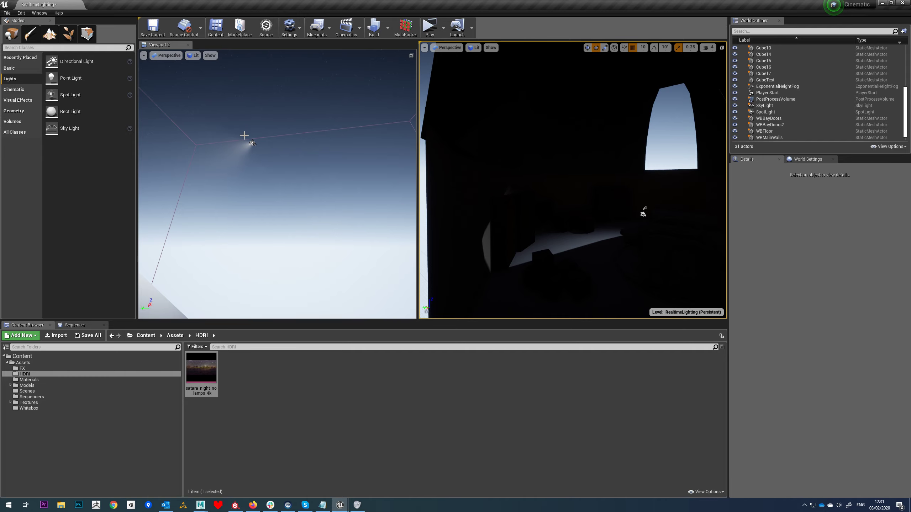
key("ctrl+z")
- Raise the spot light to Z 2450 and shift it to about Y -265 above the window
left_click_drag(255, 129, 255, 108)
right_click_drag(299, 216, 305, 229)
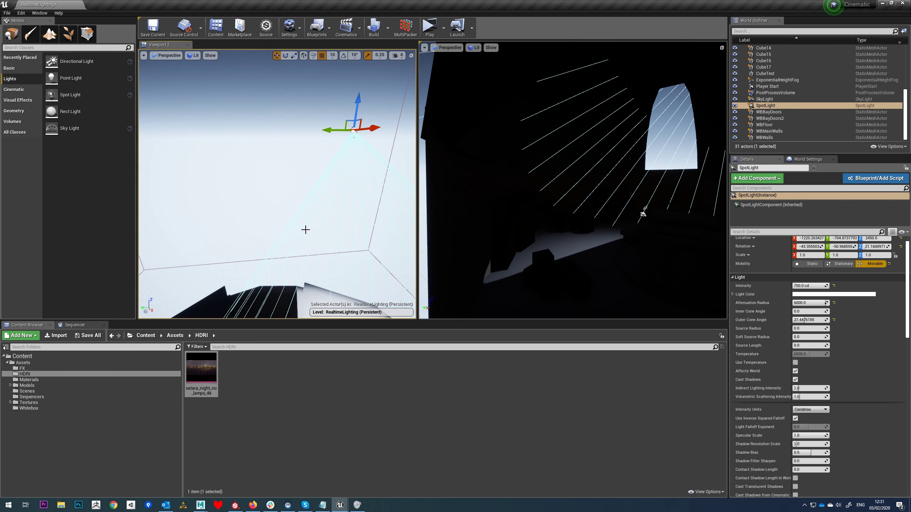
scroll(306, 229, "down", 3)
key("e")
key("w")
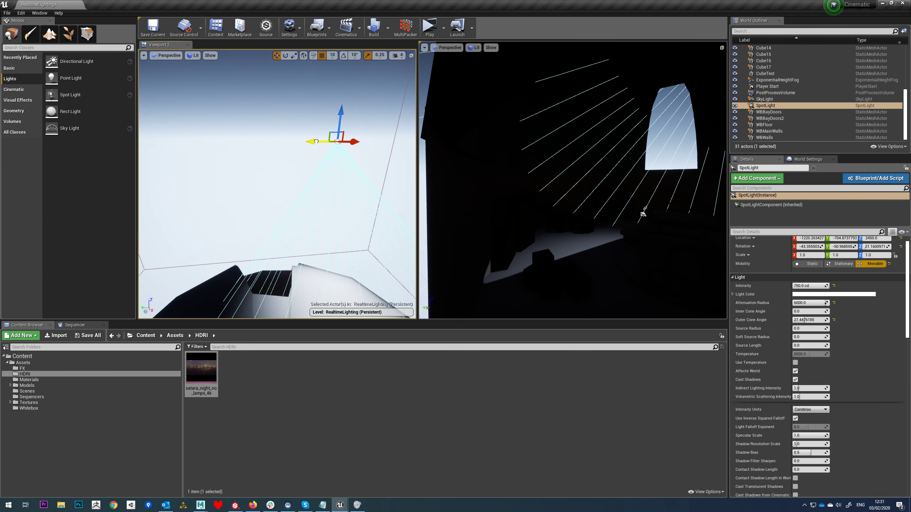
left_click_drag(316, 141, 272, 140)
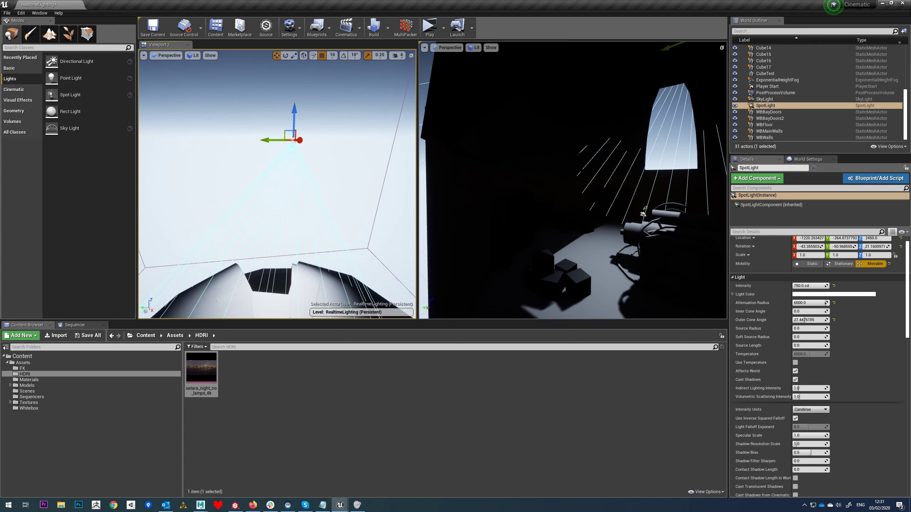
- Set the spot light's Volumetric Scattering Intensity to 10 and inspect the beam coming through the window
right_click_drag(271, 140, 274, 158)
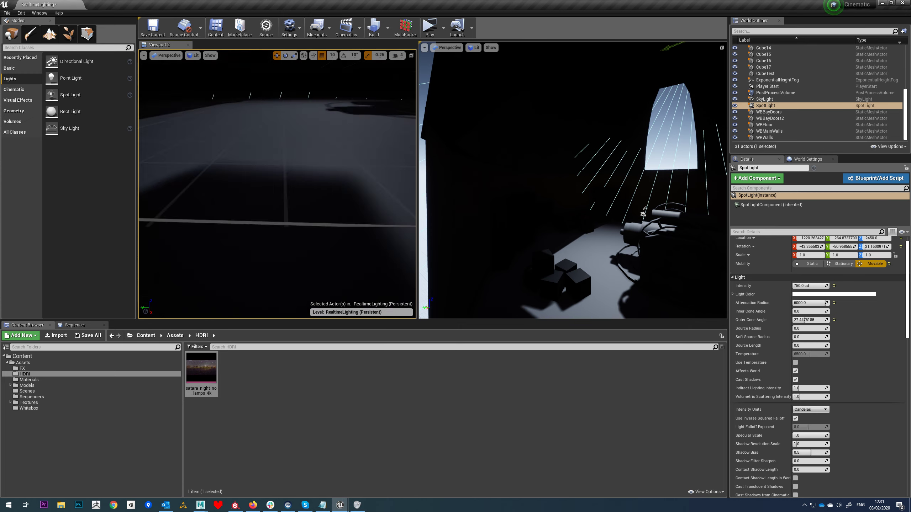
scroll(315, 200, "up", 3)
scroll(316, 200, "down", 5)
right_click_drag(315, 200, 265, 176)
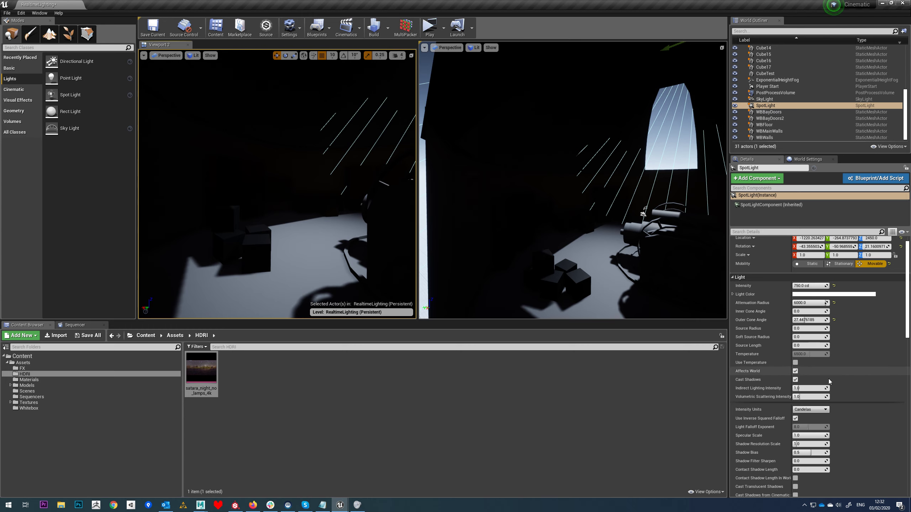
left_click(801, 397)
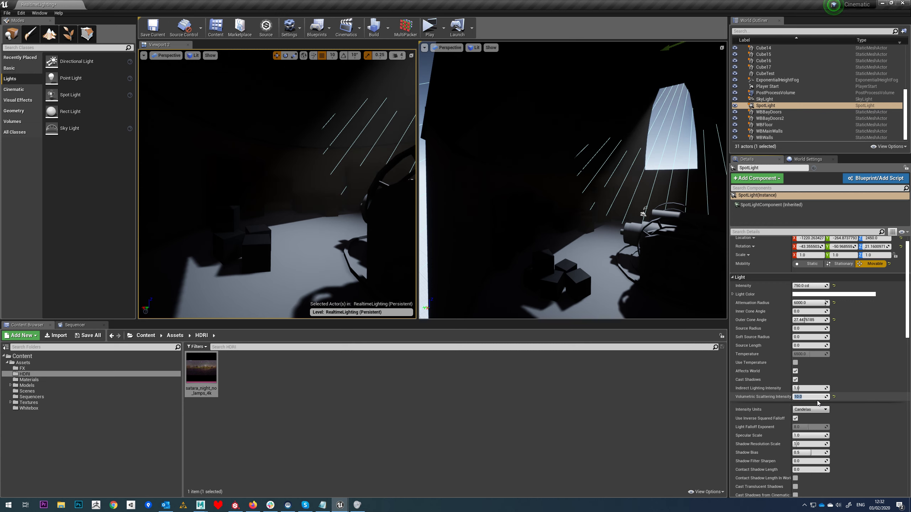
right_click_drag(380, 197, 346, 158)
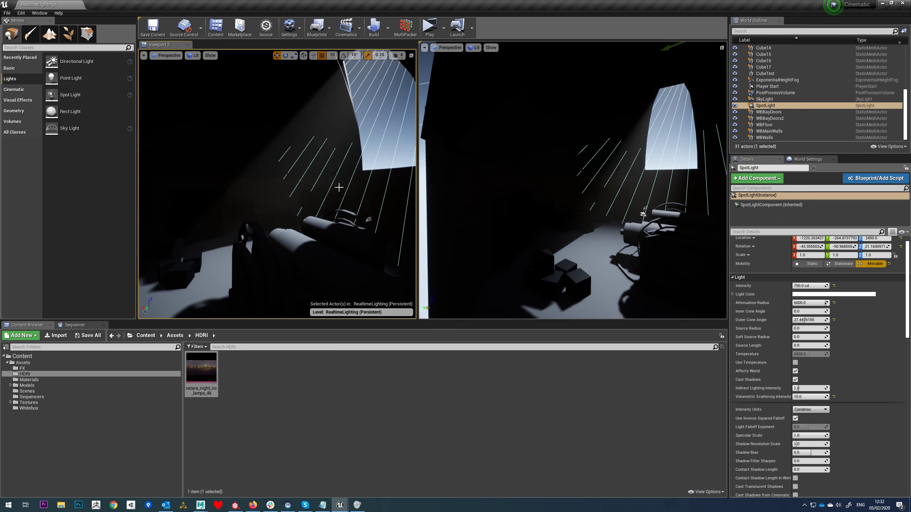
- Place a basic cube at X 80, Y -160 in the light beam below the window and scale it up several times
left_click(26, 70)
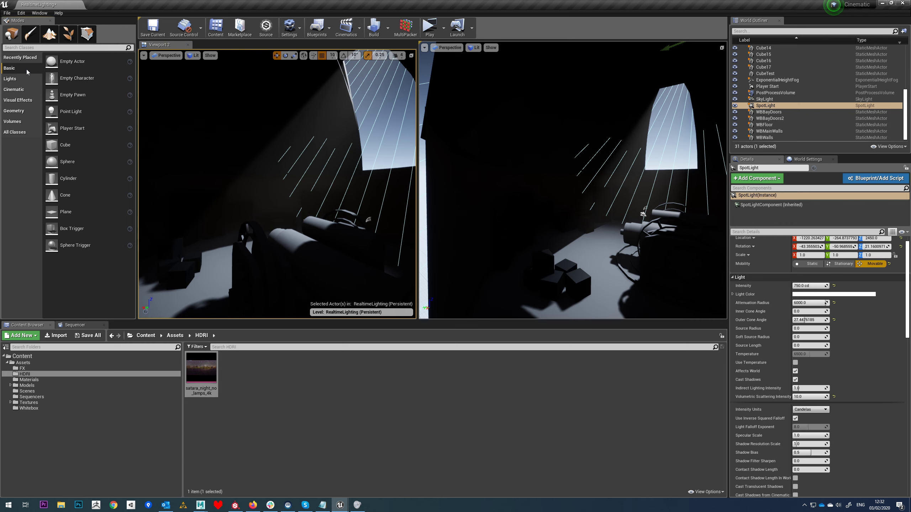
left_click_drag(68, 161, 315, 149)
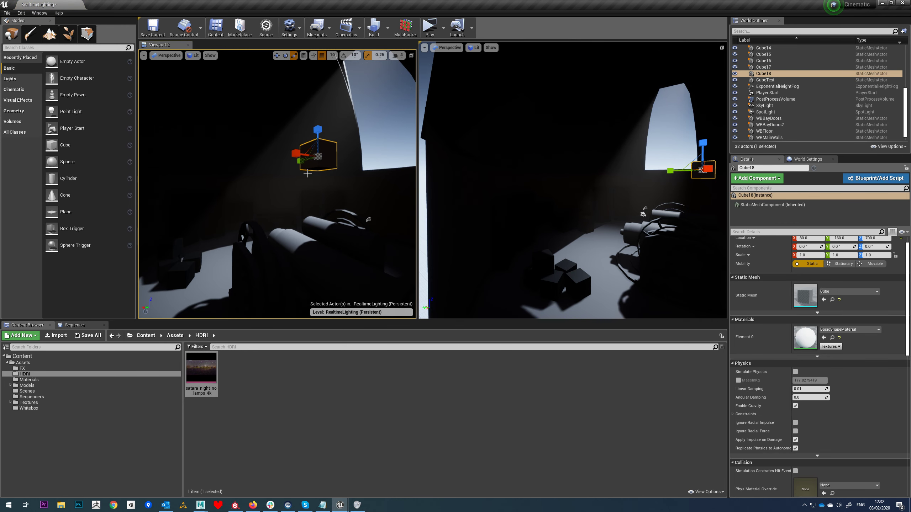
mouse_move(317, 157)
left_mouse_down()
mouse_move(335, 120)
mouse_move(331, 155)
mouse_move(307, 161)
left_mouse_up()
- Move the test cube in the light beam to X -120, Y 220
left_click(784, 112)
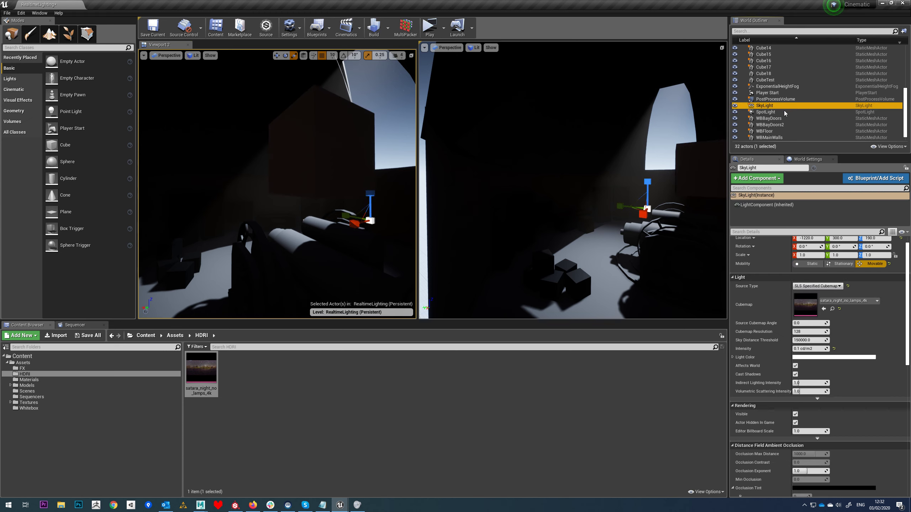
right_click_drag(319, 206, 341, 185)
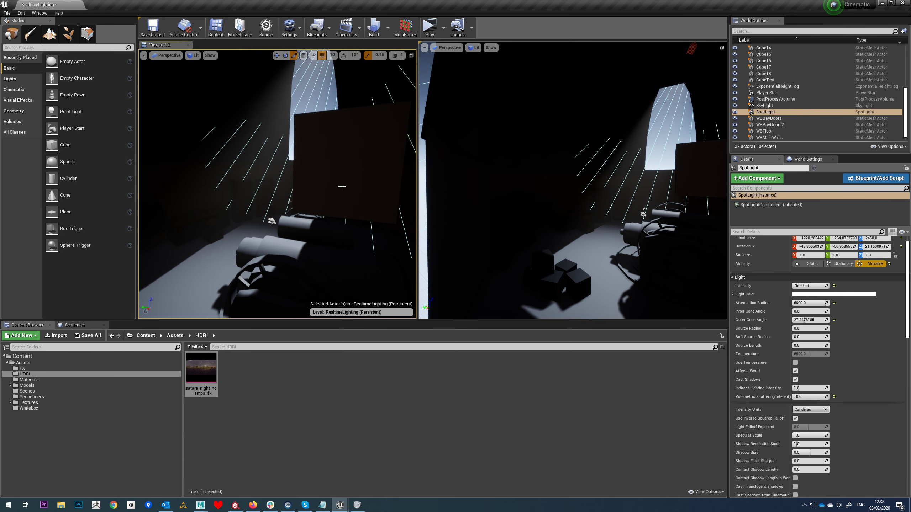
left_click(341, 185)
left_click_drag(313, 165, 231, 173)
right_click_drag(231, 173, 149, 156)
left_click_drag(191, 168, 230, 181)
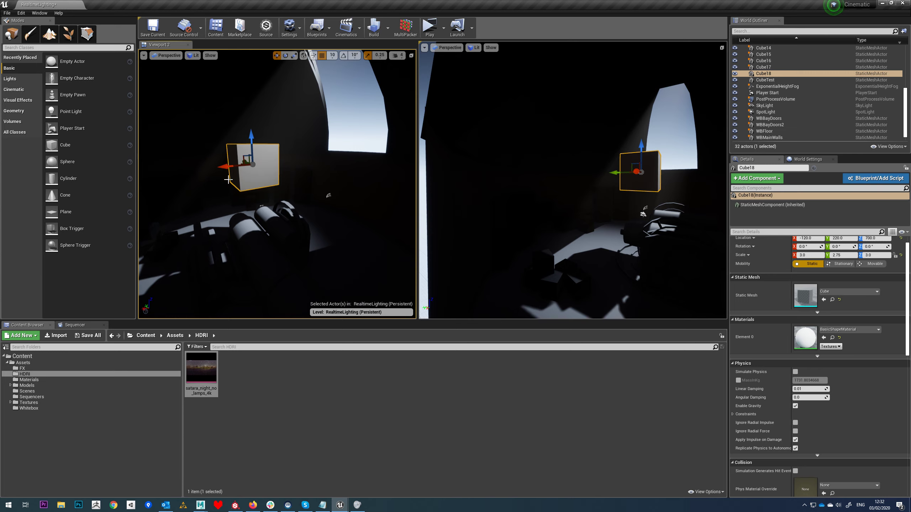
- Switch off Cast Volumetric Shadow on the spot light to compare the beam around the cube
left_click(794, 113)
scroll(806, 366, "down", 5)
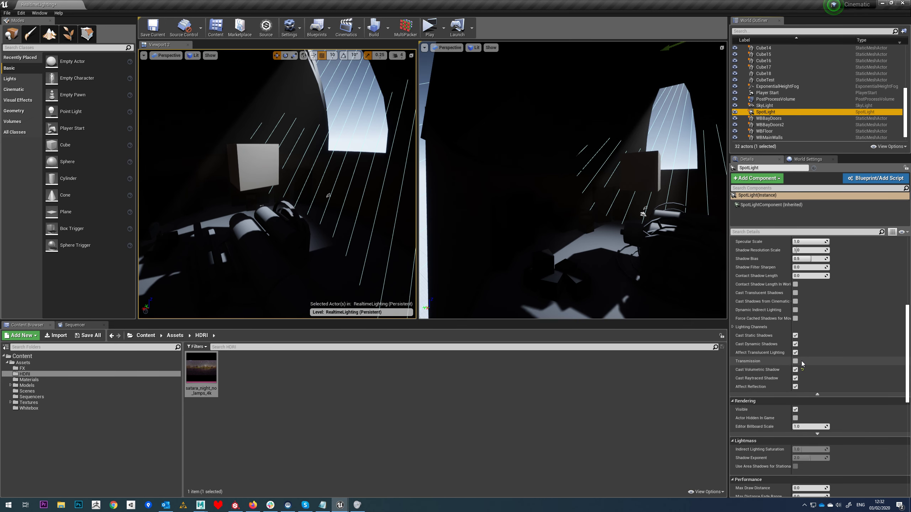
left_click(795, 370)
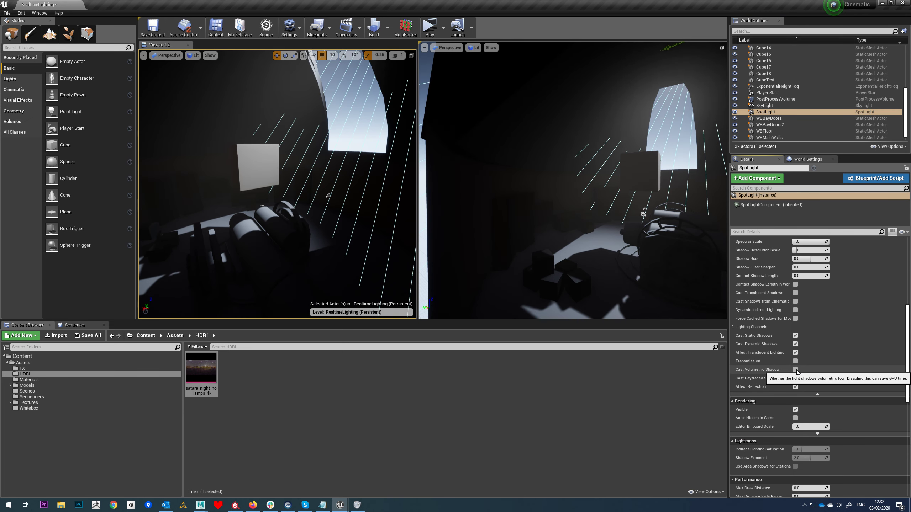
- Delete the test cube from the light beam
left_click(256, 168)
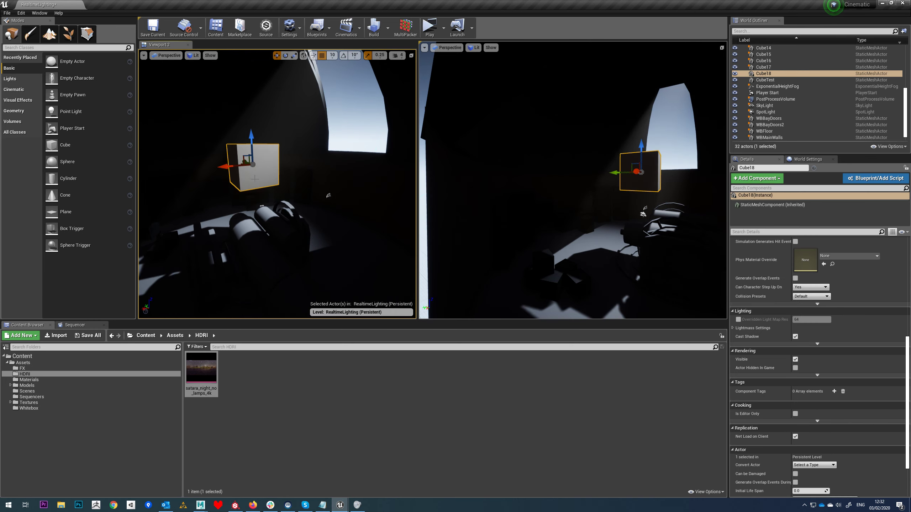
key("Delete")
right_click_drag(314, 201, 260, 216)
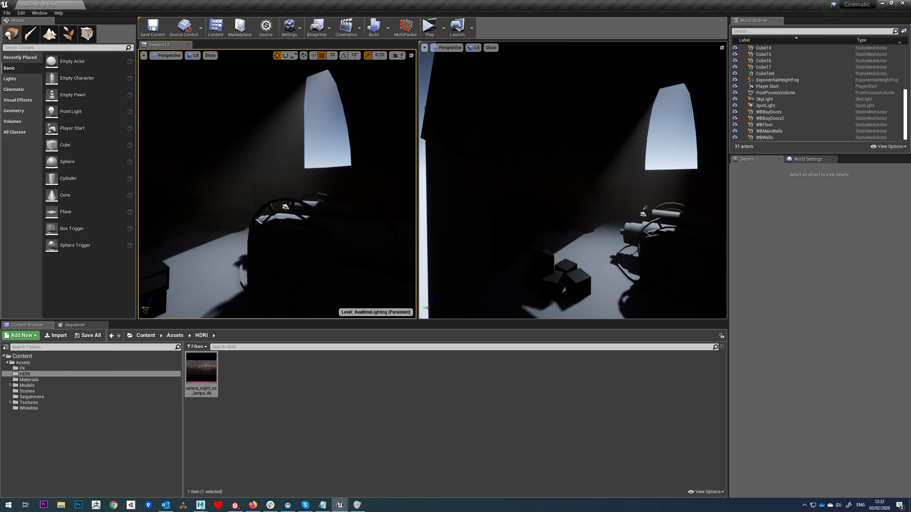
- Raise the exponential height fog's Fog Height Falloff to about 1.33
left_click(823, 85)
left_click(821, 80)
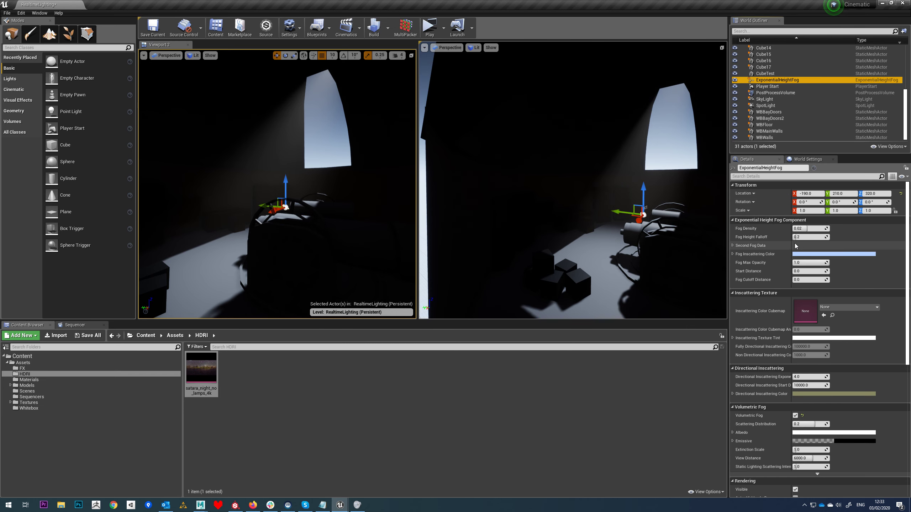
mouse_move(807, 237)
left_mouse_down()
mouse_move(832, 237)
mouse_move(812, 237)
left_mouse_up()
mouse_move(387, 168)
right_mouse_down()
mouse_move(377, 168)
mouse_move(387, 168)
right_mouse_up()
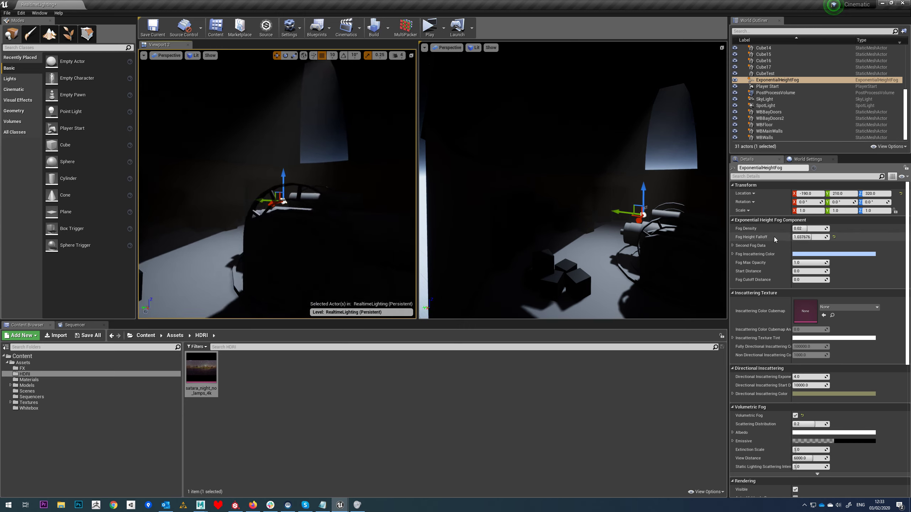
left_click_drag(809, 237, 816, 237)
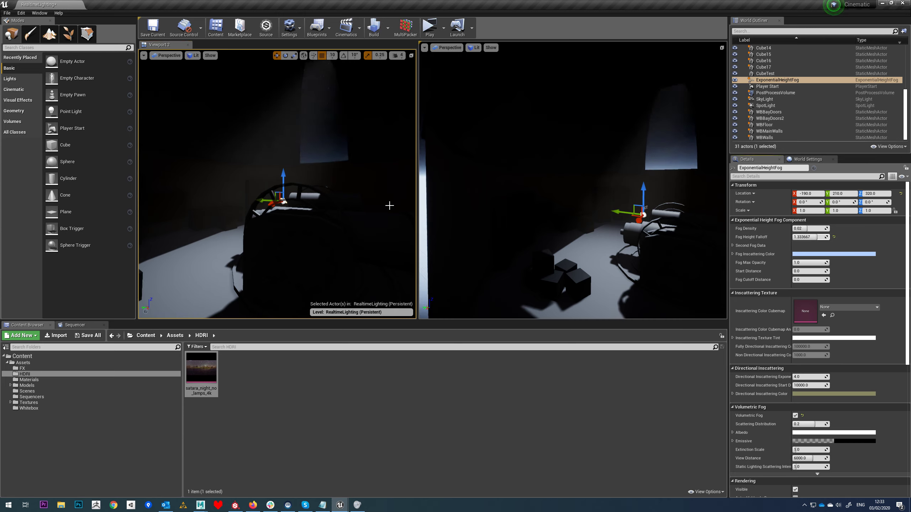
right_click_drag(390, 205, 390, 205)
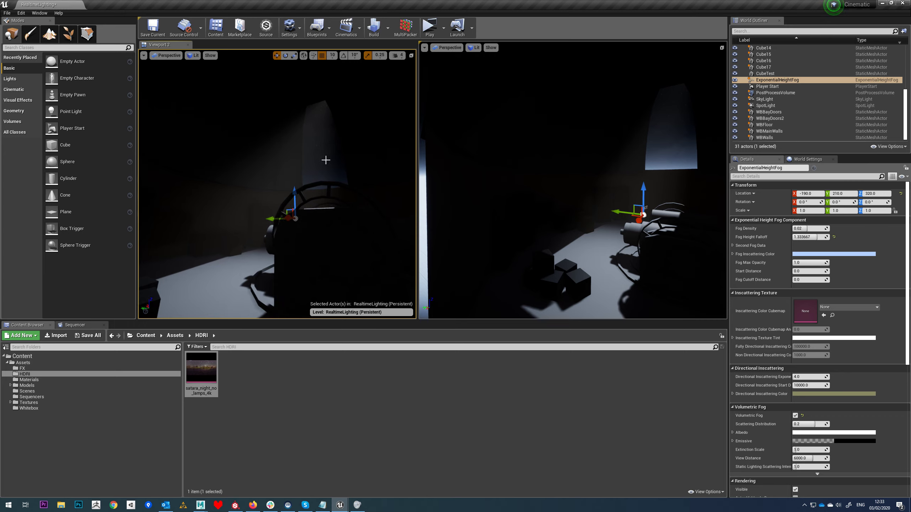
- Check the shadows of the boxes on the floor and set the spot light's Shadow Resolution Scale to 2
right_click_drag(325, 160, 328, 191)
key("w")
mouse_move(323, 198)
right_mouse_down()
mouse_move(323, 219)
mouse_move(323, 199)
right_mouse_up()
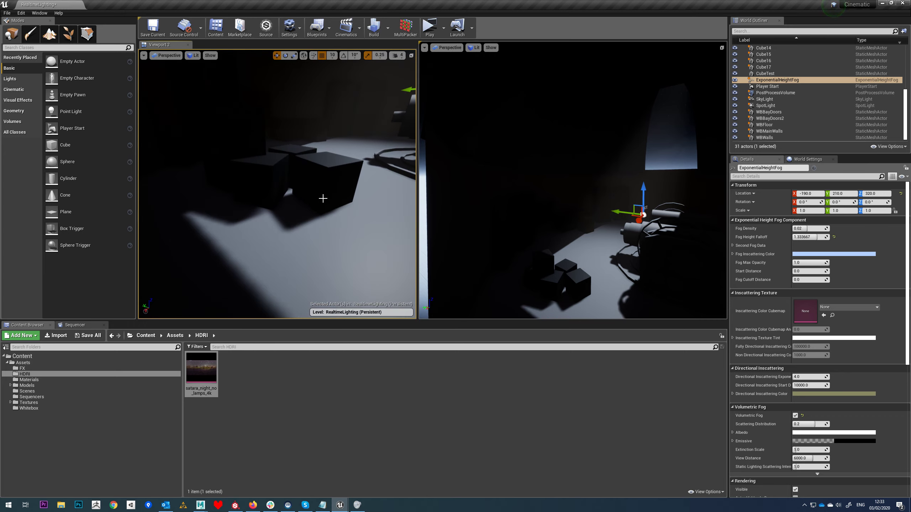
left_click(784, 106)
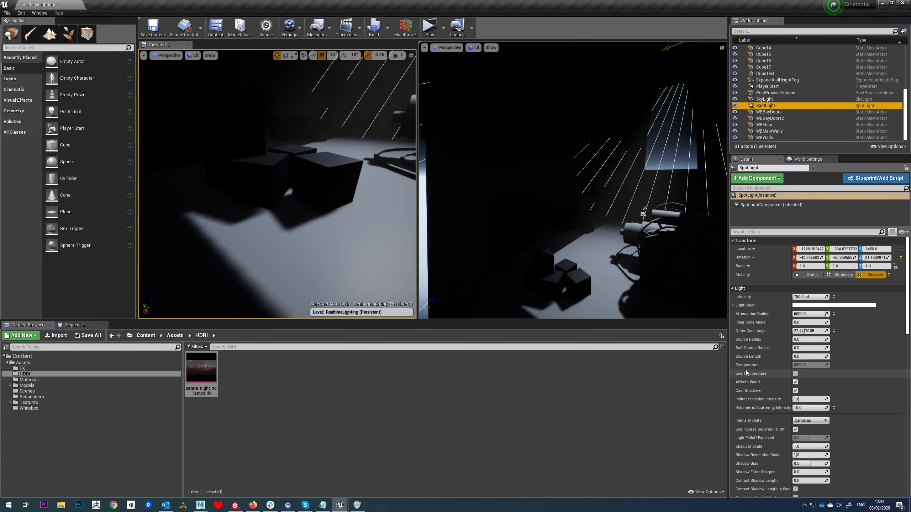
scroll(791, 365, "down", 2)
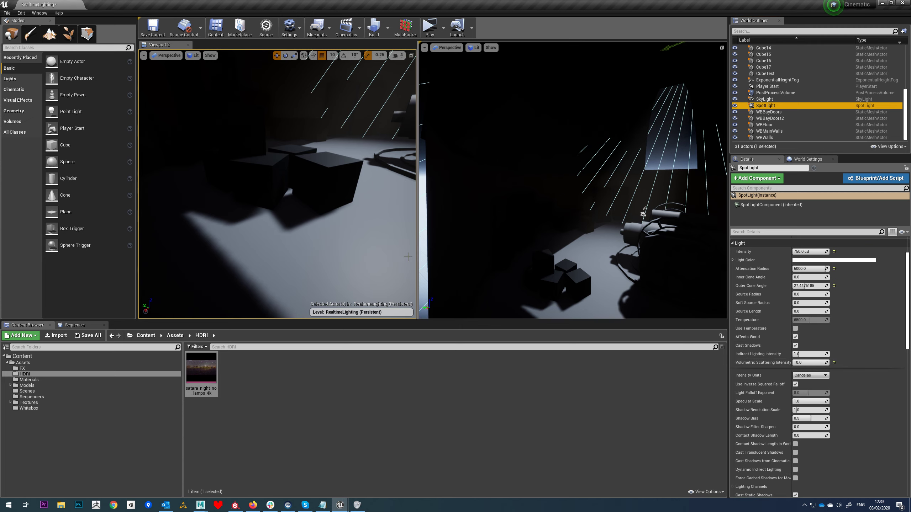
mouse_move(271, 231)
left_mouse_down("alt")
mouse_move(210, 265)
mouse_move(269, 229)
mouse_move(262, 225)
left_mouse_up("alt")
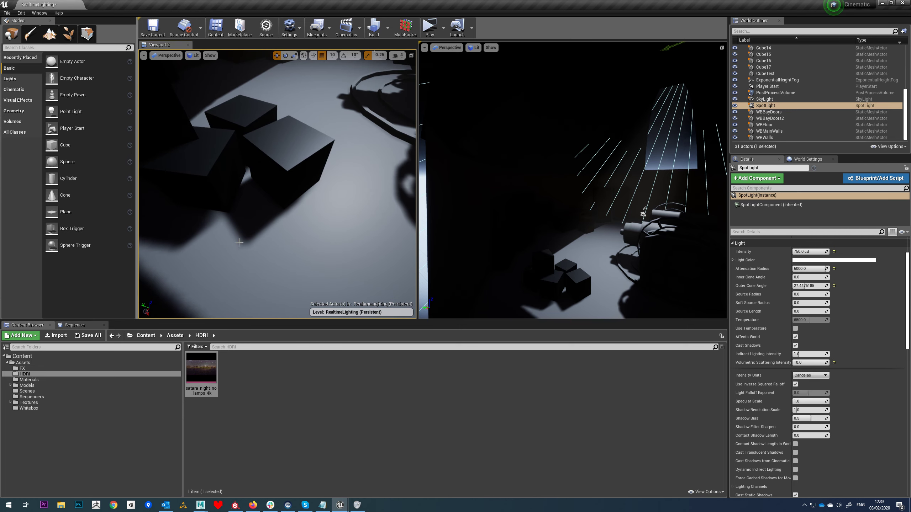
left_click_drag(197, 236, 196, 237, "alt")
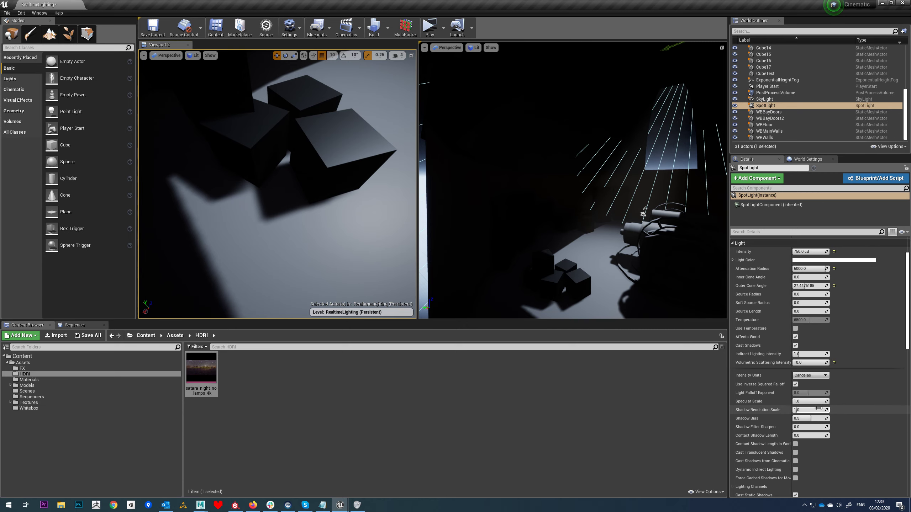
left_click(805, 410)
type("2")
key("Return")
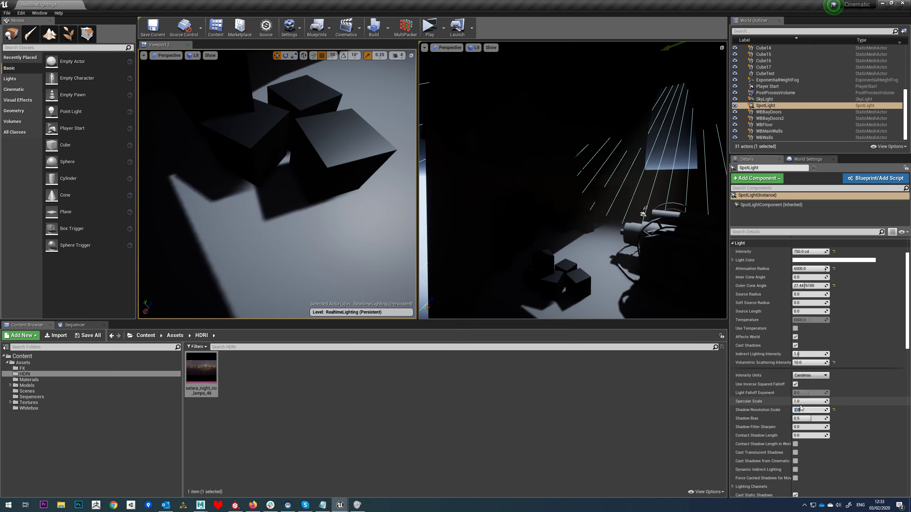
- Tint the spot light's Light Color light cyan-blue, with a hue of about 193 and a saturation of about 0.63
right_click_drag(308, 201, 351, 150)
right_click_drag(272, 222, 237, 256)
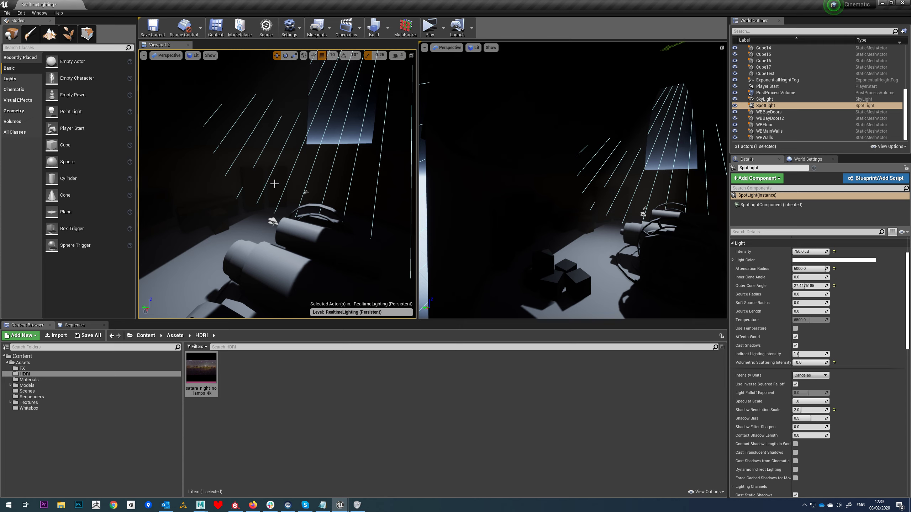
right_click_drag(274, 183, 348, 182)
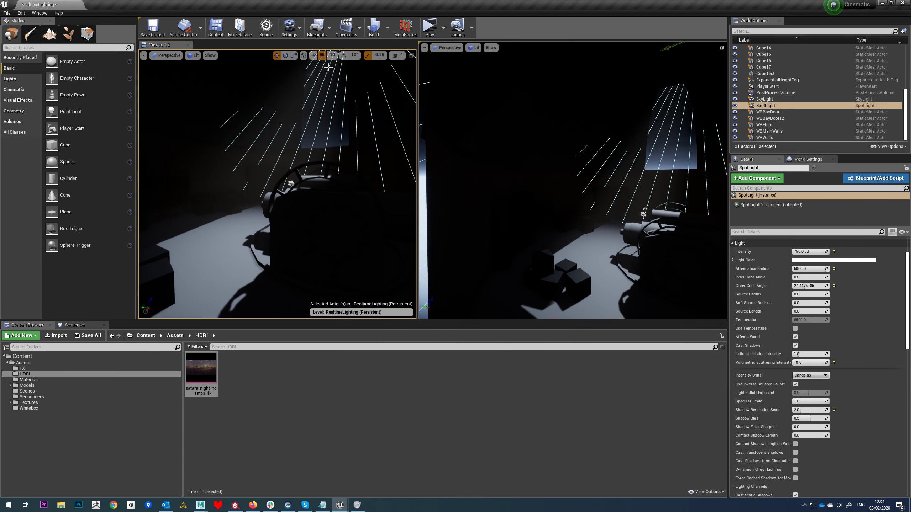
right_click_drag(354, 137, 385, 87)
left_click(813, 261)
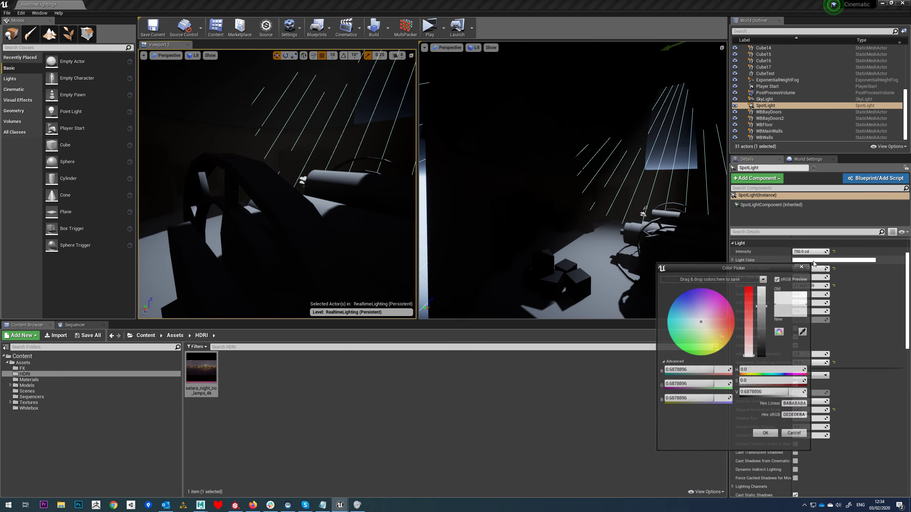
left_click(692, 317)
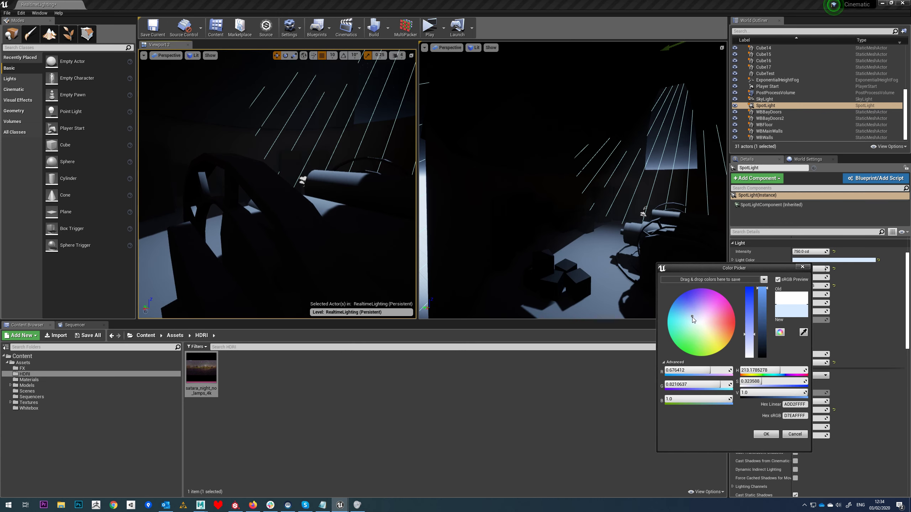
mouse_move(304, 220)
right_mouse_down()
mouse_move(285, 215)
mouse_move(304, 208)
right_mouse_up()
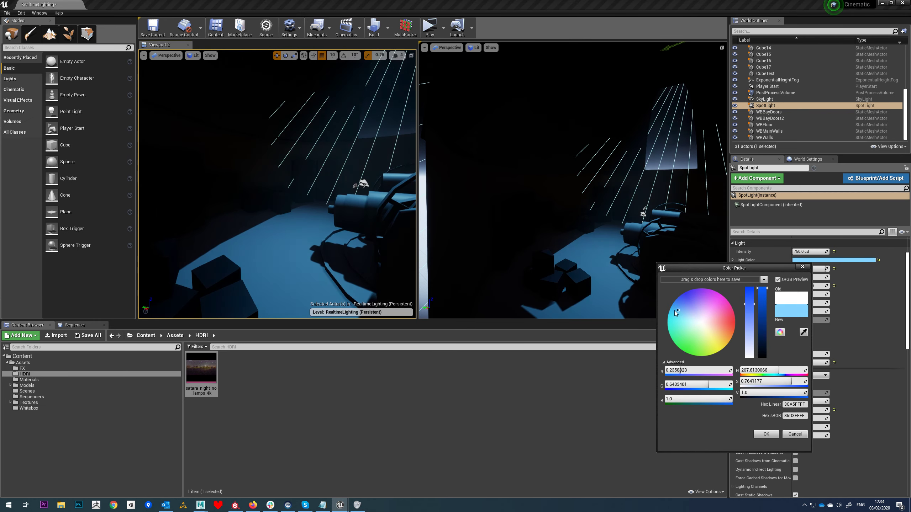
left_click(685, 318)
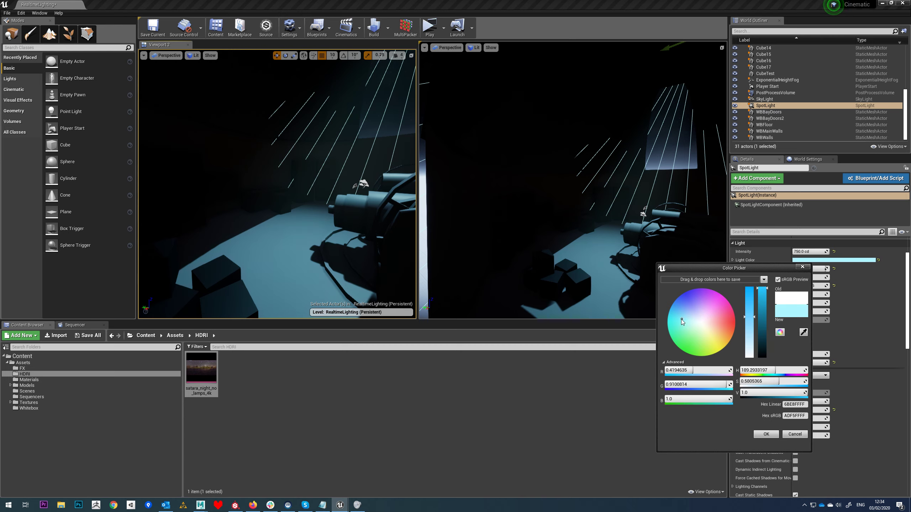
left_click_drag(684, 321, 684, 318)
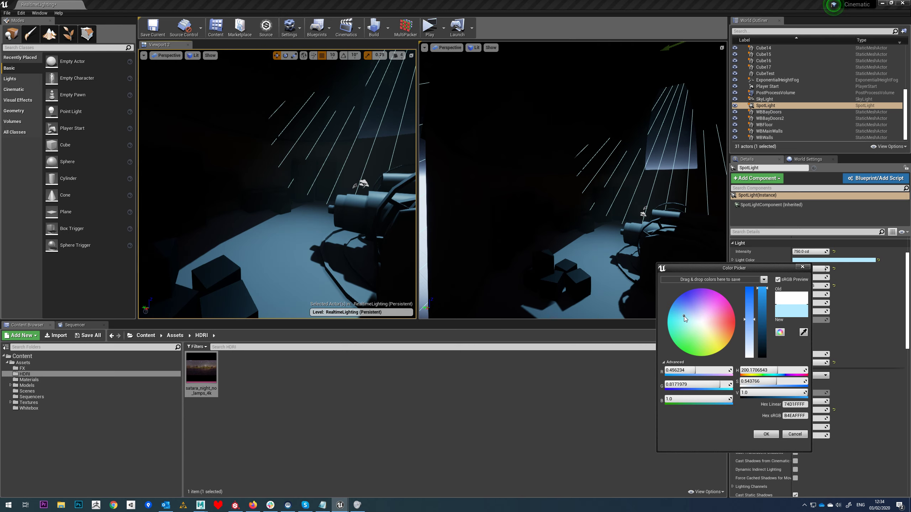
left_click(767, 434)
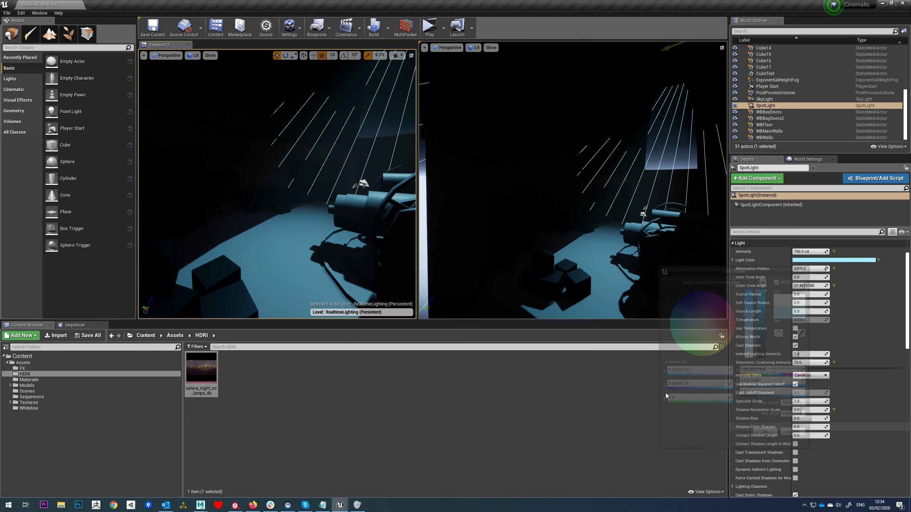
- Lower the saturation of the spot light's color to about 0.49
left_click(813, 260)
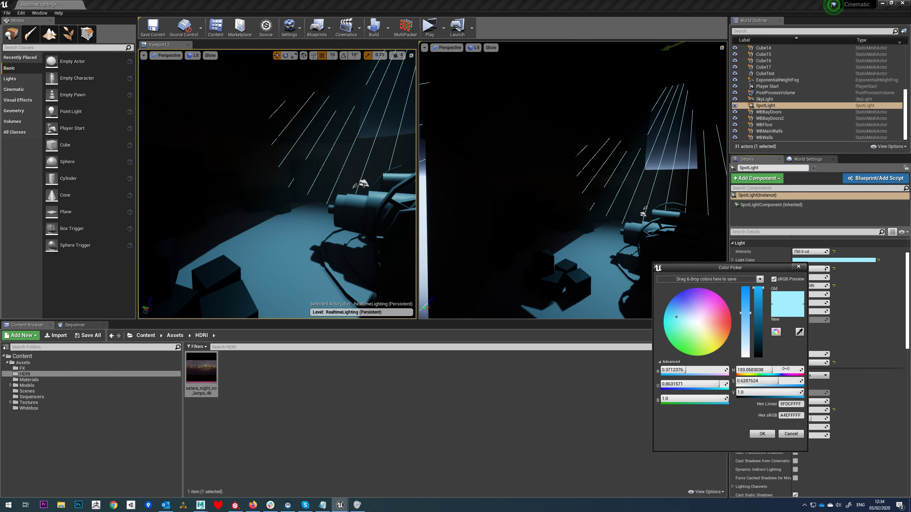
left_click_drag(745, 314, 744, 323)
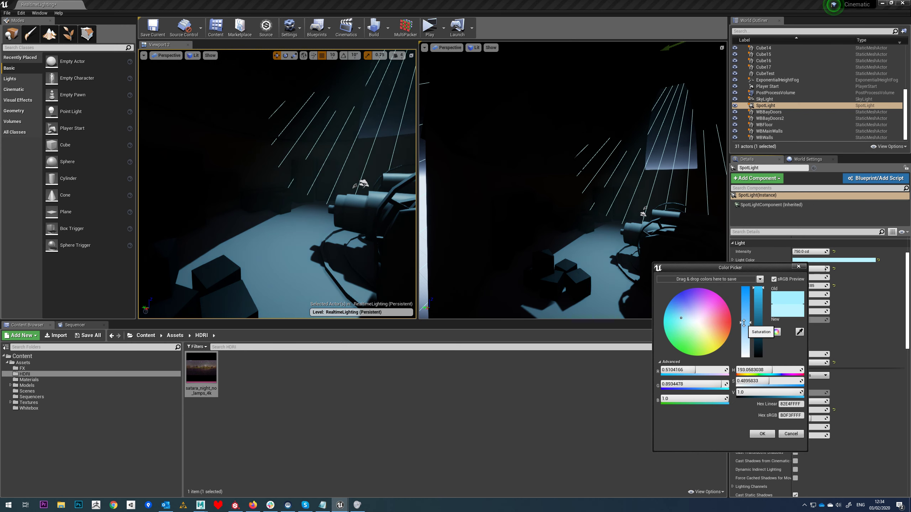
left_click(759, 434)
- Examine the room, pipes, boxes and window beam under the blue-tinted spot light from several angles
key("d")
right_click_drag(330, 216, 291, 221)
key("s")
scroll(285, 215, "up", 6)
key("d")
key("w")
scroll(297, 219, "down", 4)
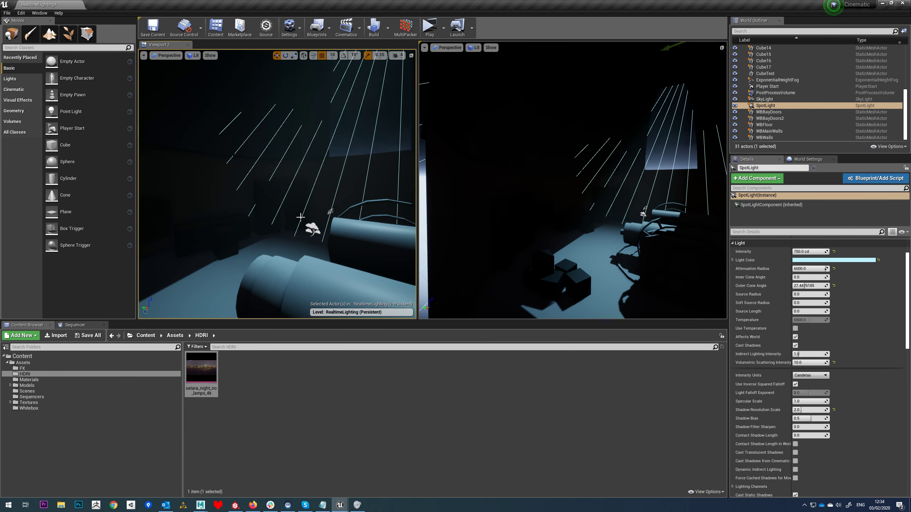
scroll(300, 217, "up", 6)
scroll(303, 216, "down", 5)
scroll(313, 210, "down", 5)
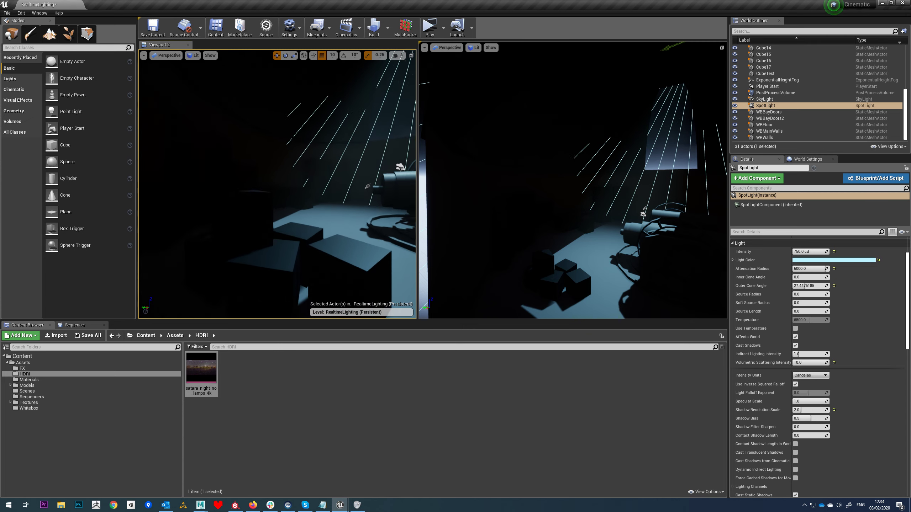
scroll(313, 206, "up", 5)
scroll(312, 205, "up", 4)
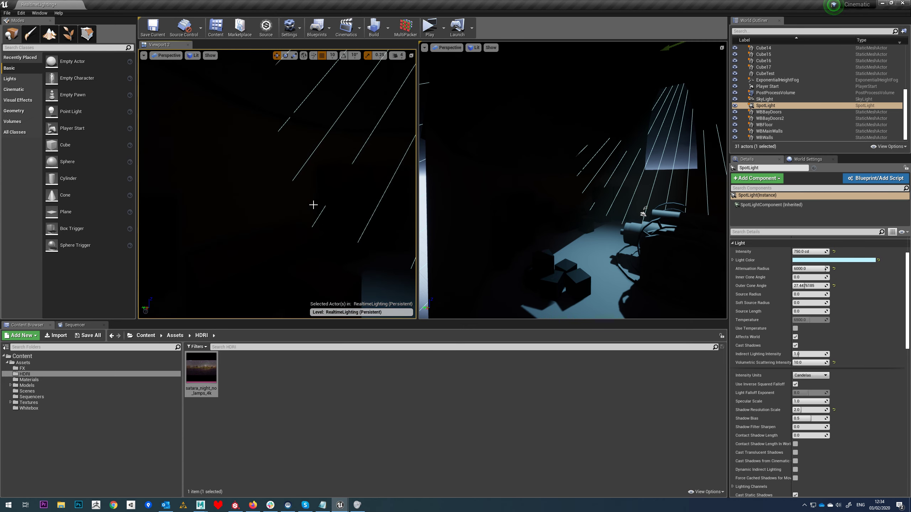
right_click_drag(346, 209, 373, 216)
scroll(309, 201, "down", 4)
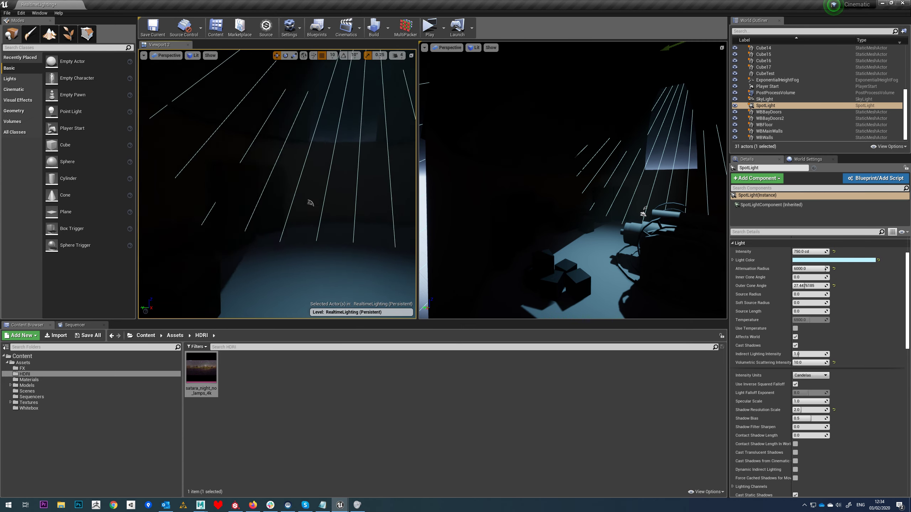
scroll(317, 200, "up", 2)
right_click_drag(318, 200, 292, 162)
scroll(321, 201, "up", 4)
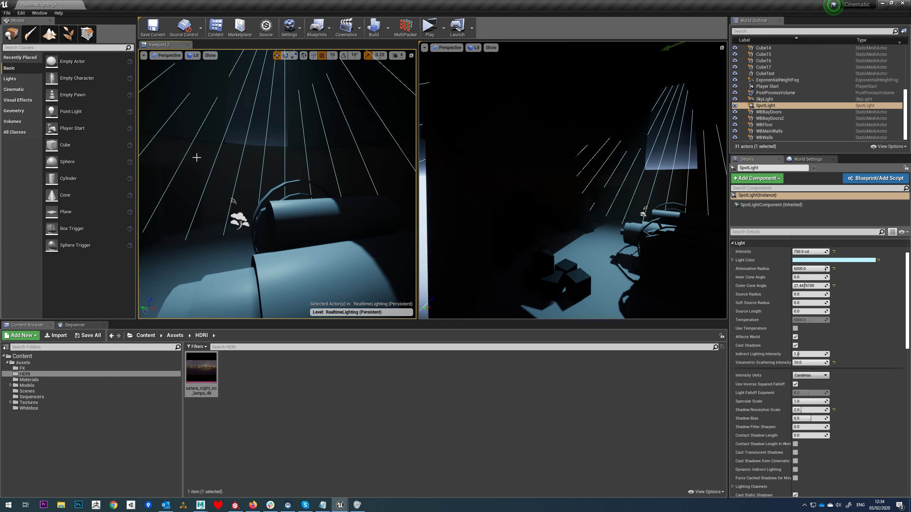
right_click_drag(216, 151, 182, 150)
right_click_drag(259, 135, 321, 206)
key("s")
scroll(324, 216, "down", 4)
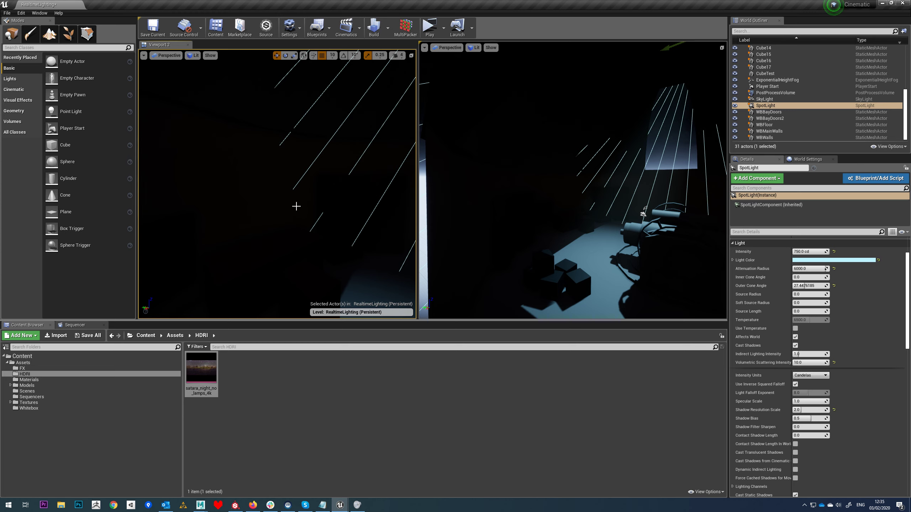
- Place a point light just above the desk against the room's far wall
right_click_drag(245, 204, 259, 214)
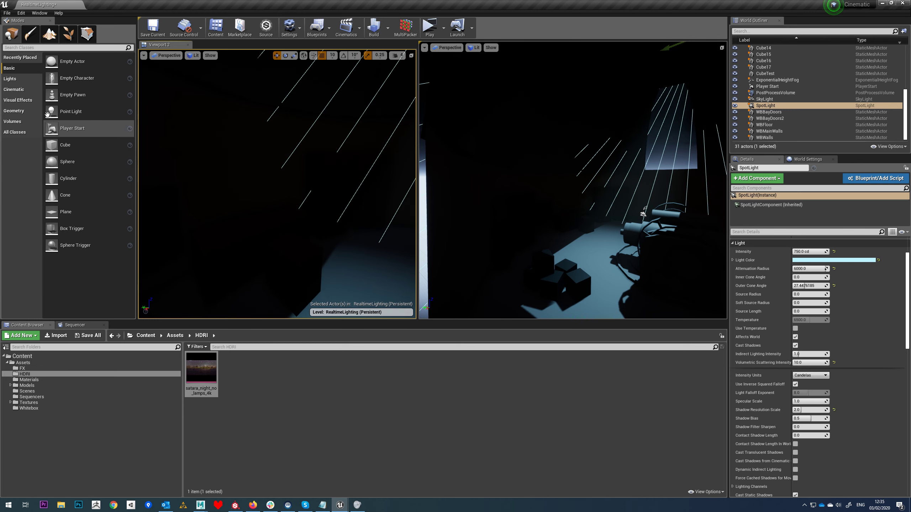
left_click(11, 79)
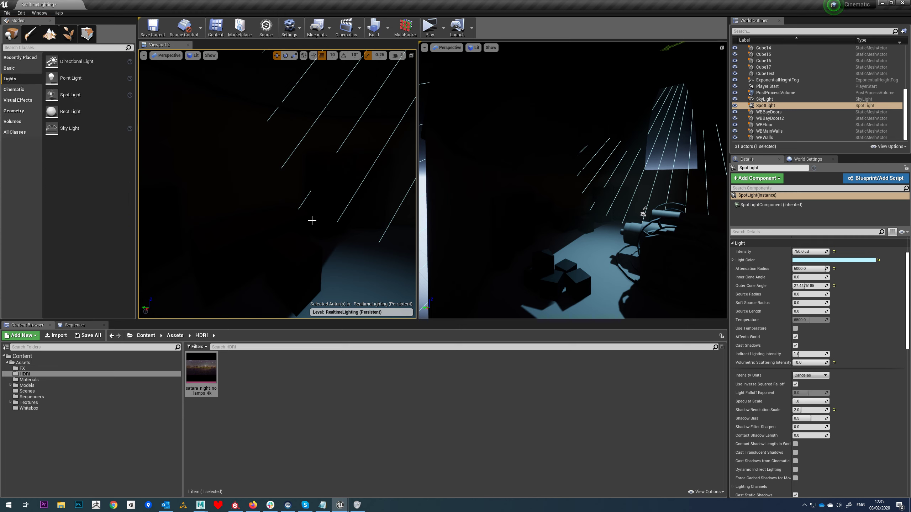
right_click_drag(288, 199, 294, 185)
mouse_move(281, 138)
right_mouse_down()
mouse_move(405, 143)
mouse_move(282, 140)
right_mouse_up()
mouse_move(302, 189)
right_mouse_down()
mouse_move(234, 187)
mouse_move(305, 212)
mouse_move(347, 203)
mouse_move(308, 184)
right_mouse_up()
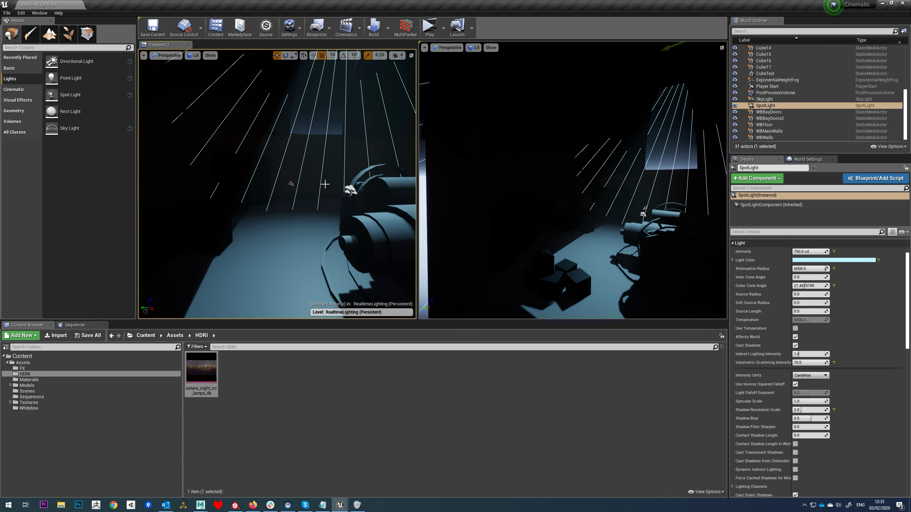
right_click_drag(324, 184, 306, 180)
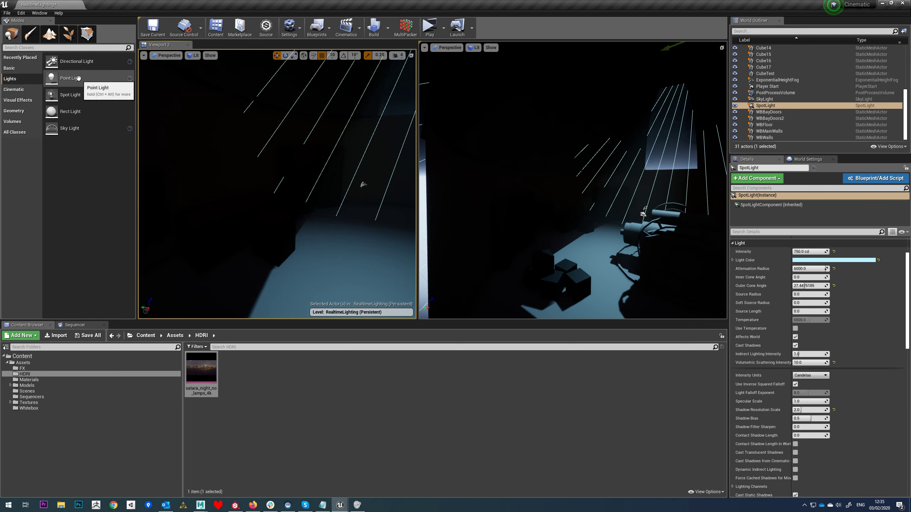
left_click_drag(70, 78, 258, 177)
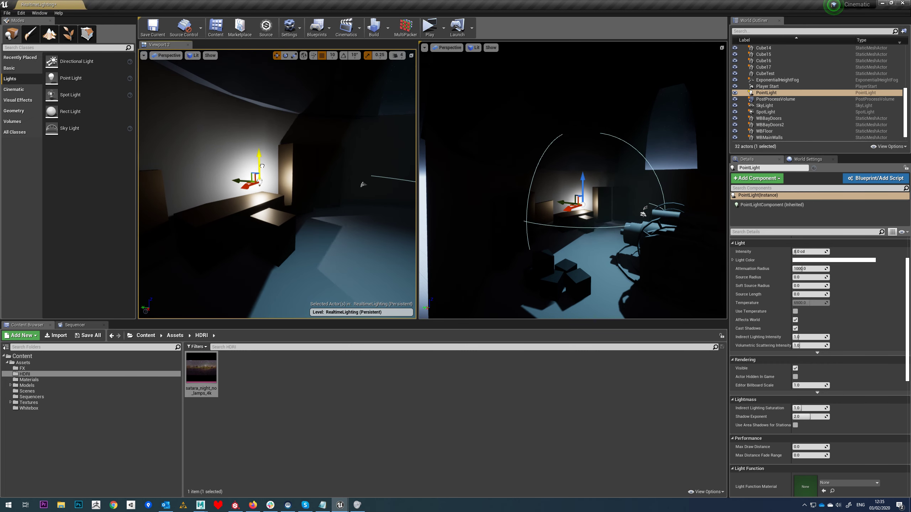
right_click_drag(222, 181, 228, 181)
left_click_drag(223, 176, 229, 175)
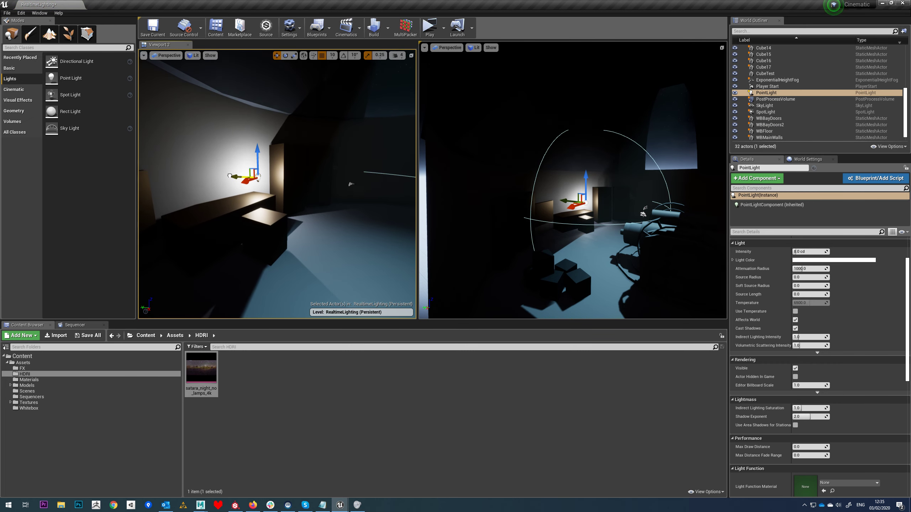
- Set the desk point light's Attenuation Radius to 500 and its mobility to Movable
left_click(813, 252)
left_click(809, 269)
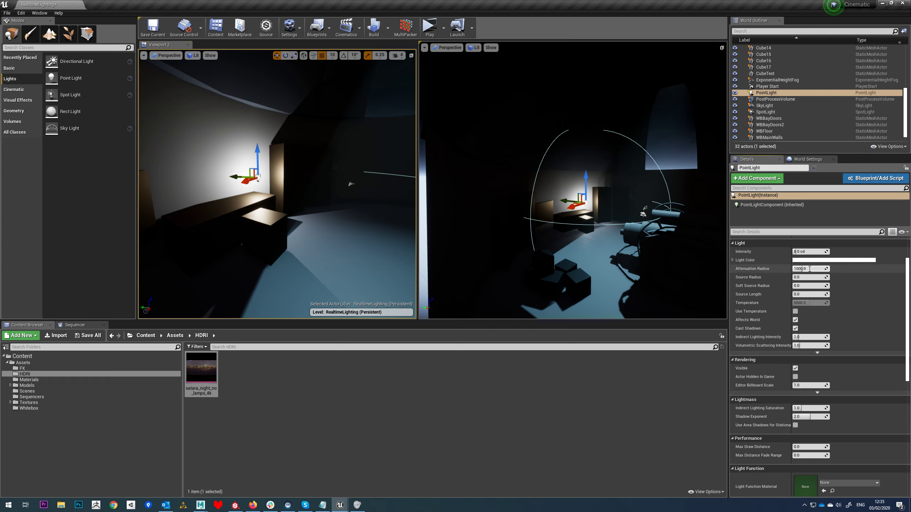
type("500")
key("Return")
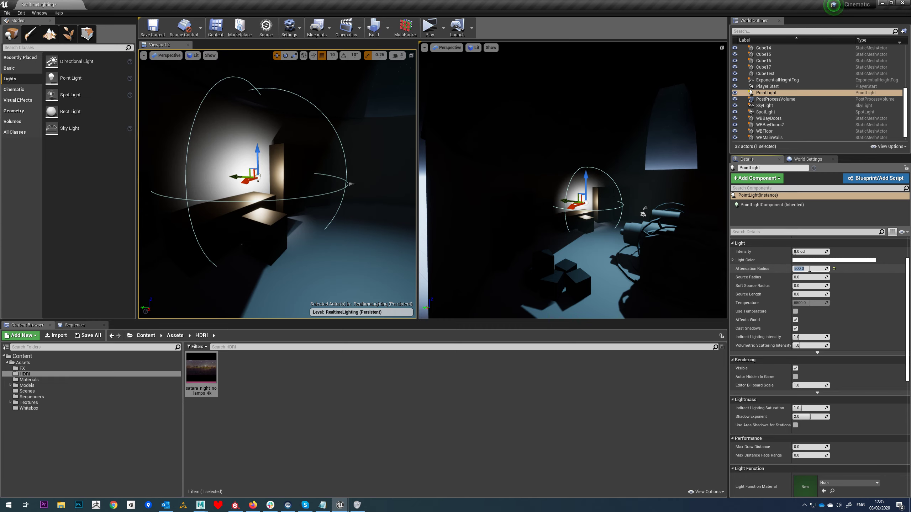
mouse_move(291, 162)
right_mouse_down()
mouse_move(267, 181)
mouse_move(291, 162)
right_mouse_up()
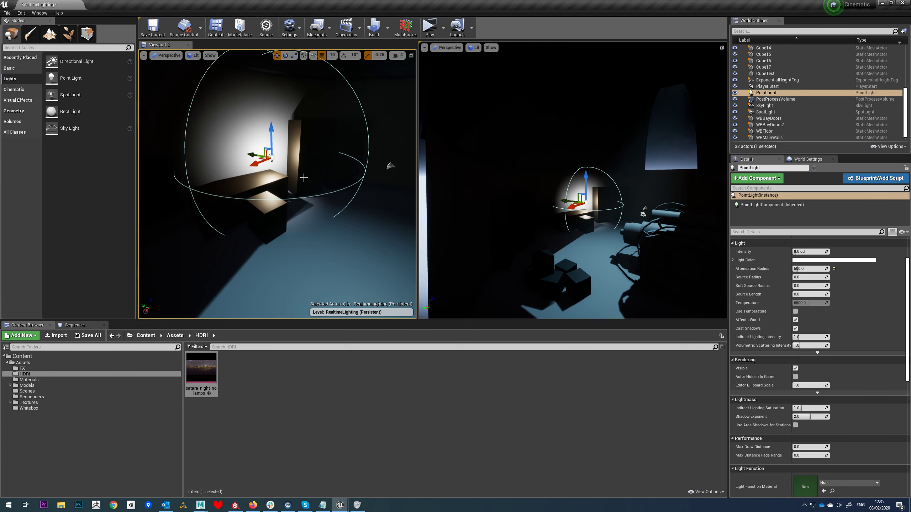
scroll(893, 276, "up", 3)
left_click(873, 275)
scroll(279, 154, "up", 5)
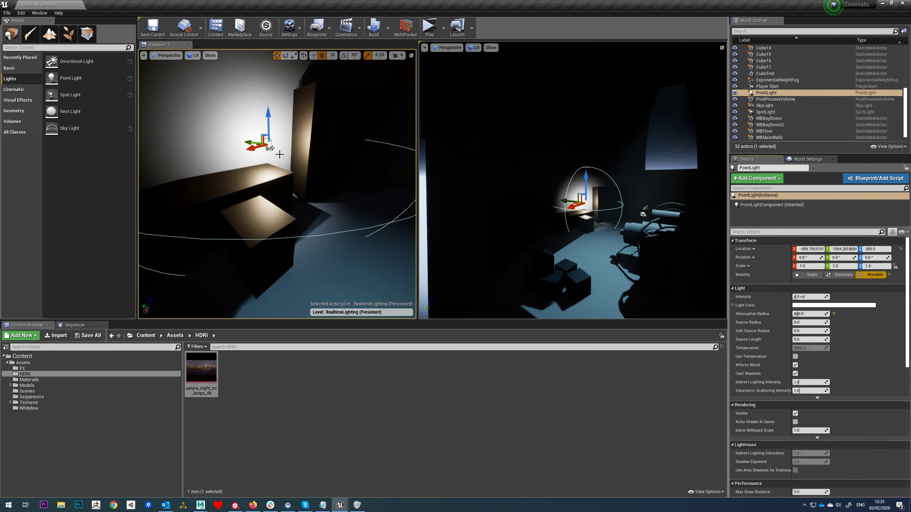
- Try an Attenuation Radius of 1000 on the desk point light and compare how far it reaches
scroll(270, 144, "down", 3)
right_click_drag(326, 162, 316, 152)
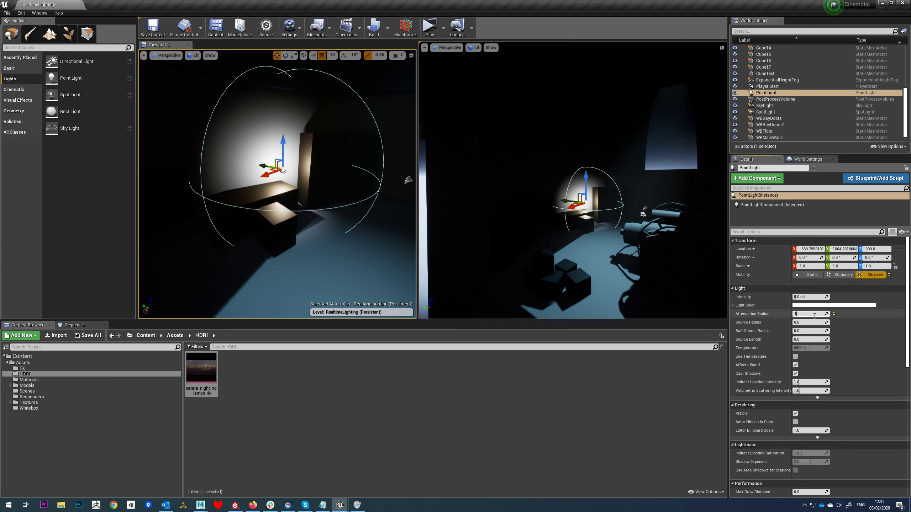
key("Return")
right_click_drag(366, 219, 272, 215)
key("f")
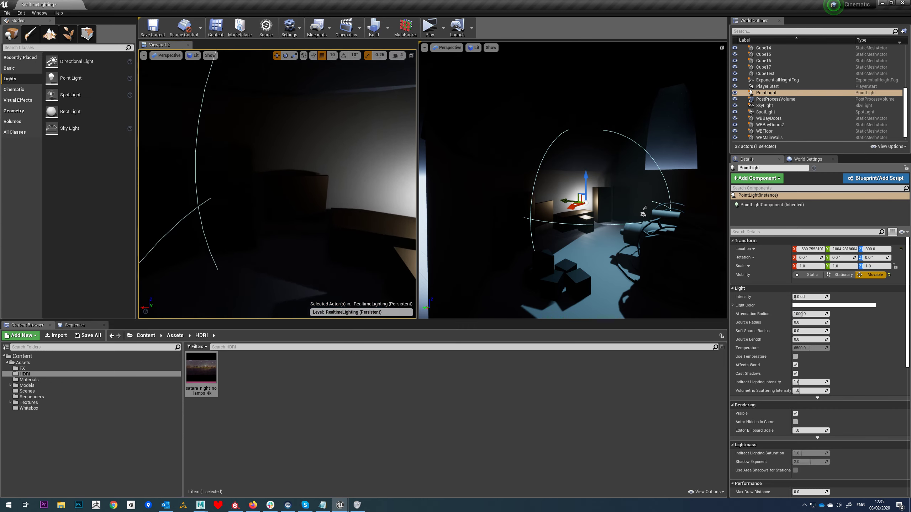
- Set the desk point light's Attenuation Radius back to 500 and check its falloff around the desk
left_click(816, 314)
type("50")
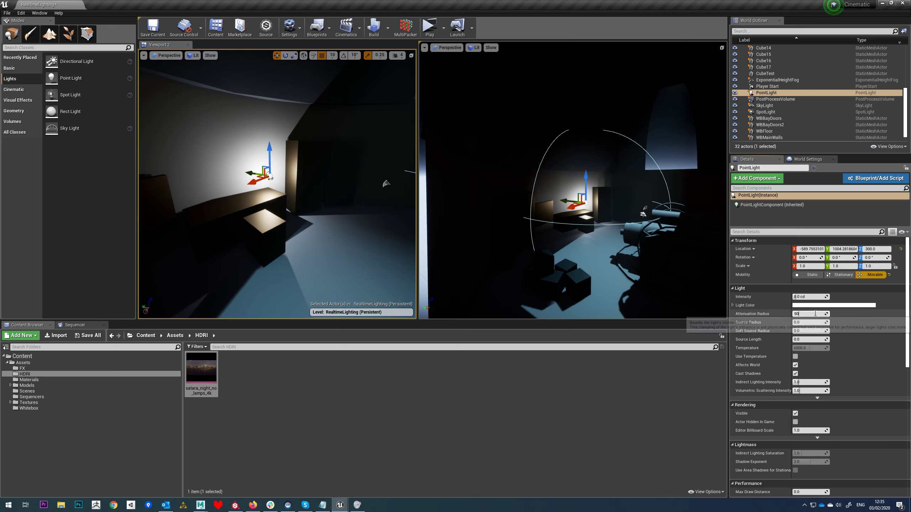
type("0")
key("Return")
right_click_drag(277, 201, 251, 201)
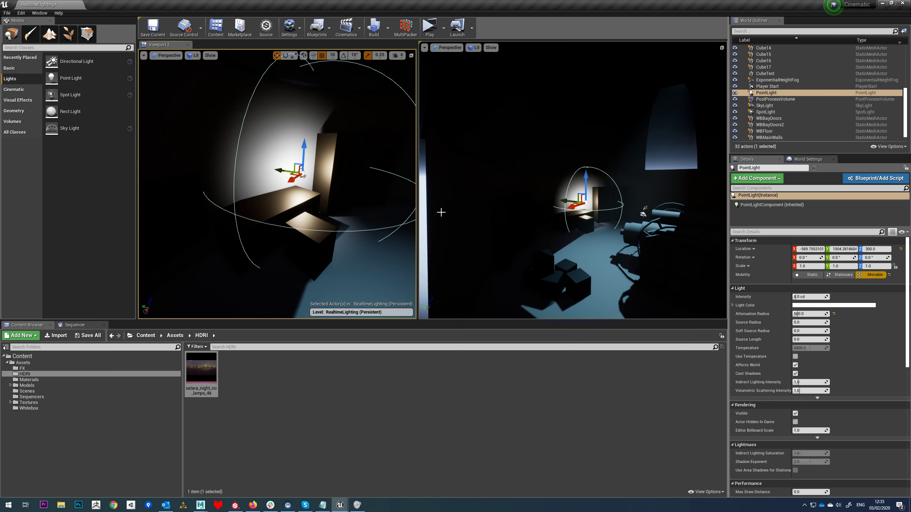
right_click_drag(380, 163, 405, 160)
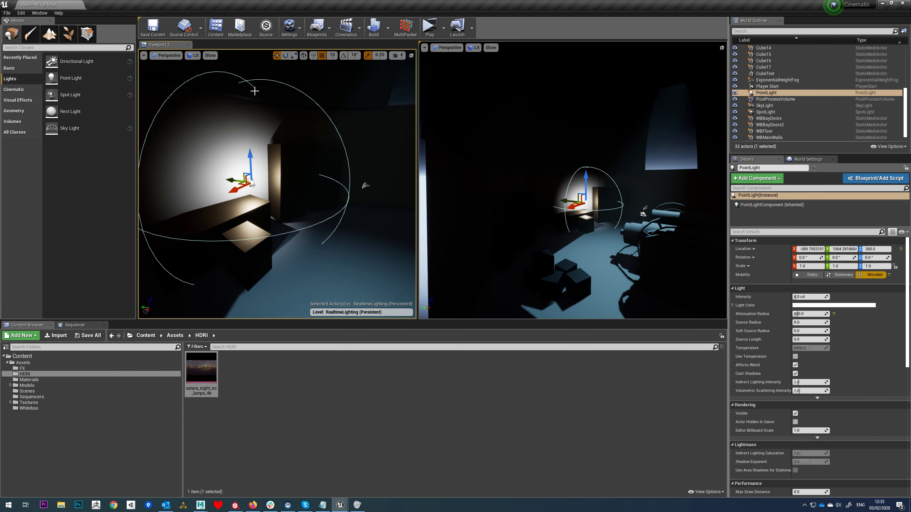
right_click_drag(245, 218, 226, 216)
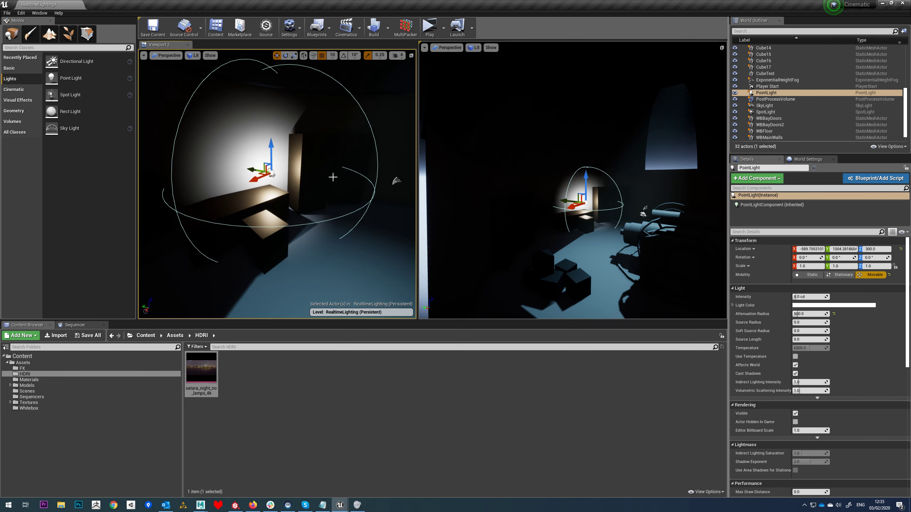
- Tint the desk point light's Light Color warm orange, with a hue of about 18 and a saturation of about 0.63
left_click(834, 305)
left_click(707, 376)
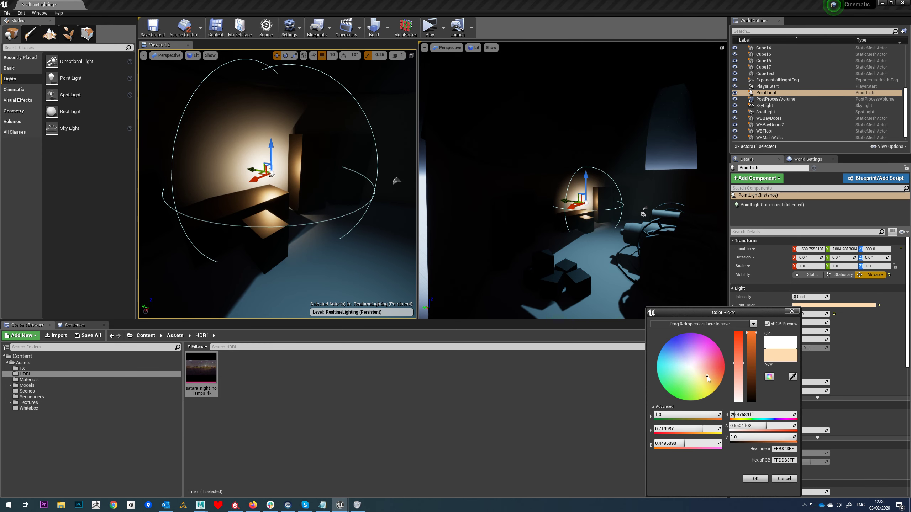
mouse_move(708, 376)
left_mouse_down()
mouse_move(715, 364)
mouse_move(711, 374)
left_mouse_up()
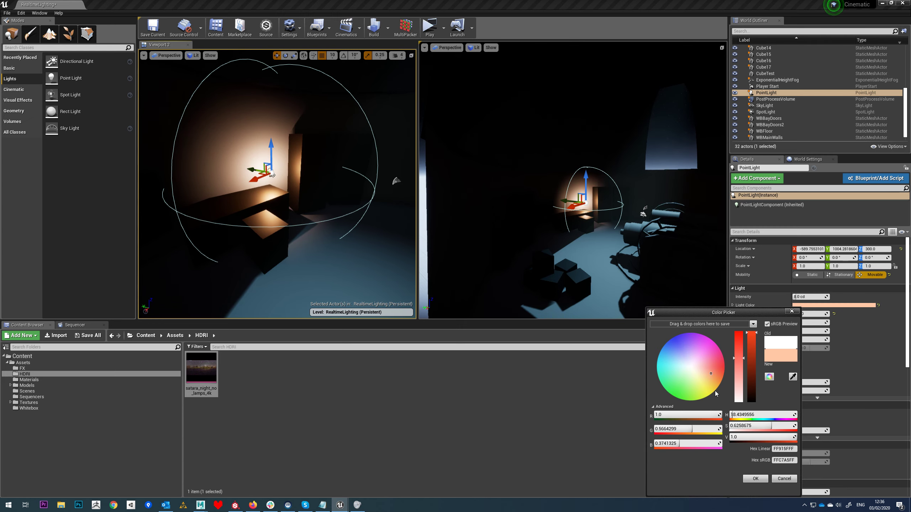
left_click(755, 478)
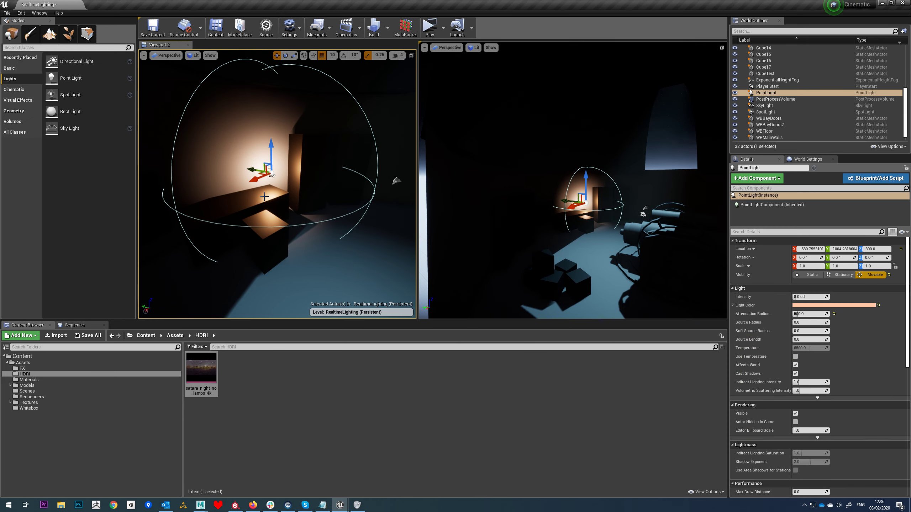
scroll(273, 200, "up", 3)
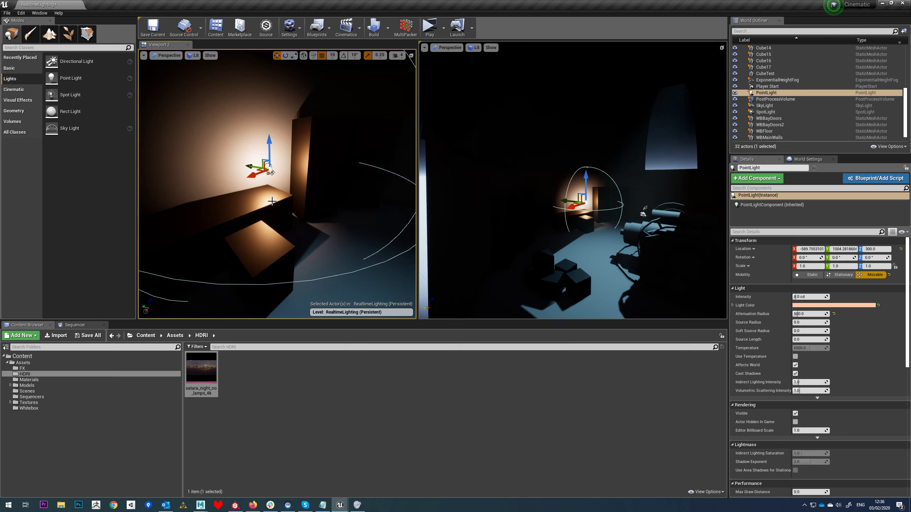
scroll(289, 203, "down", 5)
right_click_drag(305, 198, 301, 200)
scroll(305, 197, "up", 2)
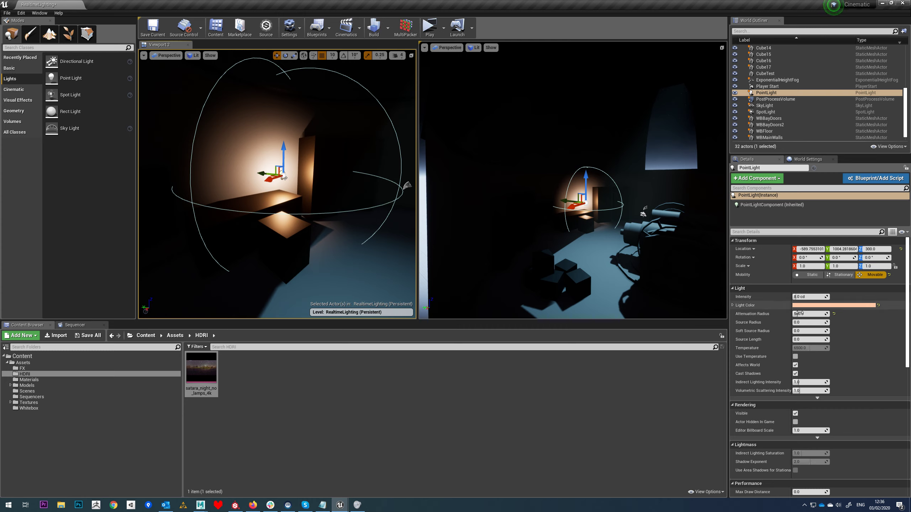
- Compare the desk point light at 20 cd and 8 cd, and settle its Intensity at 4 cd
type("20")
key("Return")
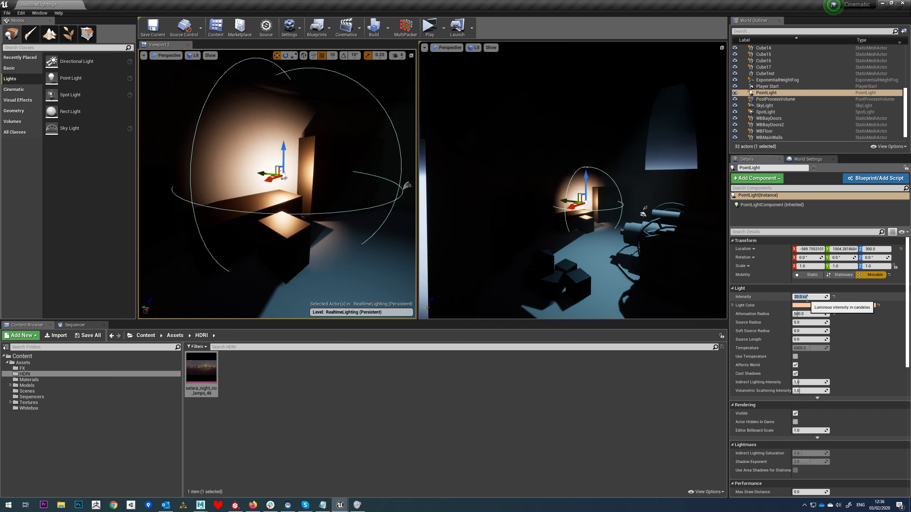
type("8")
key("Return")
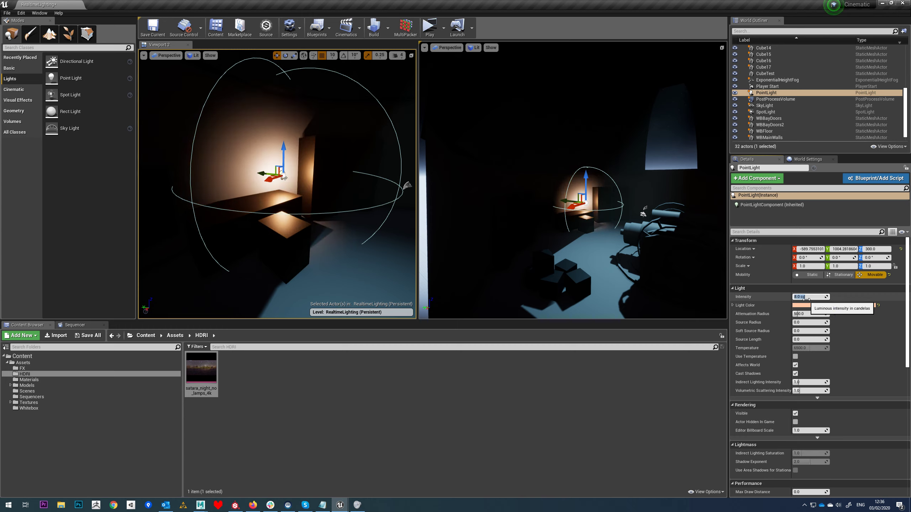
key("Return")
- Place a new spot light low over the dark floor area in front of the desk, near the boxes
right_click_drag(283, 162, 319, 189)
right_click_drag(352, 133, 347, 164)
left_click(356, 134)
left_click(361, 156)
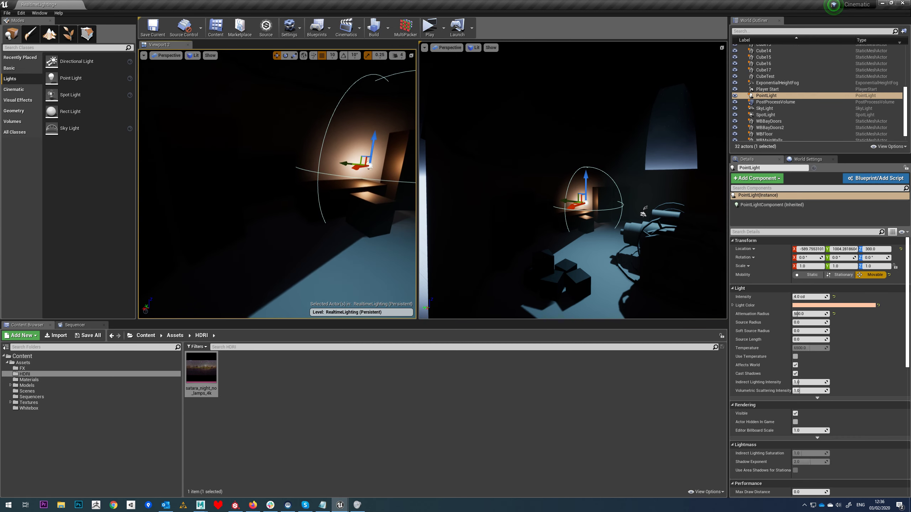
left_click_drag(94, 103, 247, 202)
- Rename the desk's point light to PointLightDESK
left_click(346, 169)
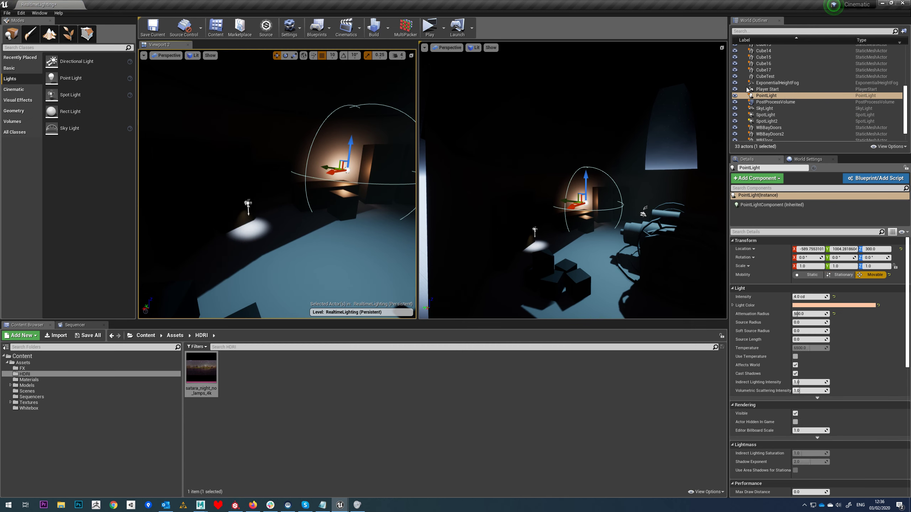
right_click(769, 96)
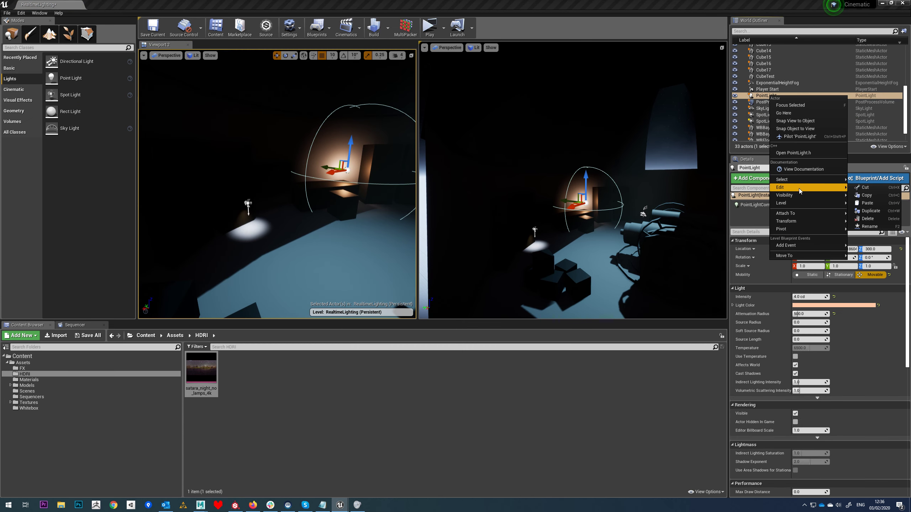
left_click(870, 227)
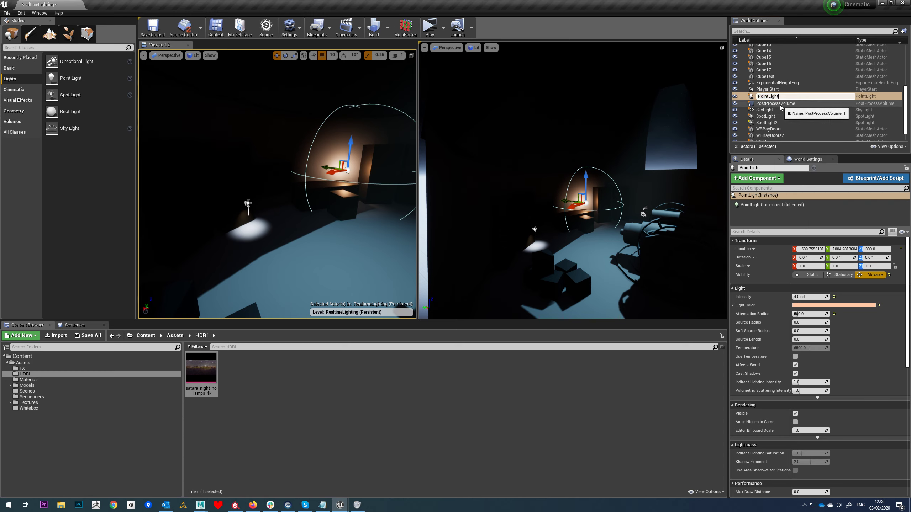
key("Return")
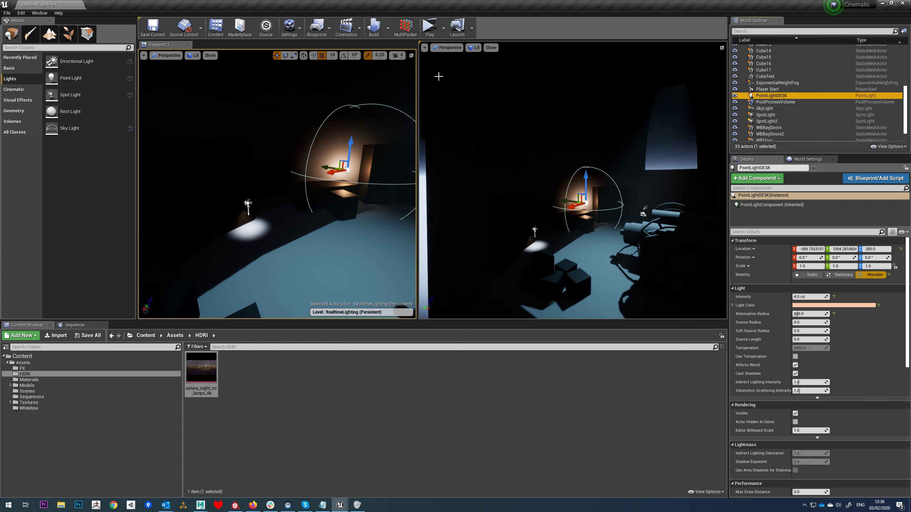
- Create a folder named Lighting under the RealtimeLighting level in the actor hierarchy
scroll(906, 101, "up", 6)
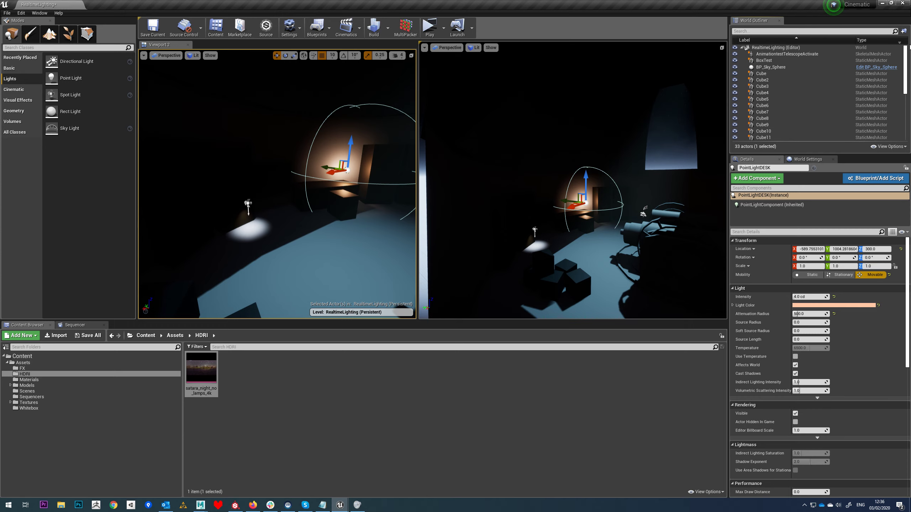
right_click(767, 48)
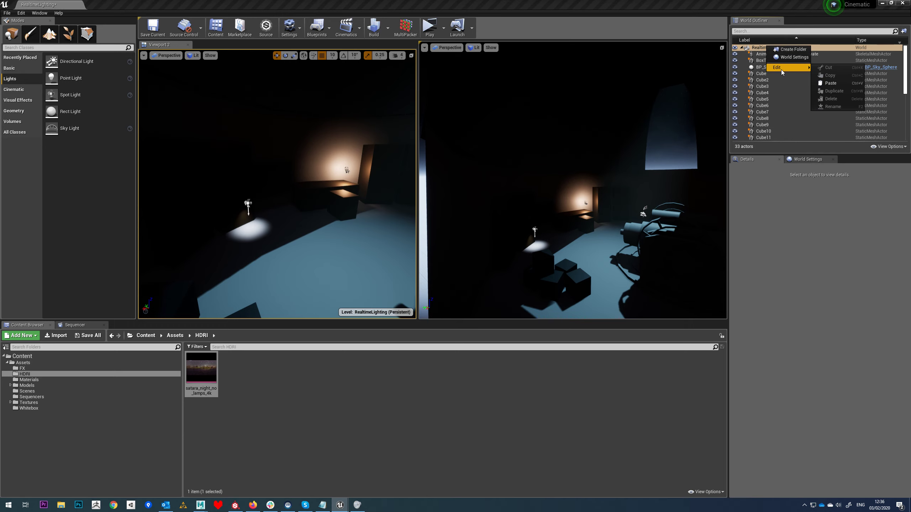
left_click(780, 80)
left_click(773, 47)
right_click(772, 47)
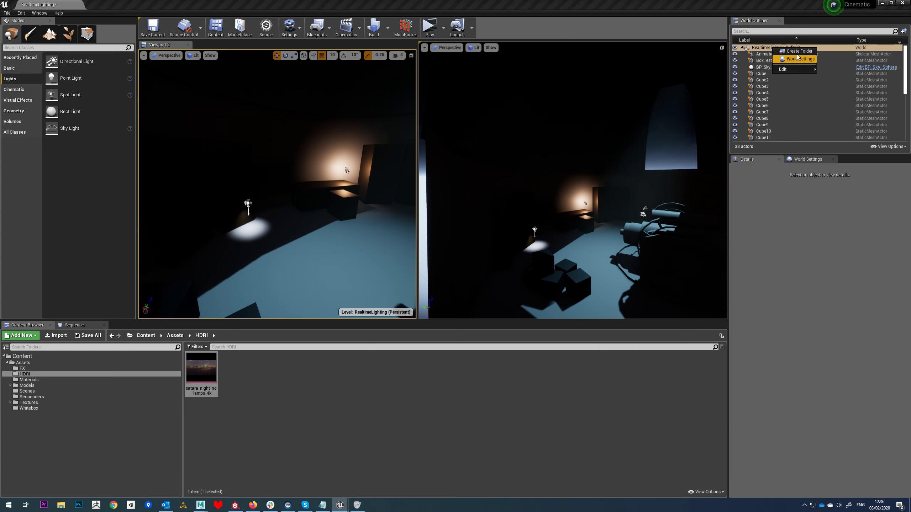
left_click(792, 53)
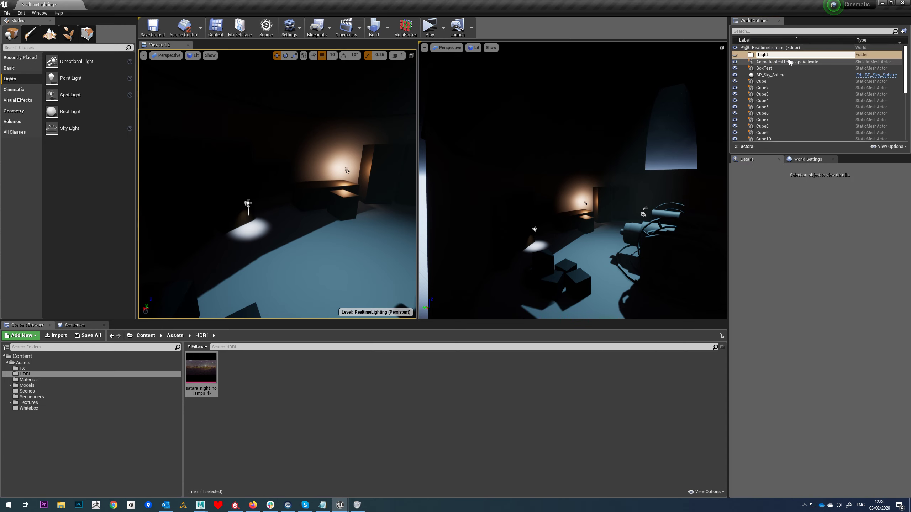
key("Return")
- Move BP_Sky_Sphere into the Lighting folder and enlarge the World Outliner to show all actors
left_click_drag(771, 73, 769, 55)
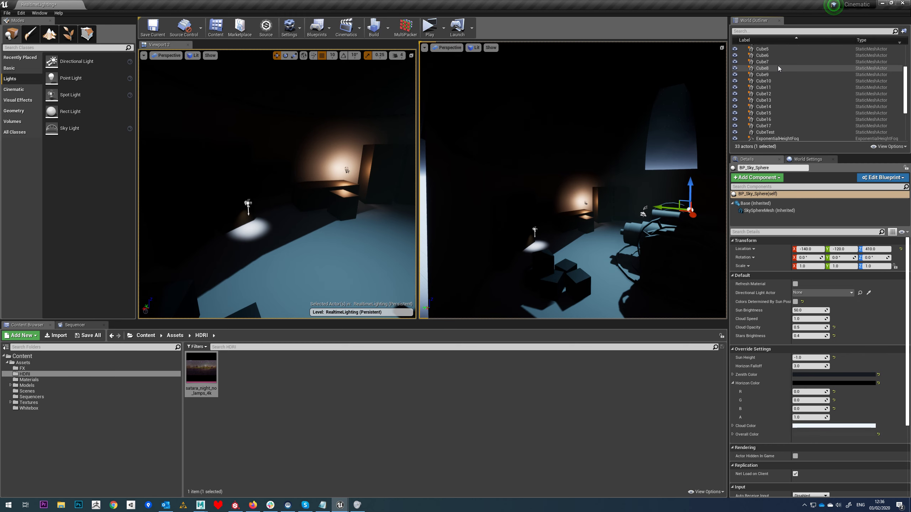
scroll(778, 66, "down", 5)
left_click_drag(807, 154, 784, 333)
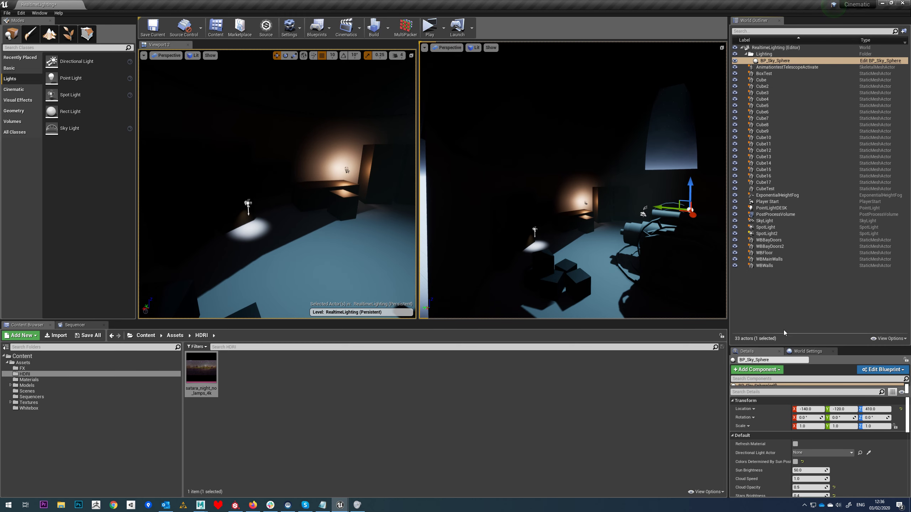
- Move SkyLight, SpotLight, SpotLight2, PostProcessVolume and ExponentialHeightFog together into the Lighting folder
left_click(781, 221)
left_click(775, 228, "ctrl")
left_click(773, 235, "ctrl")
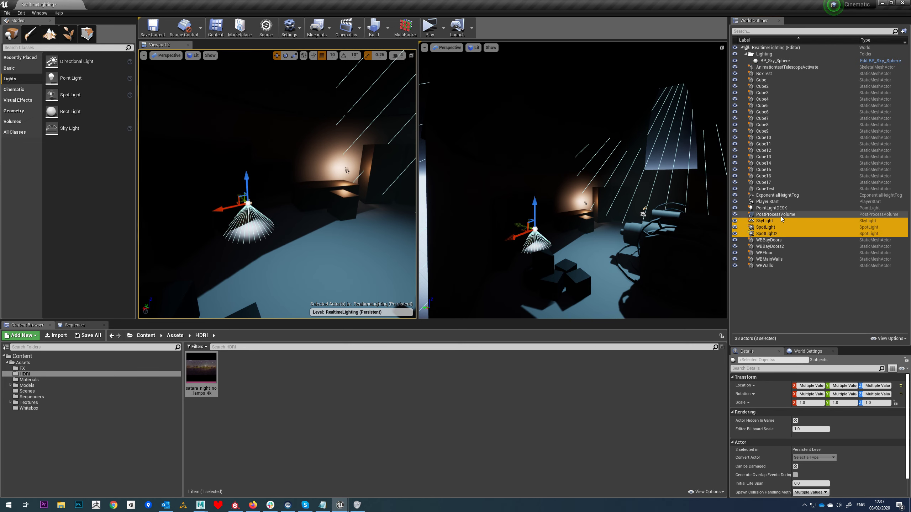
left_click(776, 215, "ctrl")
left_click(774, 195, "ctrl")
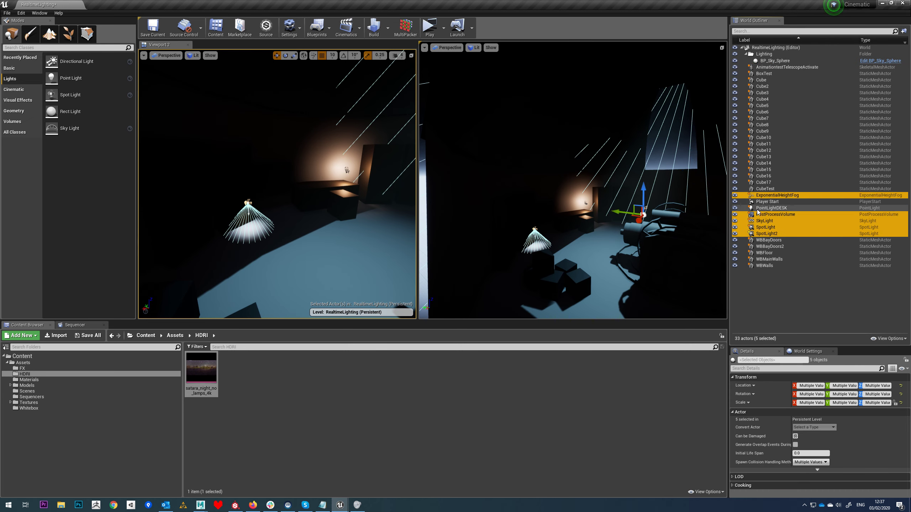
left_click_drag(778, 197, 763, 55)
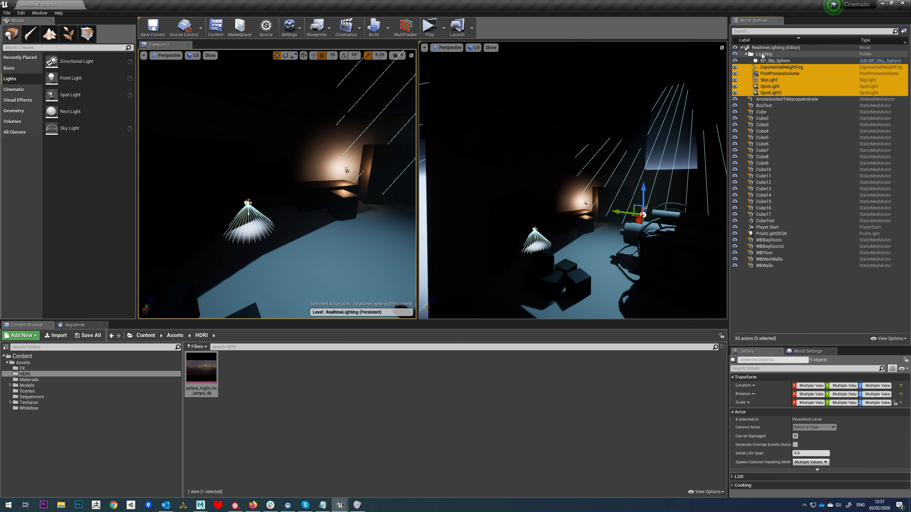
- Move PointLightDESK into the Lighting folder, then collapse and re-expand the folder
left_click(771, 233)
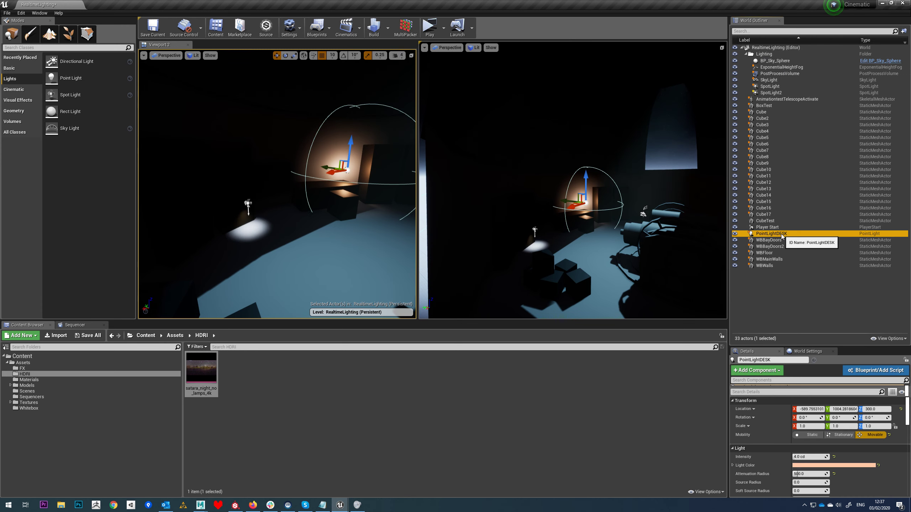
left_click_drag(768, 57, 760, 59)
left_click(745, 54)
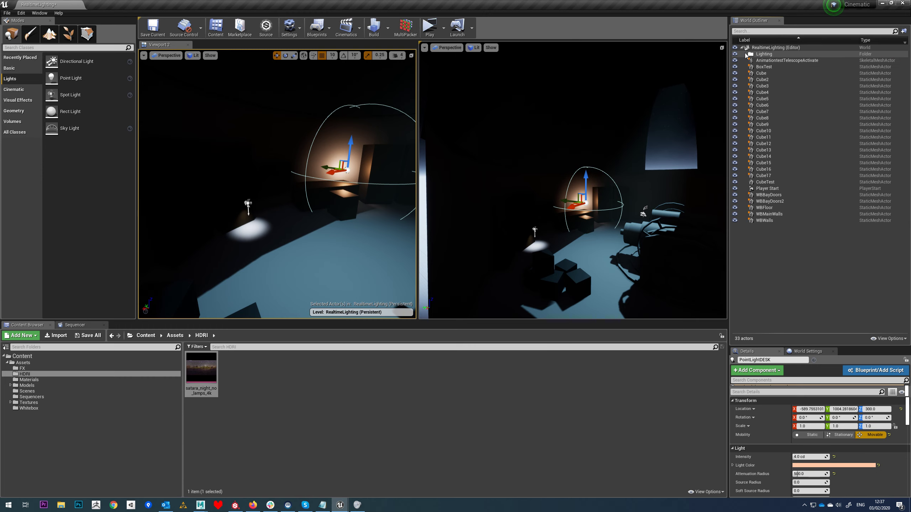
left_click(746, 55)
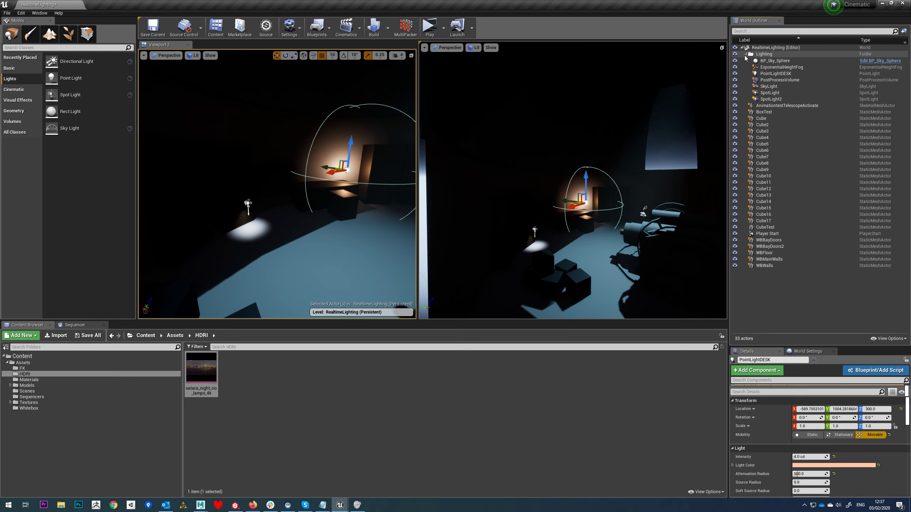
- Rotate SpotLight2 to point straight up by setting its pitch to 90°
mouse_move(323, 179)
right_mouse_down()
mouse_move(265, 199)
mouse_move(309, 174)
right_mouse_up()
scroll(252, 199, "up", 2)
left_click(244, 185)
key("e")
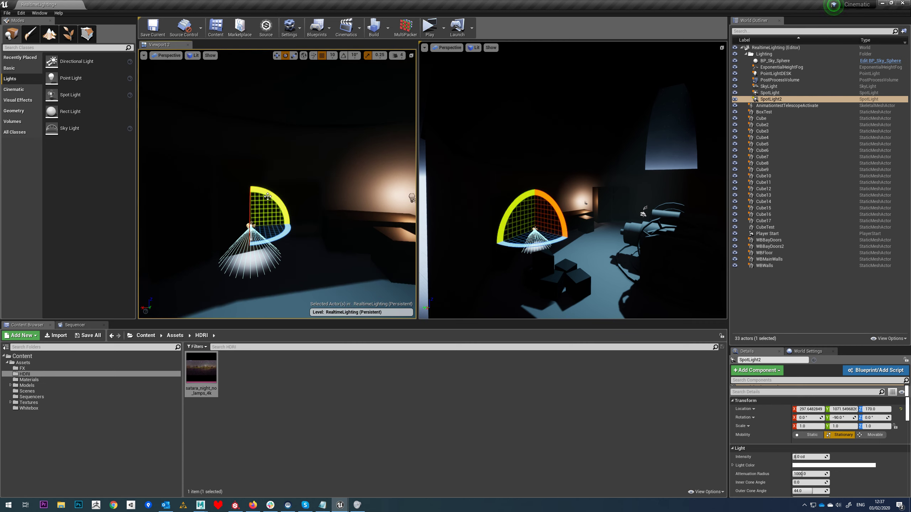
left_click_drag(268, 196, 262, 269)
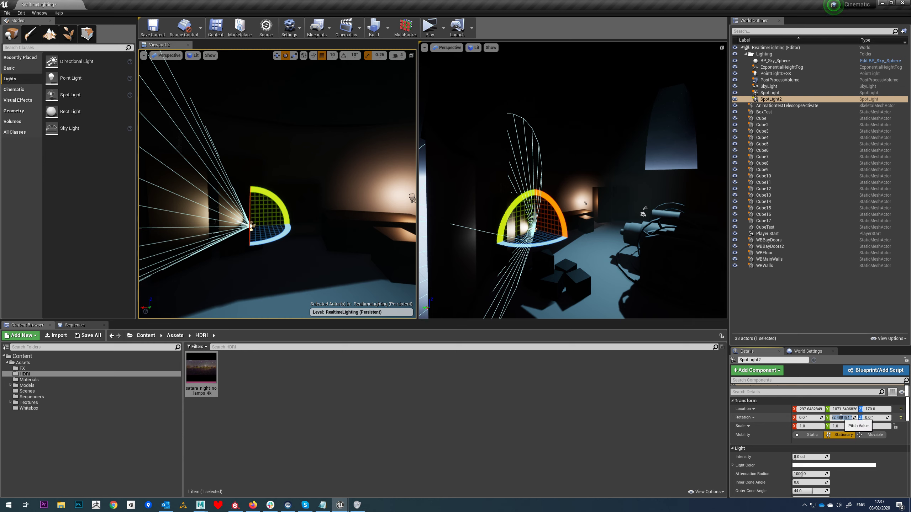
key("Return")
type("90")
key("Return")
- Move SpotLight2 up and across to the dark wall, to about X 998, Y 662, Z 520
key("w")
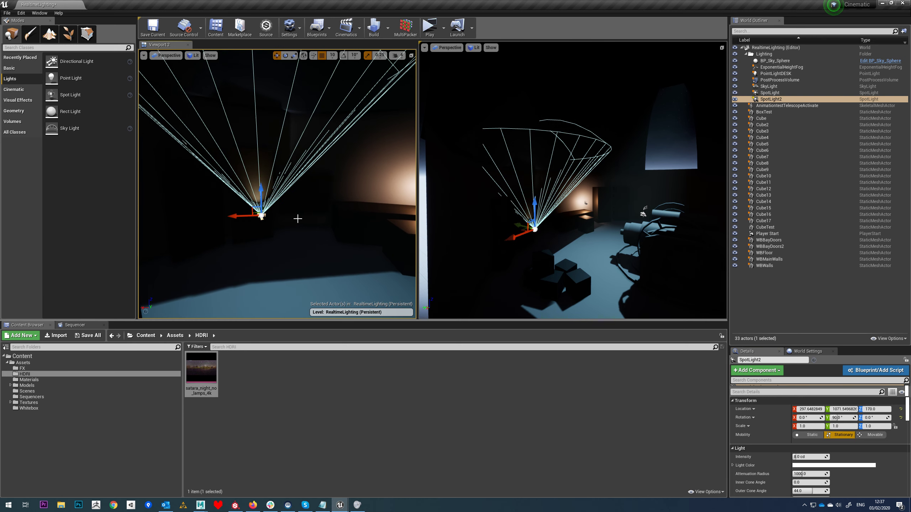
left_click_drag(242, 218, 189, 238)
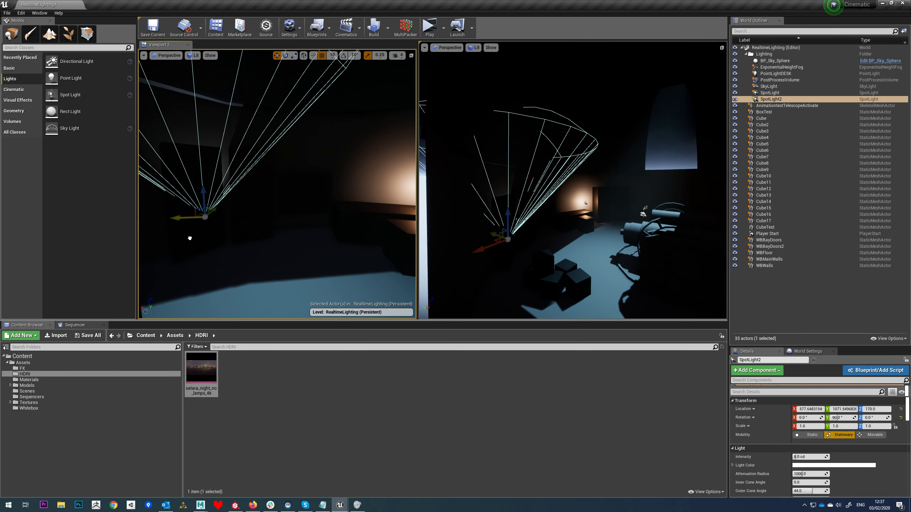
right_click_drag(248, 225, 183, 229)
left_click_drag(331, 213, 230, 126)
right_click_drag(221, 153, 208, 203)
left_click_drag(214, 207, 224, 209)
right_click_drag(229, 215, 356, 238)
right_click_drag(373, 204, 324, 164)
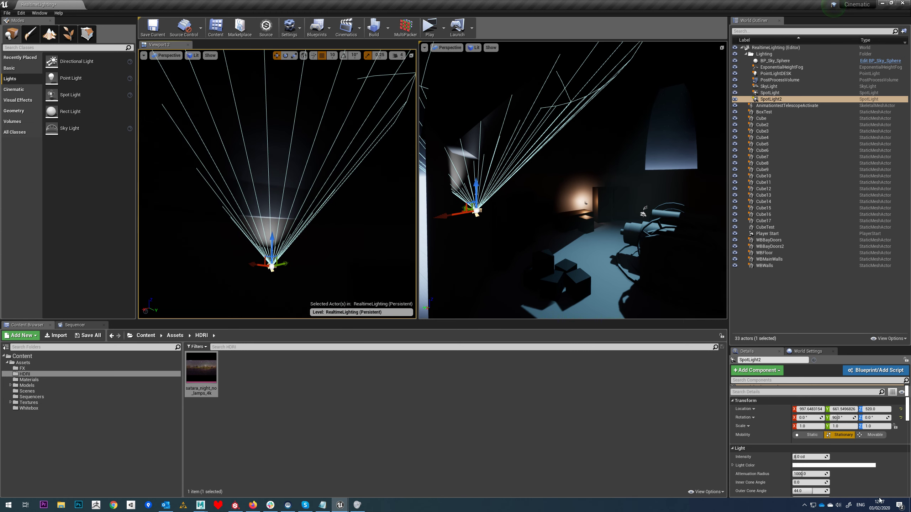
- Set SpotLight2's attenuation radius to 1500
left_click(807, 477)
type("1500")
key("Return")
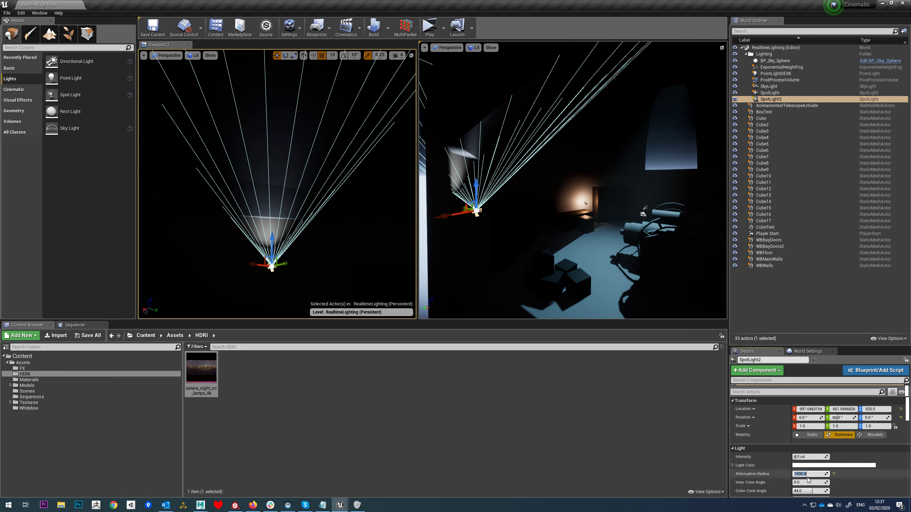
right_click_drag(404, 287, 363, 253)
scroll(831, 417, "down", 3)
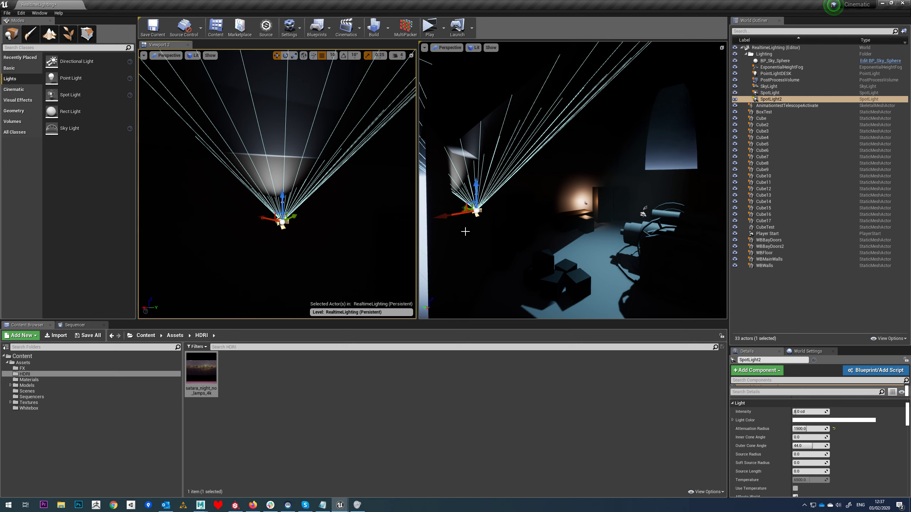
- Enlarge the Details area to show SpotLight2's light profile settings and open the IES_profiles texture folder
right_click_drag(589, 232, 563, 233)
scroll(873, 426, "down", 5)
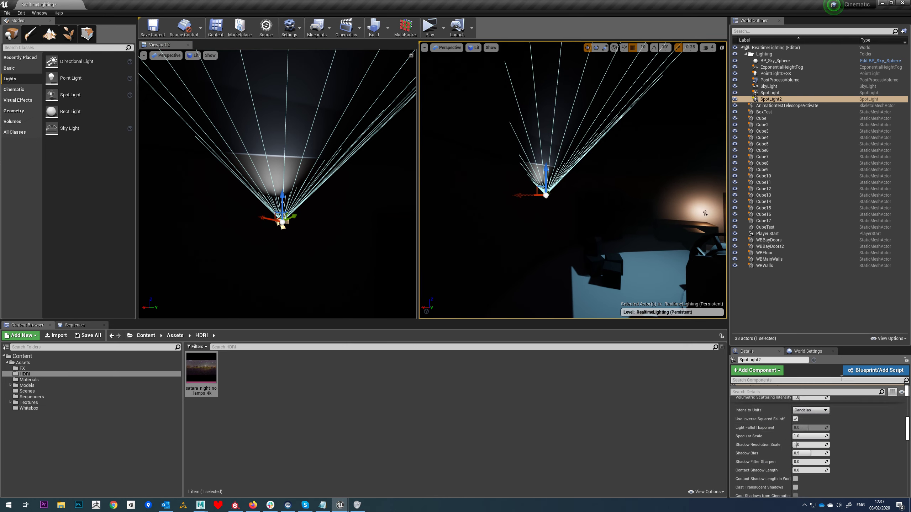
left_click_drag(838, 349, 832, 227)
scroll(822, 390, "down", 5)
scroll(823, 391, "down", 3)
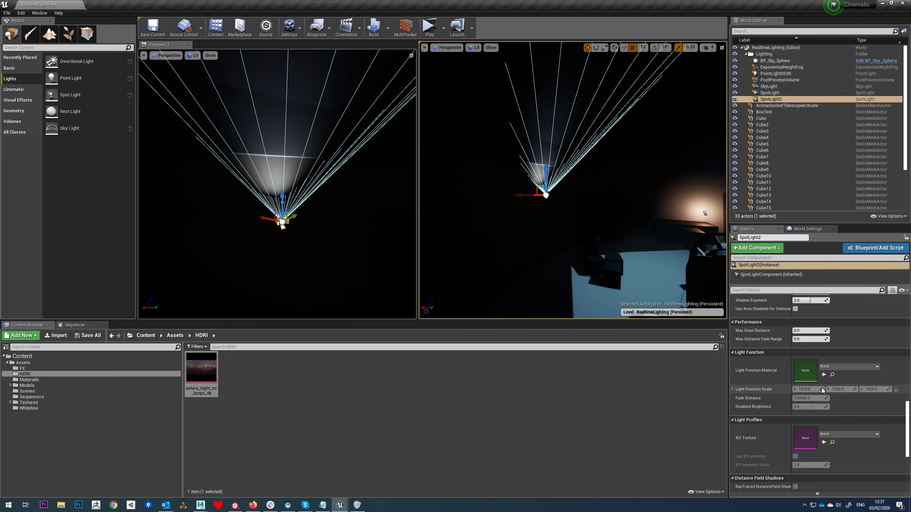
double_click(29, 403)
double_click(235, 367)
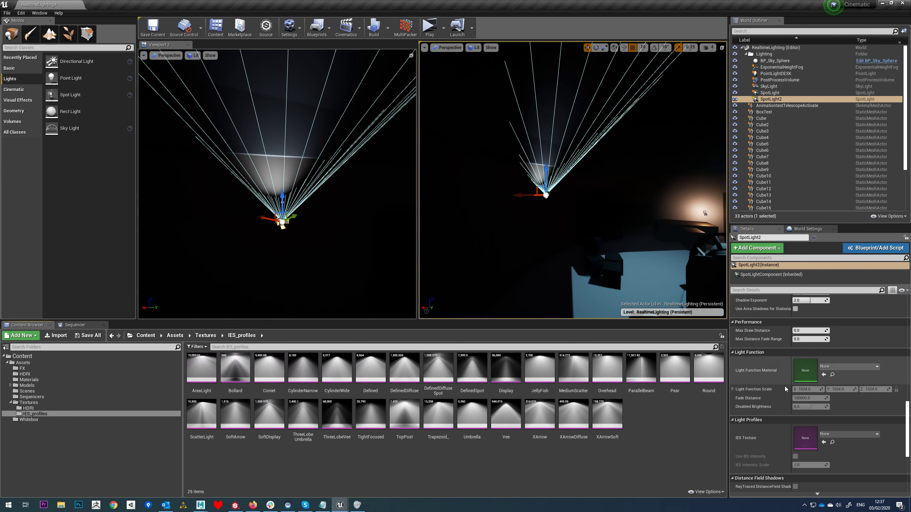
scroll(784, 386, "down", 3)
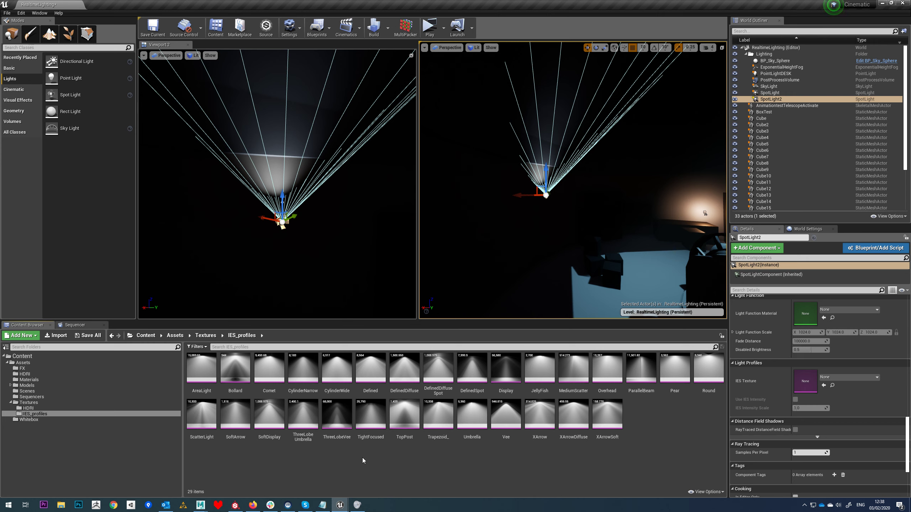
- Try the ThreeLobeUmbrella and Display profiles as SpotLight2's IES texture
left_click_drag(303, 416, 789, 388)
mouse_move(316, 177)
right_mouse_down()
mouse_move(290, 143)
mouse_move(315, 144)
mouse_move(330, 170)
right_mouse_up()
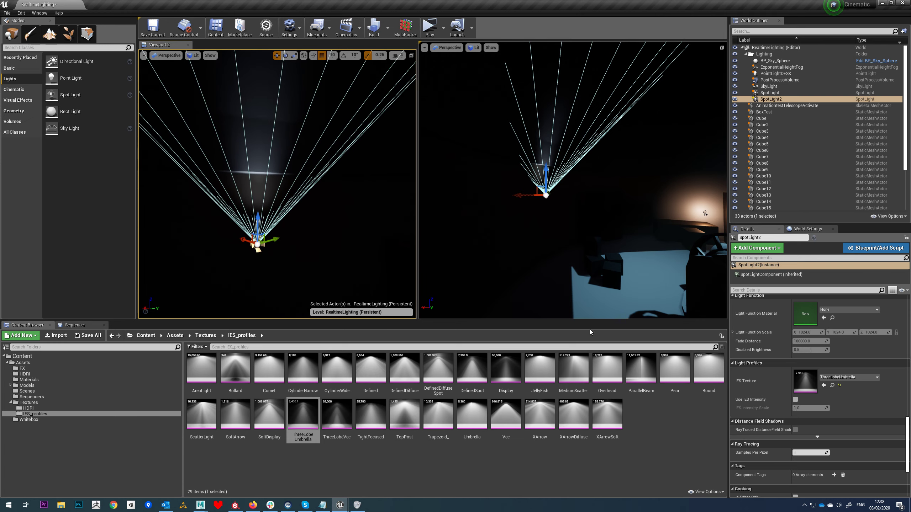
left_click_drag(506, 368, 805, 381)
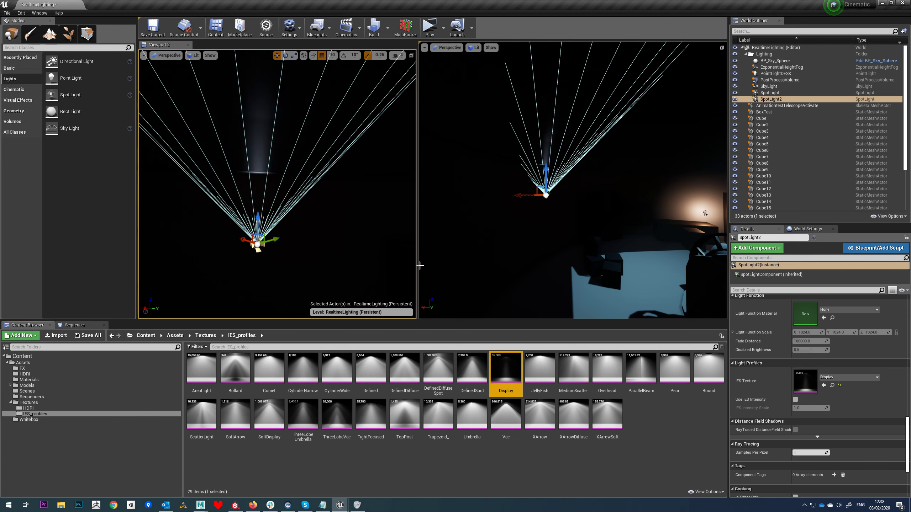
mouse_move(320, 211)
right_mouse_down()
mouse_move(335, 223)
mouse_move(325, 209)
mouse_move(319, 217)
right_mouse_up()
left_click_drag(268, 254, 268, 260)
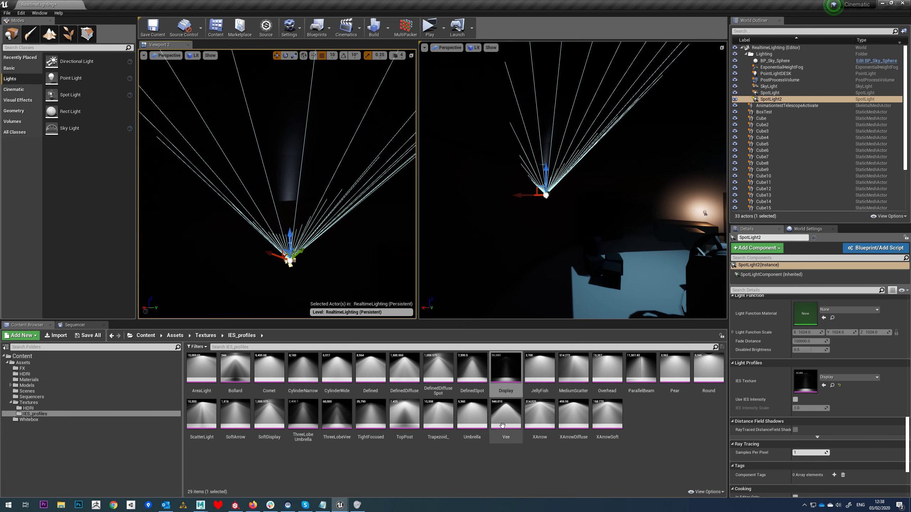
- Assign the TopPost profile as SpotLight2's IES texture and check the glow on the wall
left_click_drag(405, 413, 799, 389)
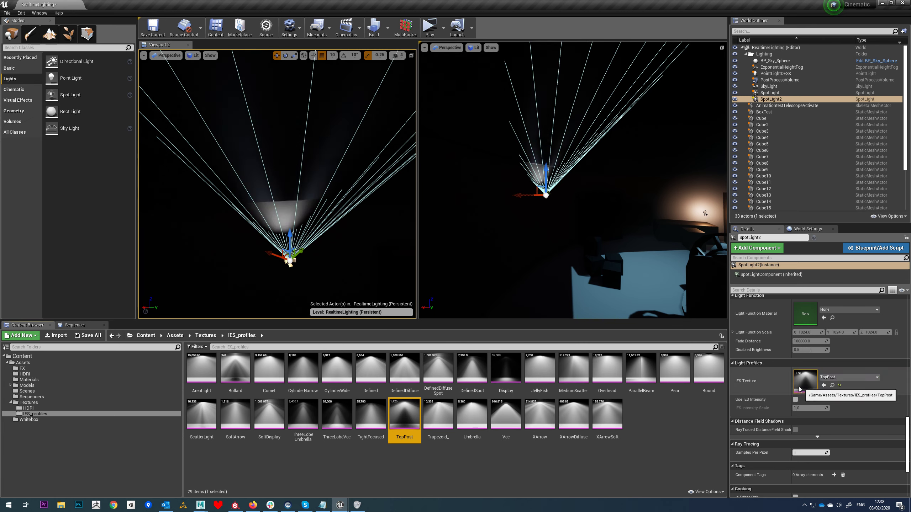
right_click_drag(348, 233, 348, 232)
left_click(366, 227)
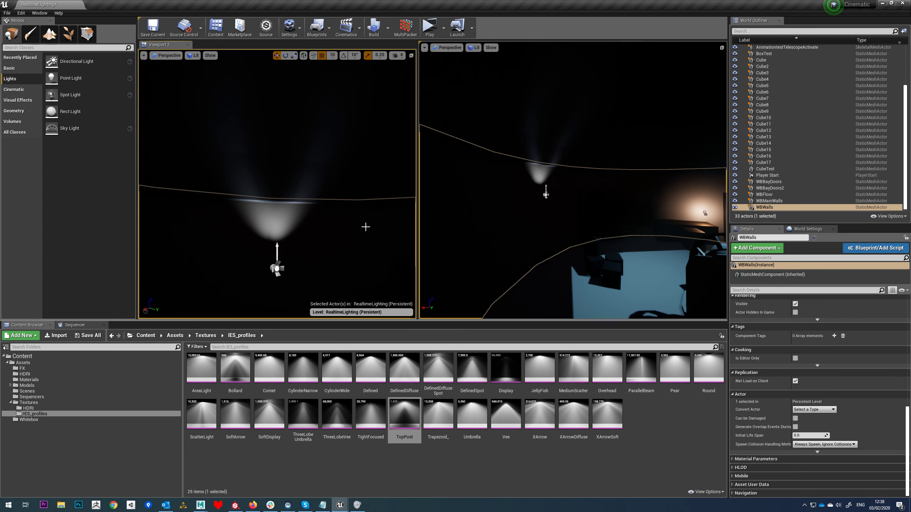
left_click(277, 268)
- Tint SpotLight2's light color from pale cream to a soft peach
scroll(871, 376, "up", 15)
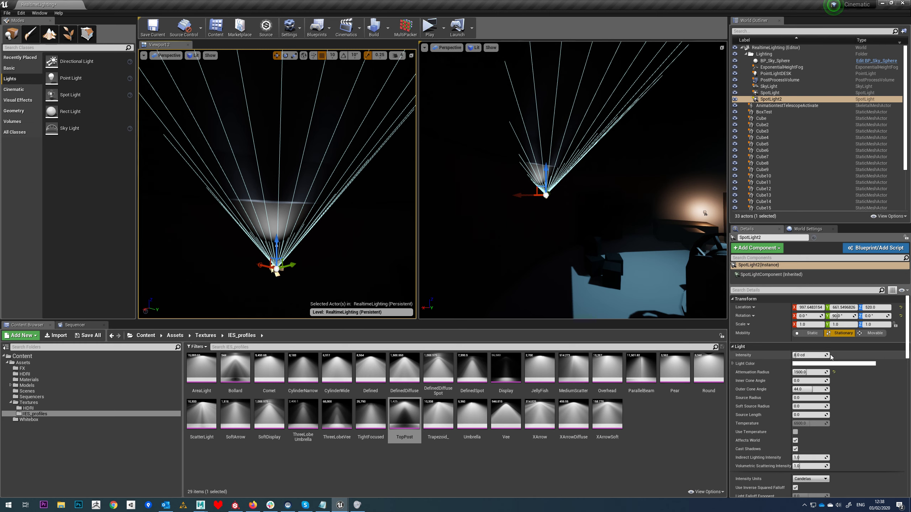
left_click(814, 365)
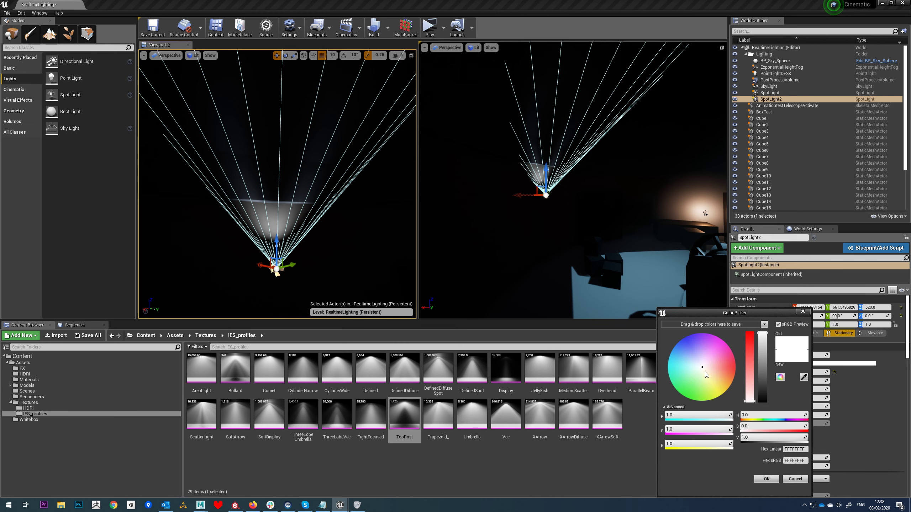
left_click_drag(713, 376, 710, 373)
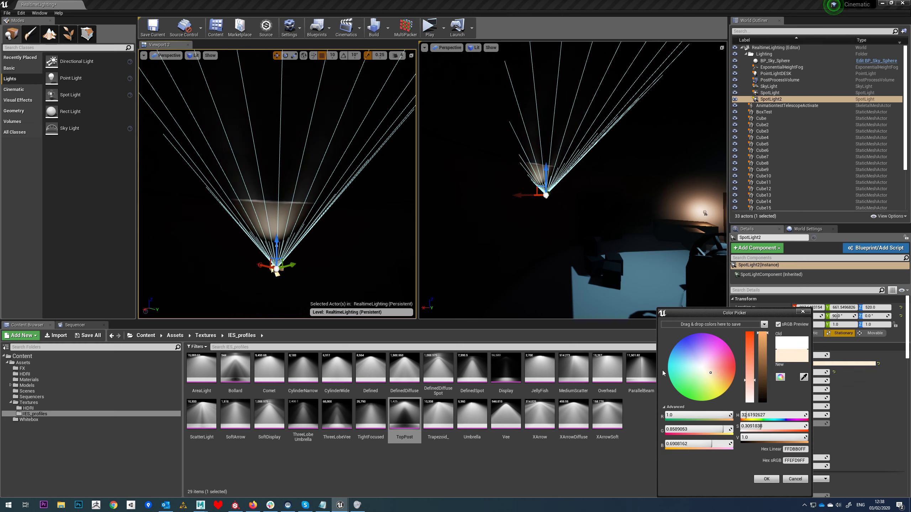
left_click(771, 479)
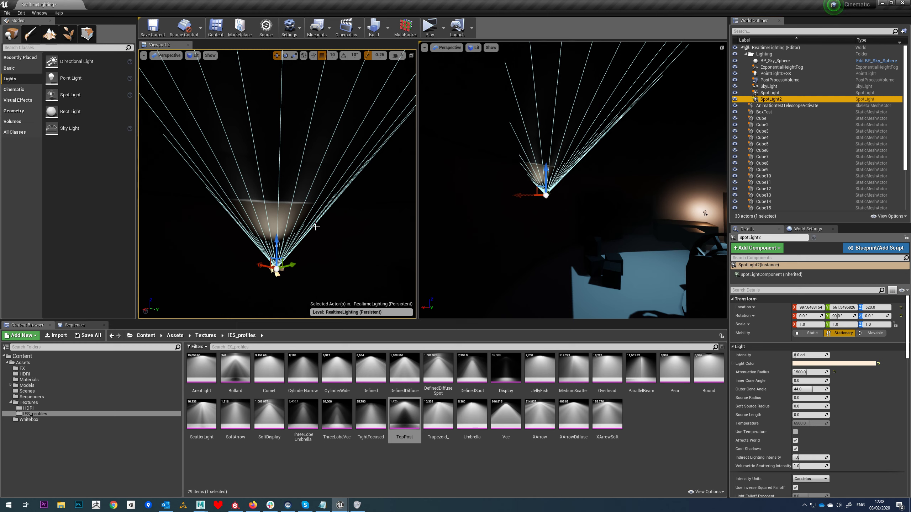
left_click(812, 364)
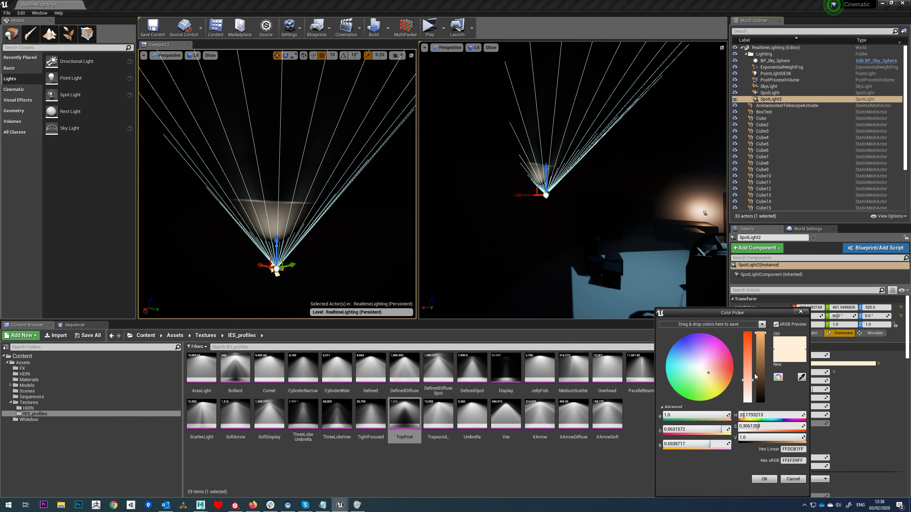
left_click_drag(714, 377, 720, 374)
left_click(769, 479)
- Change SpotLight2's light color to a warm light orange
right_click_drag(664, 252, 699, 272)
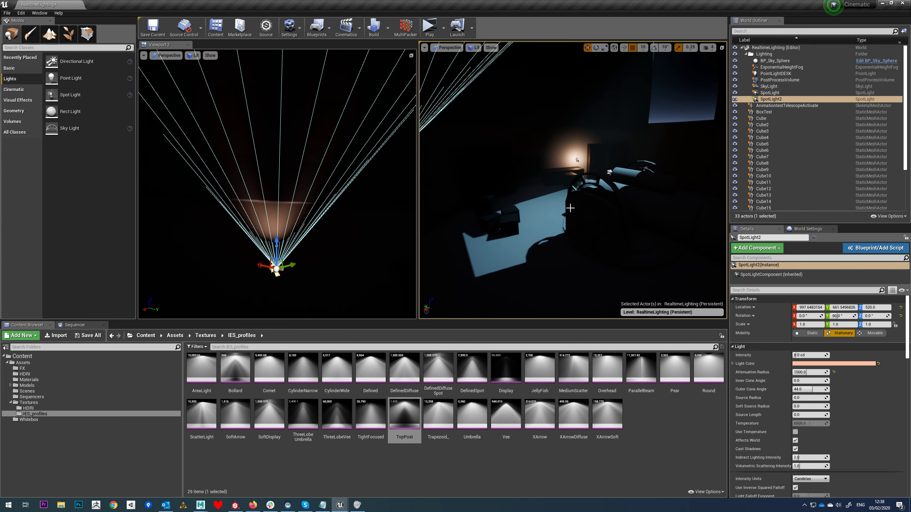
right_click_drag(571, 208, 512, 198)
right_click_drag(652, 233, 710, 228)
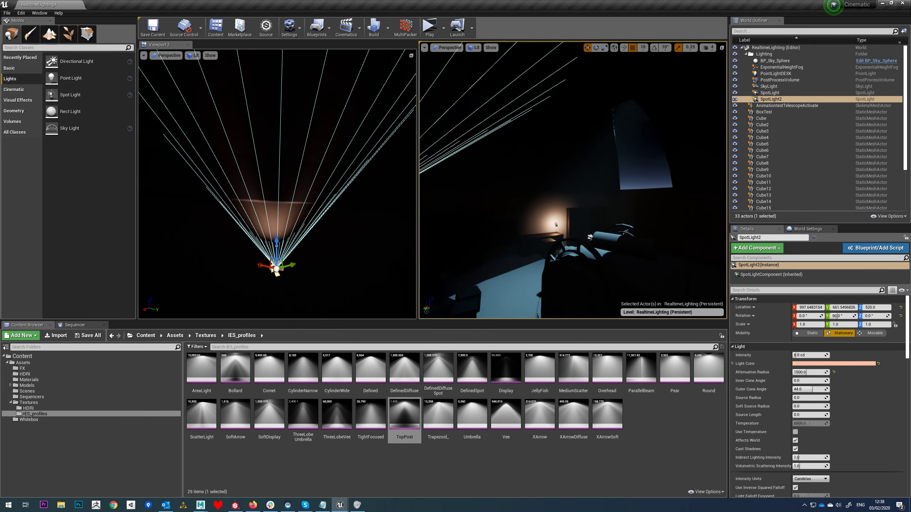
right_click_drag(622, 225, 541, 227)
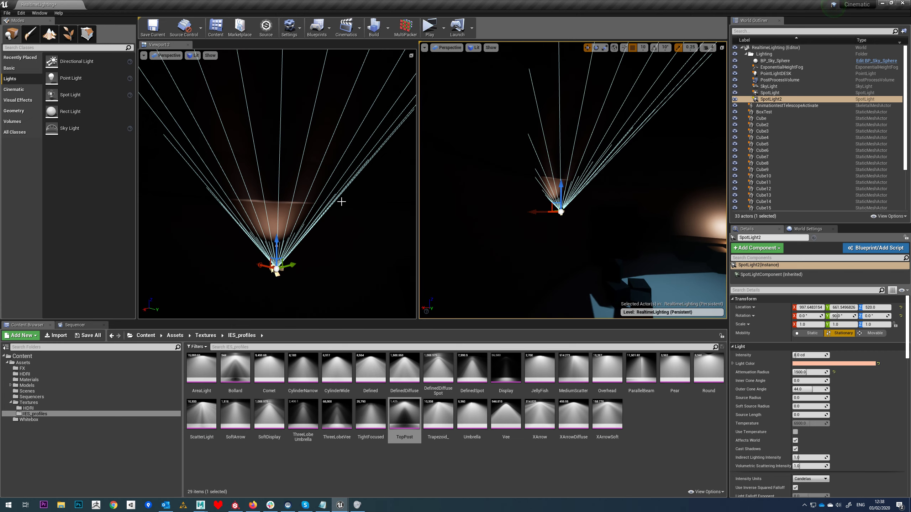
left_click(826, 365)
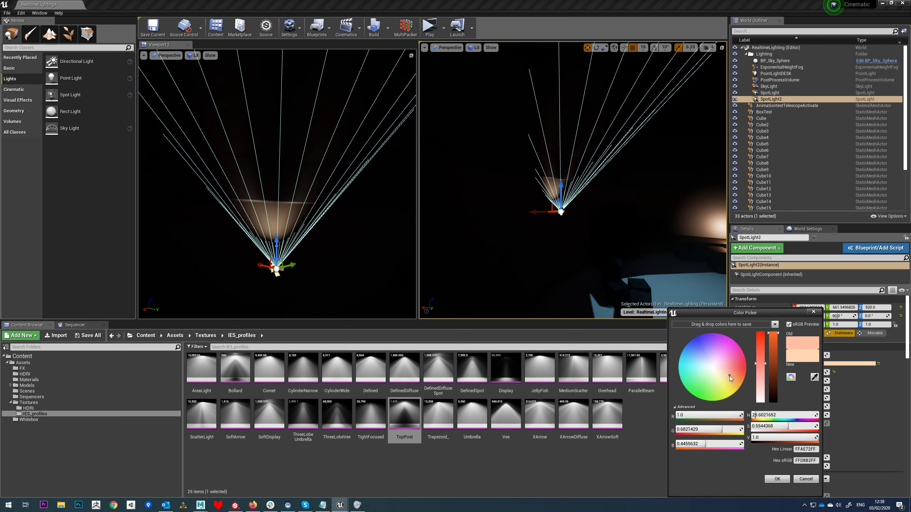
left_click_drag(729, 376, 732, 379)
left_click(777, 480)
- Set SpotLight2's attenuation radius to 2000 and its intensity to 20 cd
middle_click_drag(305, 239, 350, 275)
right_click_drag(351, 275, 325, 260)
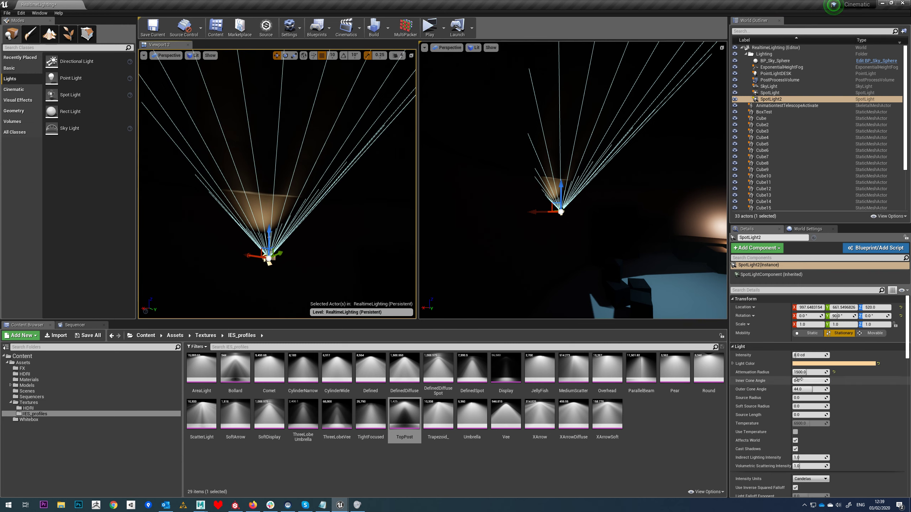
left_click(807, 373)
type("2000")
key("Return")
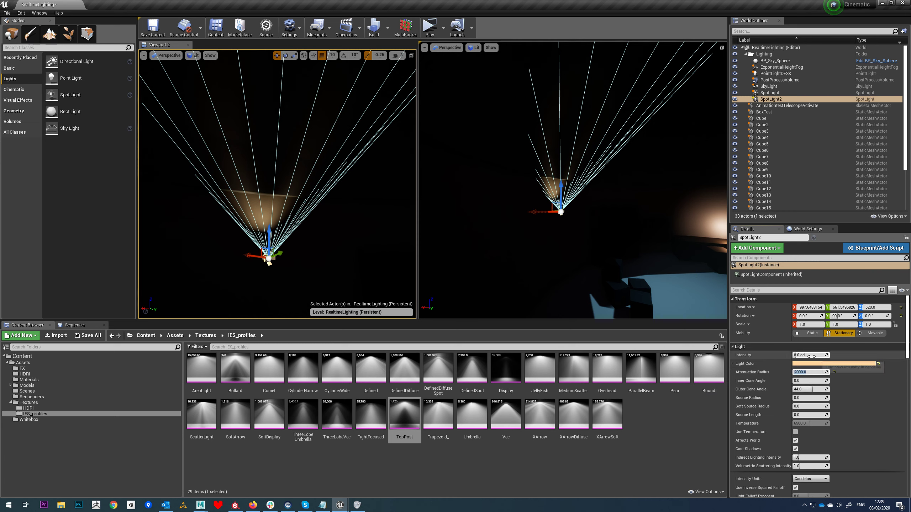
left_click(813, 355)
type("20")
key("Return")
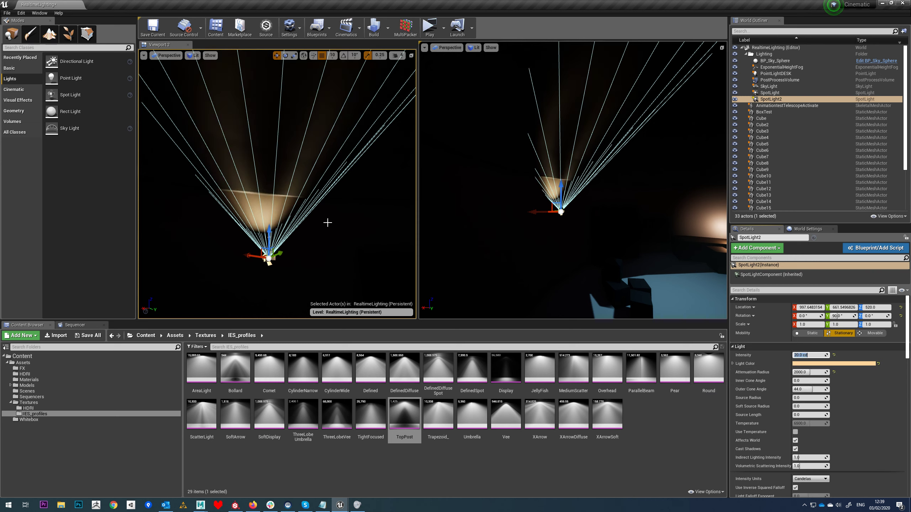
- Duplicate SpotLight2 along the X axis to the opposite side of the room, at about X -1452
right_click_drag(327, 222, 388, 222)
right_click_drag(320, 218, 252, 214)
left_click_drag(173, 207, 326, 213, "alt")
right_click_drag(326, 212, 412, 210)
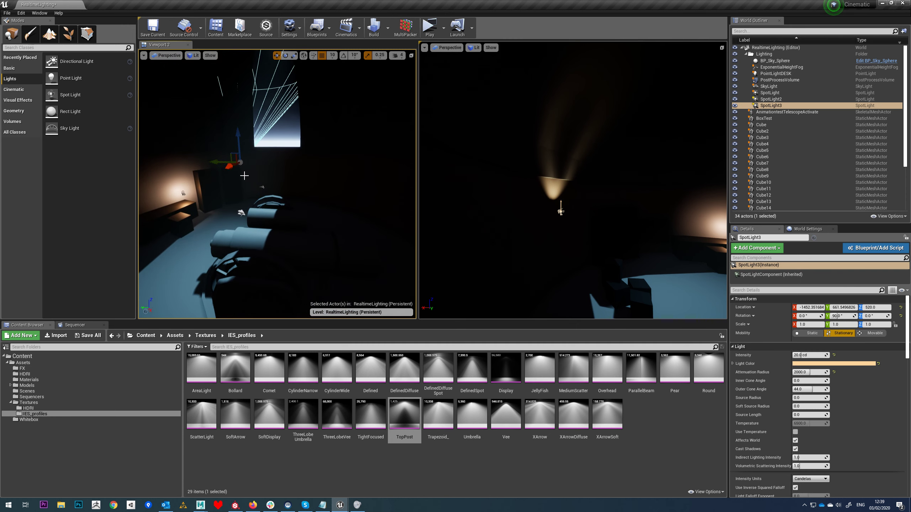
- Add a point light high on the wall above the SpotLight2 uplight and lower it to Z 1220
left_click_drag(220, 161, 357, 189)
right_click_drag(356, 201, 275, 171)
left_click(376, 195)
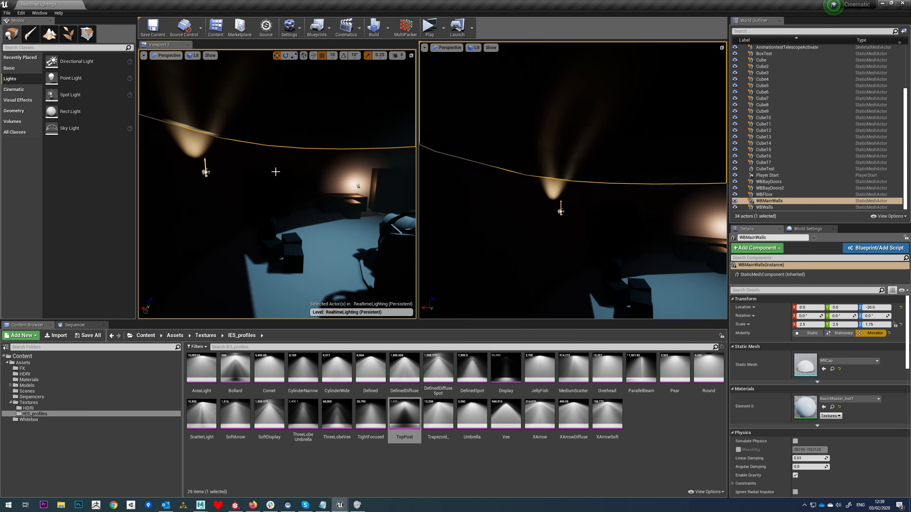
right_click_drag(160, 140, 170, 104)
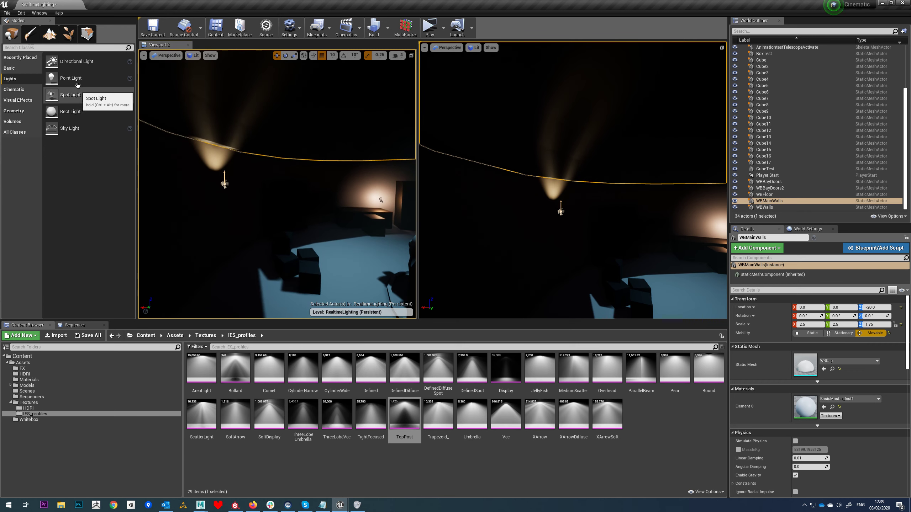
left_click_drag(78, 85, 295, 55)
scroll(299, 77, "down", 3)
scroll(291, 108, "down", 4)
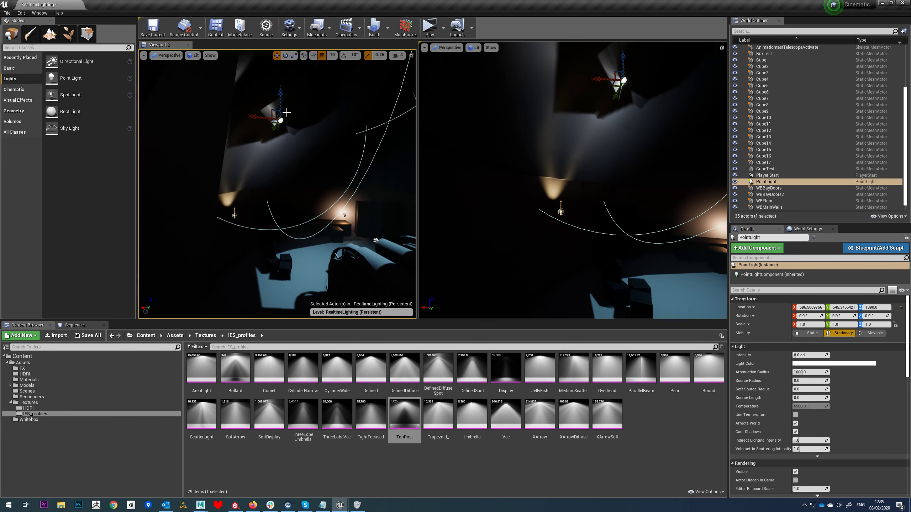
left_click_drag(283, 112, 284, 121)
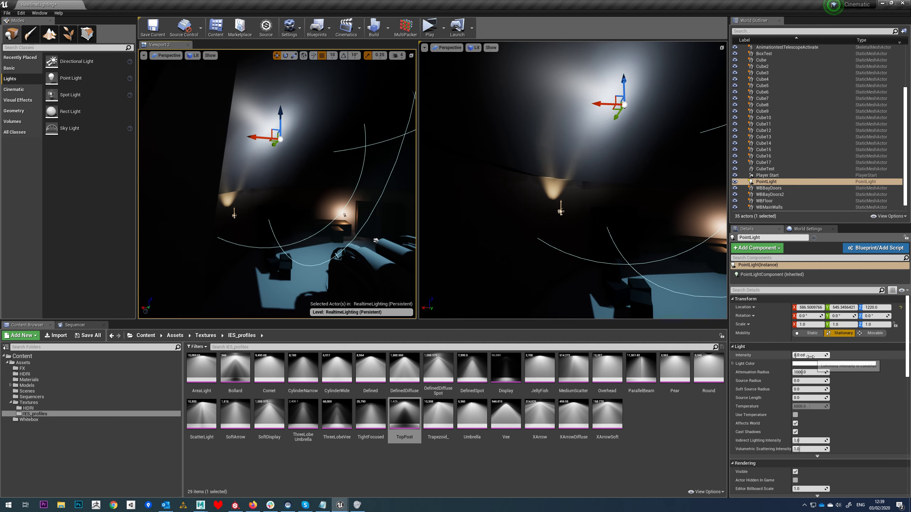
- Dim the new point light, trying 1 cd before setting its intensity to 0.2 cd, and turn off its shadow casting
type("1")
key("Return")
scroll(299, 159, "up", 5)
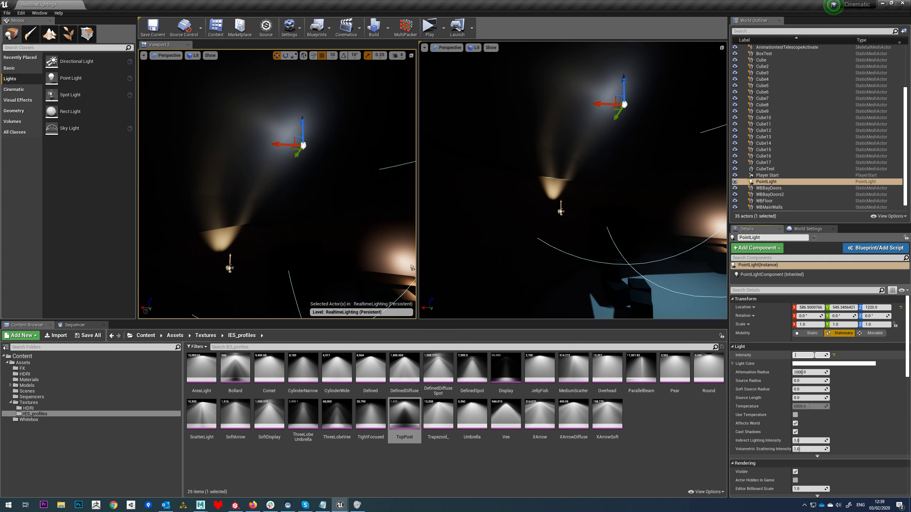
type("0.2")
key("Return")
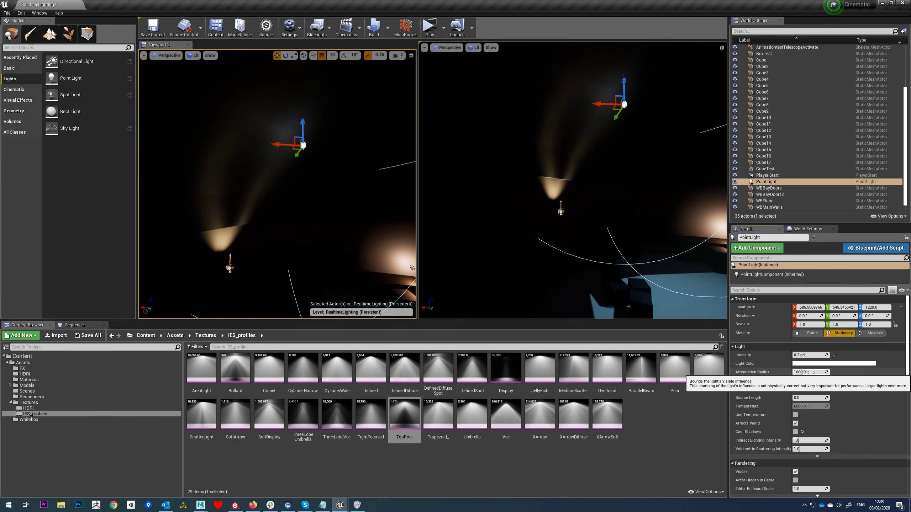
- Lower the point light to Z 1080 and tint its light color a pale warm cream
right_click_drag(293, 171, 316, 150)
left_click_drag(277, 172, 279, 189)
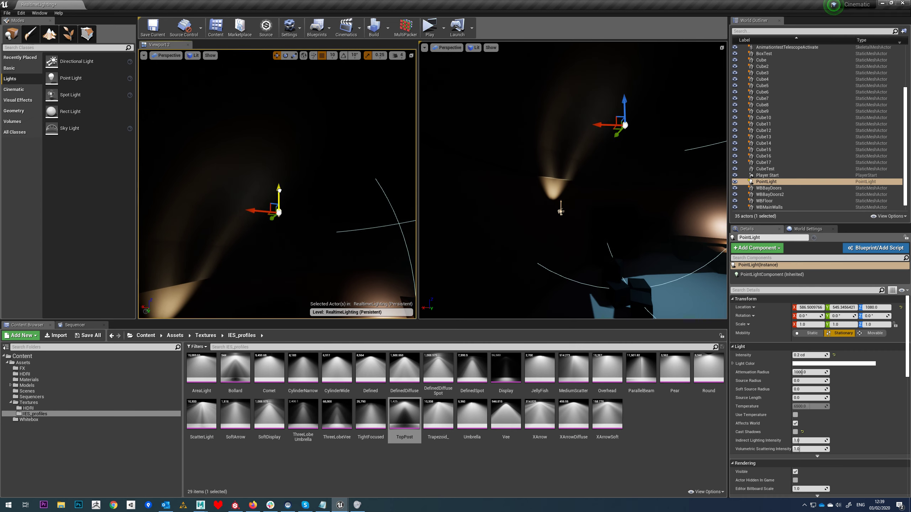
left_click(832, 364)
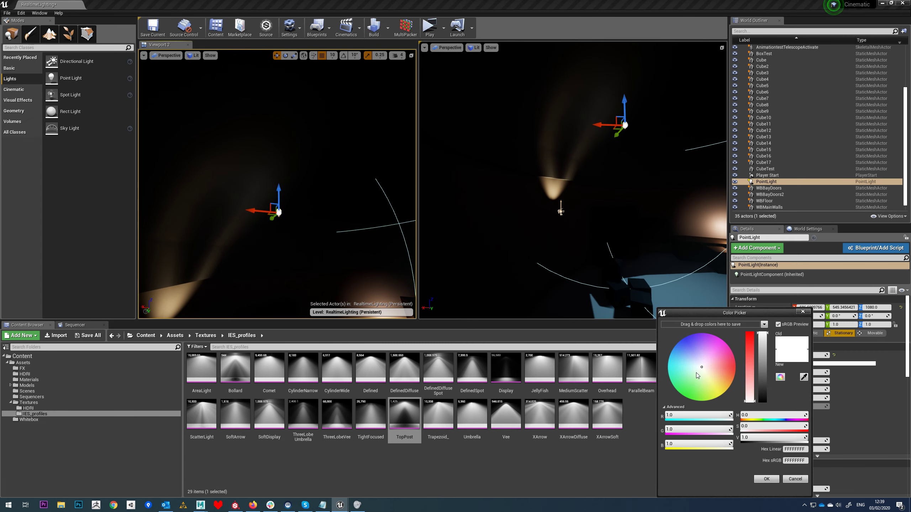
left_click(709, 372)
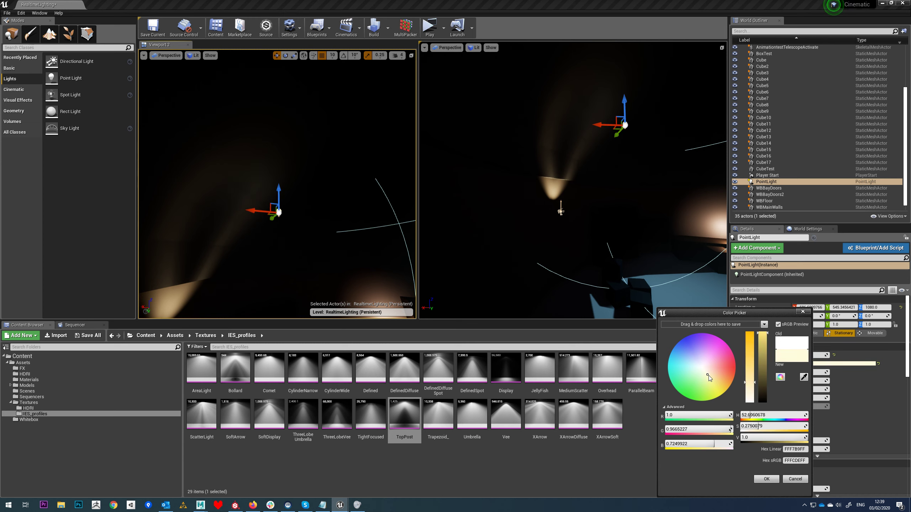
left_click(765, 478)
- Move the point light to about X 56, Z 1190 and set its intensity to 1 cd
right_click_drag(261, 209, 301, 194)
left_click_drag(201, 230, 291, 196)
right_click_drag(291, 197, 267, 204)
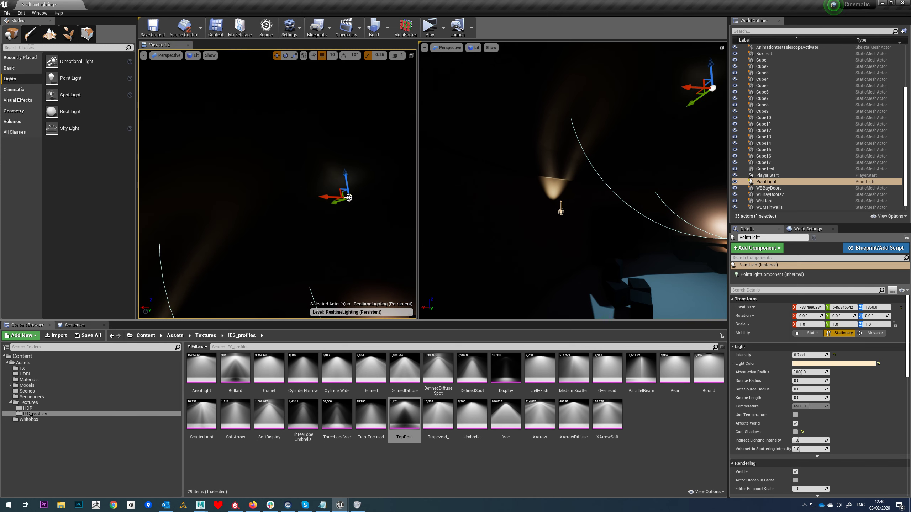
left_click_drag(345, 173, 315, 226)
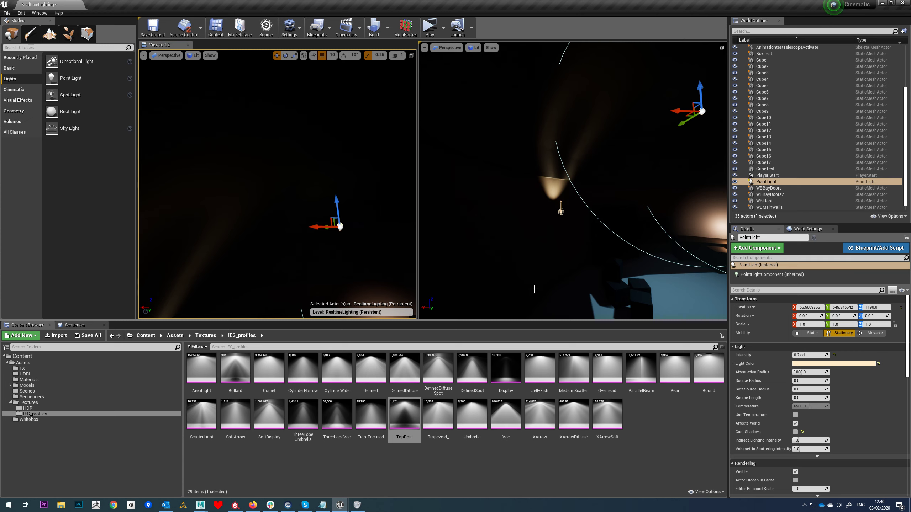
key("Return")
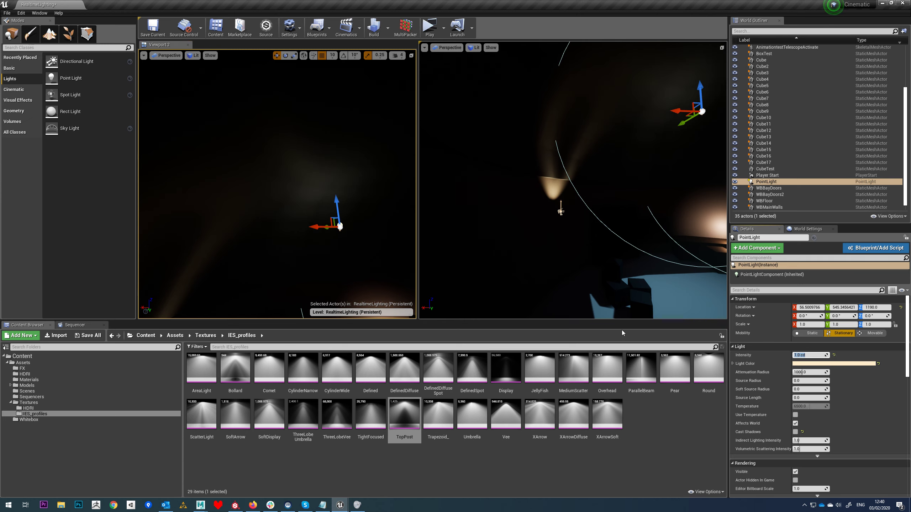
- Reposition the point light to about X 456, Y 285, Z 980
left_click_drag(316, 227, 291, 240)
left_click_drag(318, 201, 318, 226)
mouse_move(331, 216)
right_mouse_down()
mouse_move(391, 247)
mouse_move(385, 269)
mouse_move(383, 248)
mouse_move(331, 221)
right_mouse_up()
left_click_drag(322, 243, 307, 202)
right_click_drag(311, 208, 362, 226)
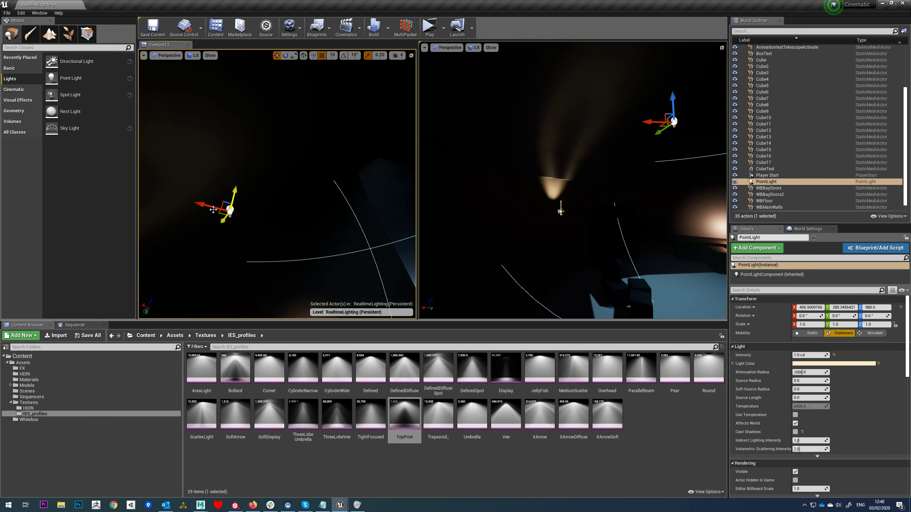
- Duplicate the point light and place the copy at about X -353, Y -375, Z 1070
left_click_drag(213, 210, 316, 216, "alt")
right_click_drag(318, 215, 229, 299)
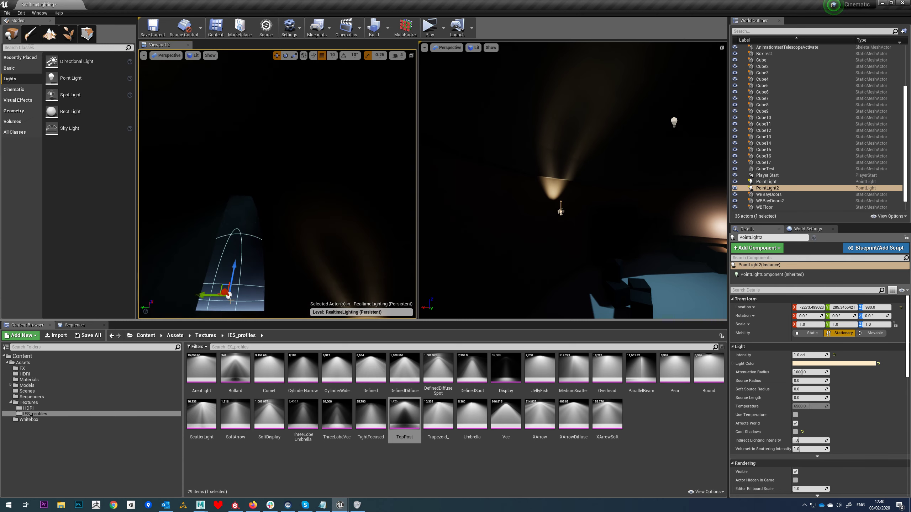
left_click_drag(224, 291, 281, 253)
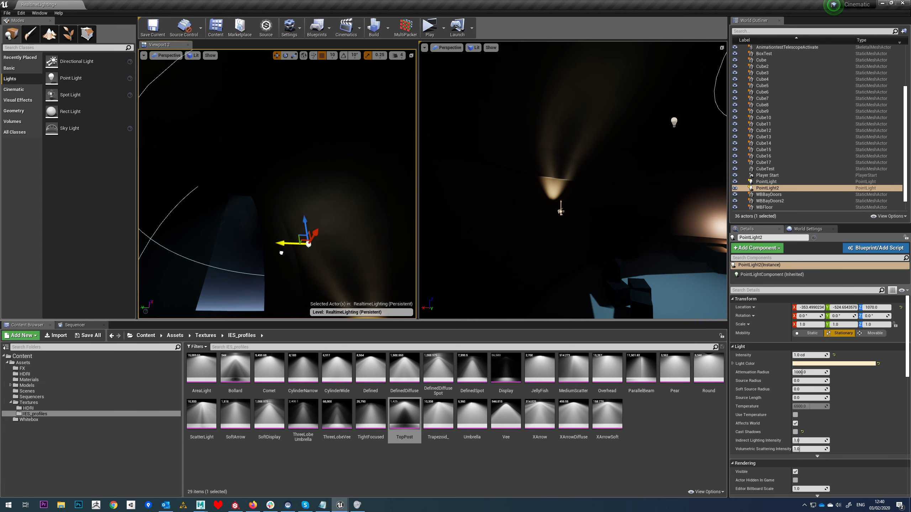
- Select the blue moonlight SpotLight outside the building and set its volumetric scattering intensity to 20
right_click_drag(306, 237, 208, 285)
left_click(299, 182)
right_click_drag(299, 182, 329, 169)
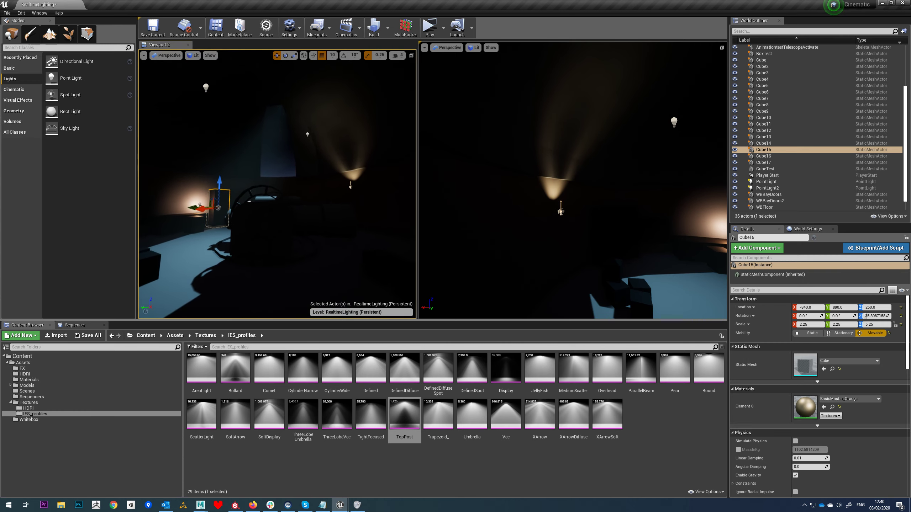
right_click_drag(307, 134, 231, 158)
key("w")
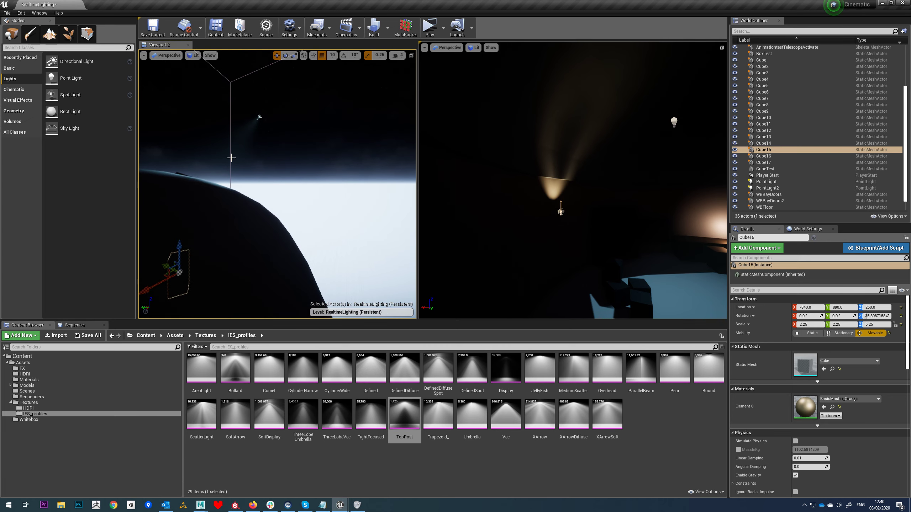
left_click(260, 115)
key("f")
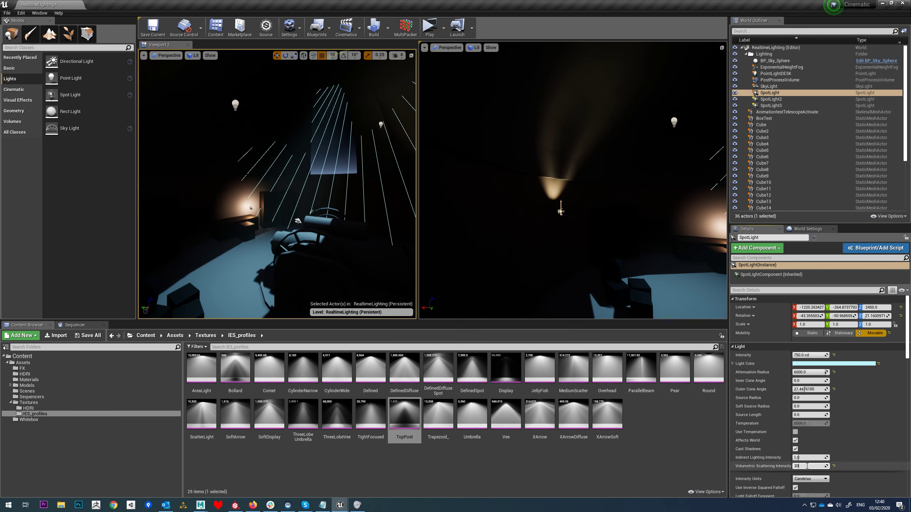
right_click_drag(316, 186, 283, 172)
- Set the volumetric scattering intensity of the SpotLight2 wall uplight to 10
right_click_drag(341, 203, 192, 193)
left_click(361, 193)
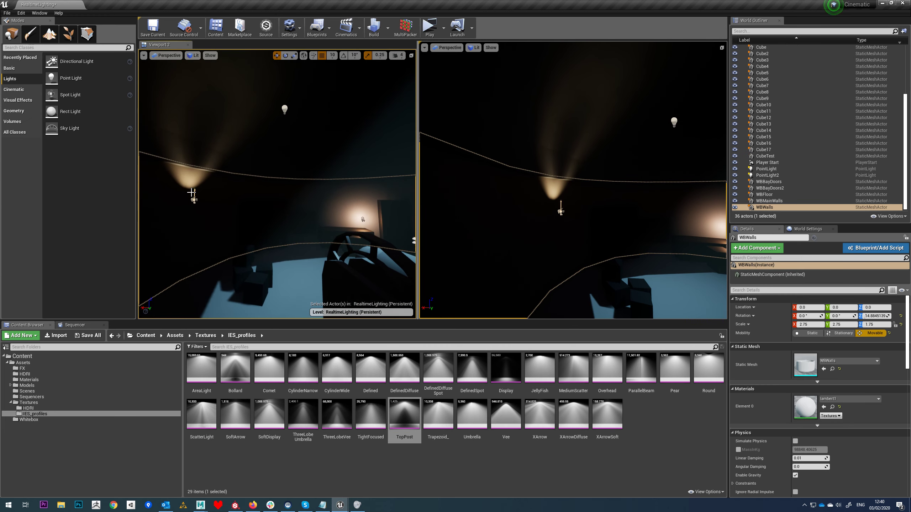
left_click(194, 199)
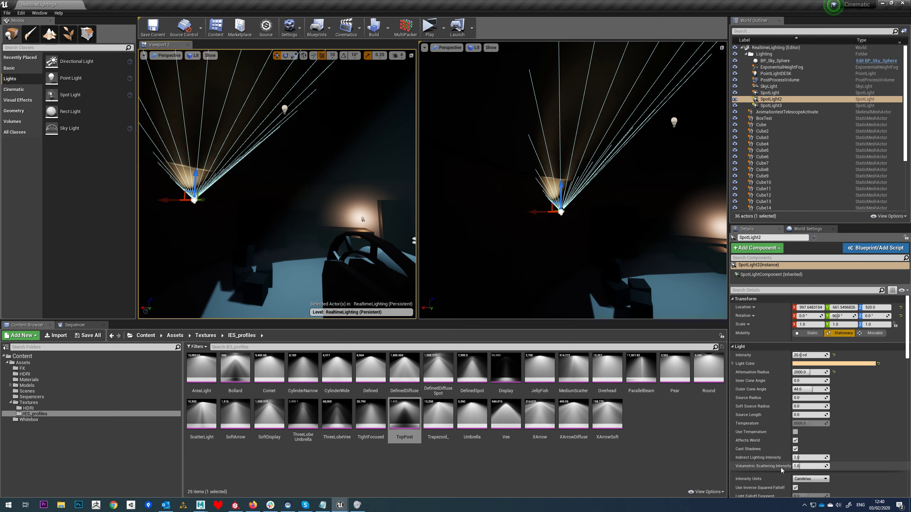
left_click(808, 466)
type("10")
key("Return")
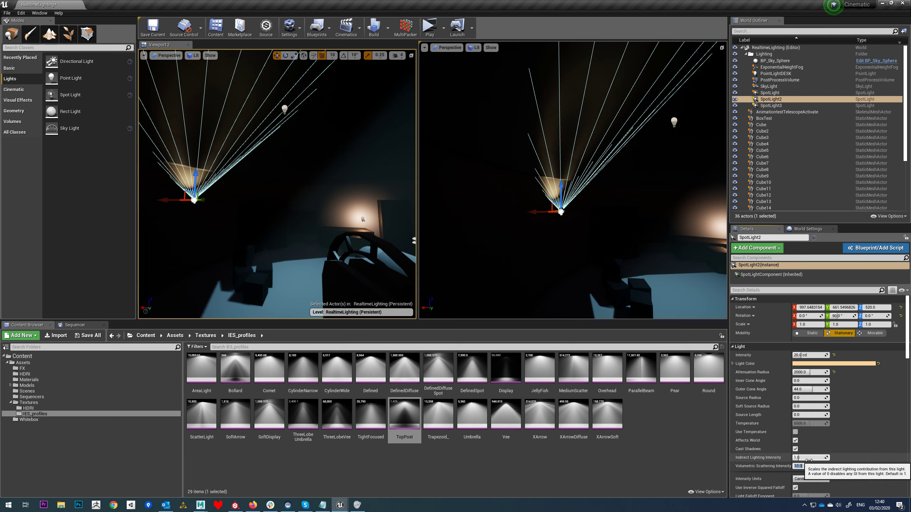
- Try a volumetric scattering intensity of 2000 on SpotLight2 and restore it to 10
type("2000")
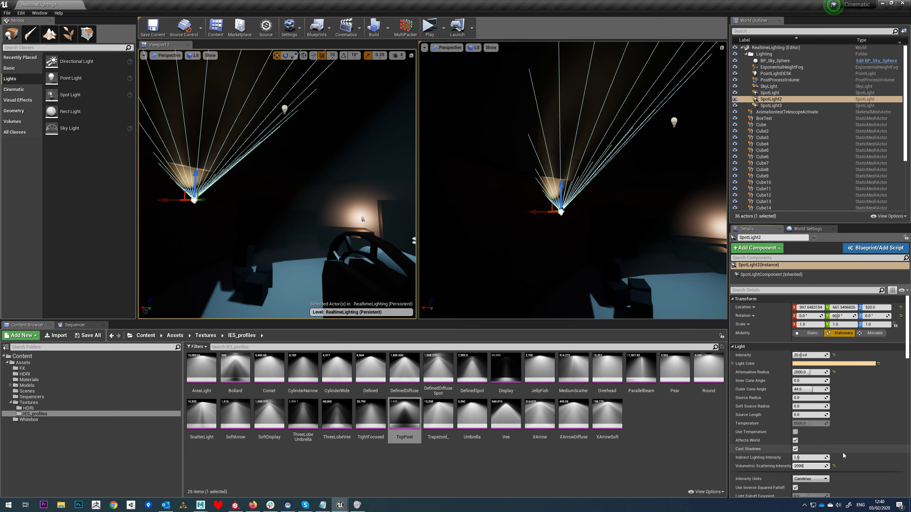
key("Return")
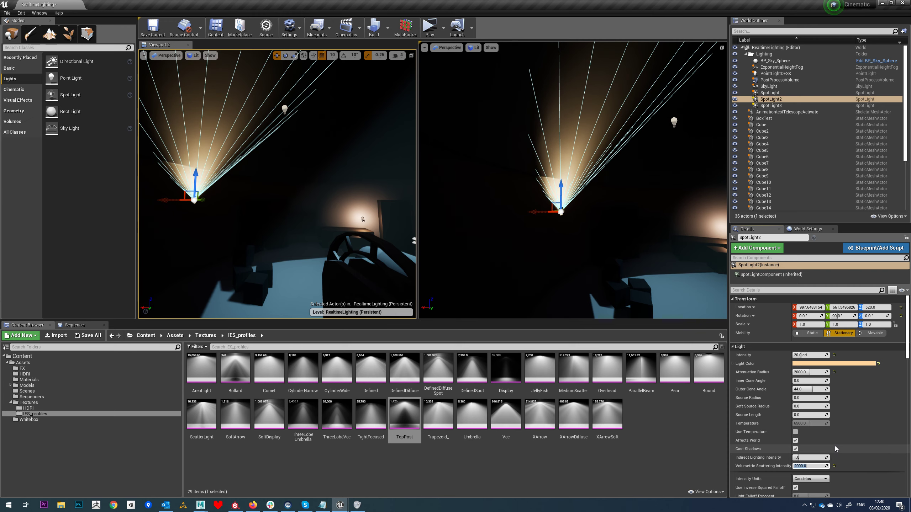
type("10")
key("Return")
- Set the volumetric scattering intensity of both PointLight and PointLight2 to 0
right_click_drag(309, 201, 322, 187)
left_click(253, 157)
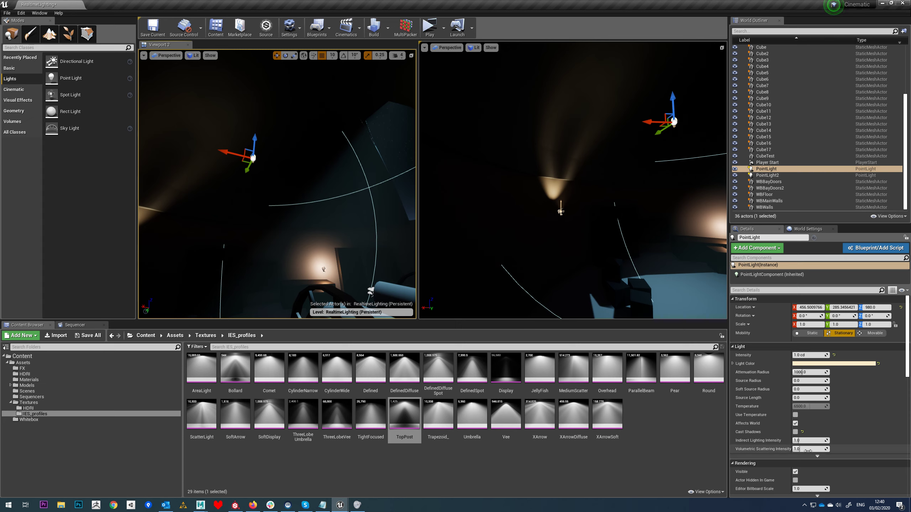
right_click_drag(310, 217, 232, 185)
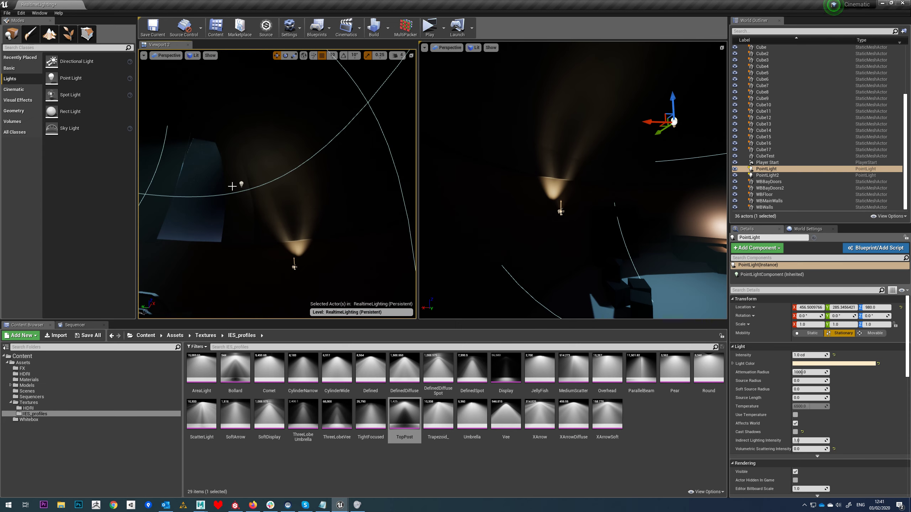
left_click(240, 183)
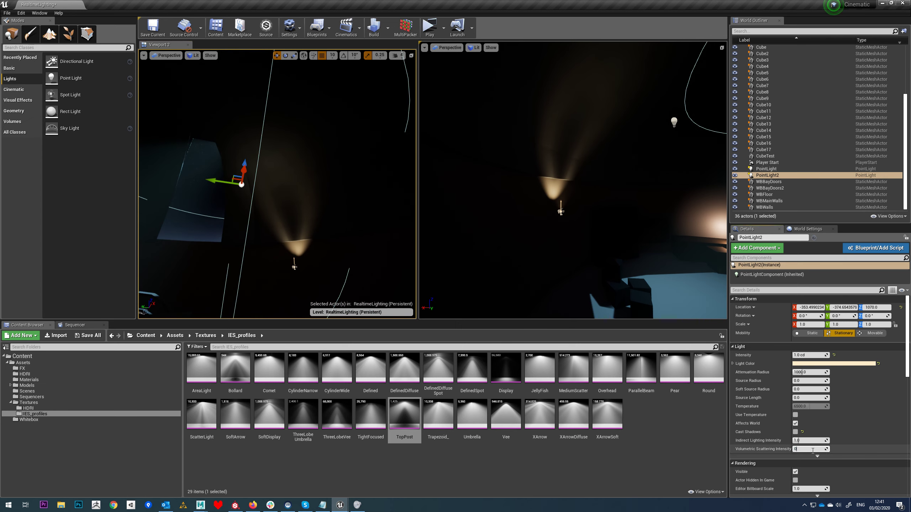
- Add a point light on the floor in front of the telescope machine and position it at X 540, Y 100, Z 130
right_click_drag(393, 273, 311, 203)
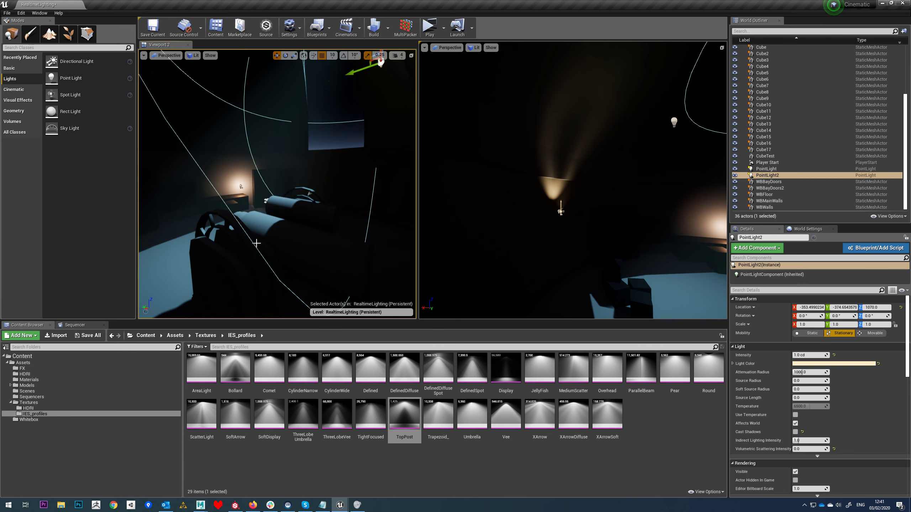
right_click_drag(255, 209, 261, 207)
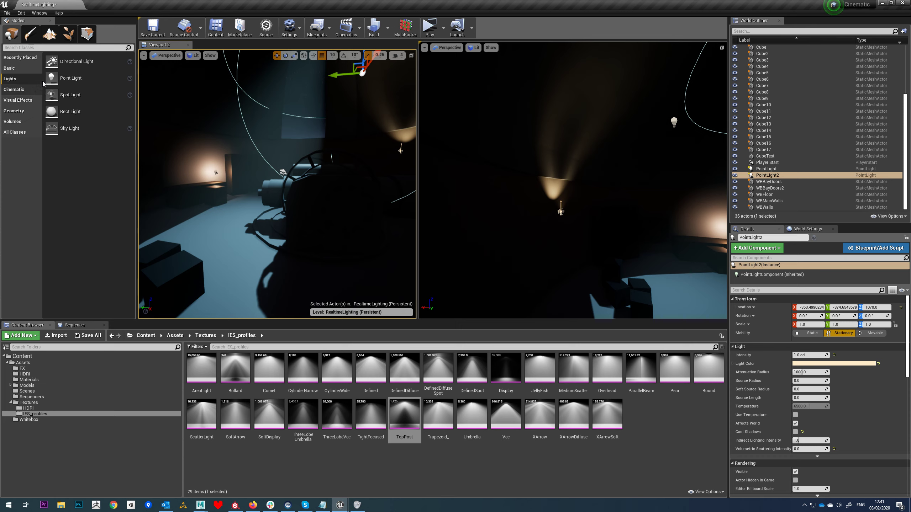
left_click_drag(65, 78, 295, 264)
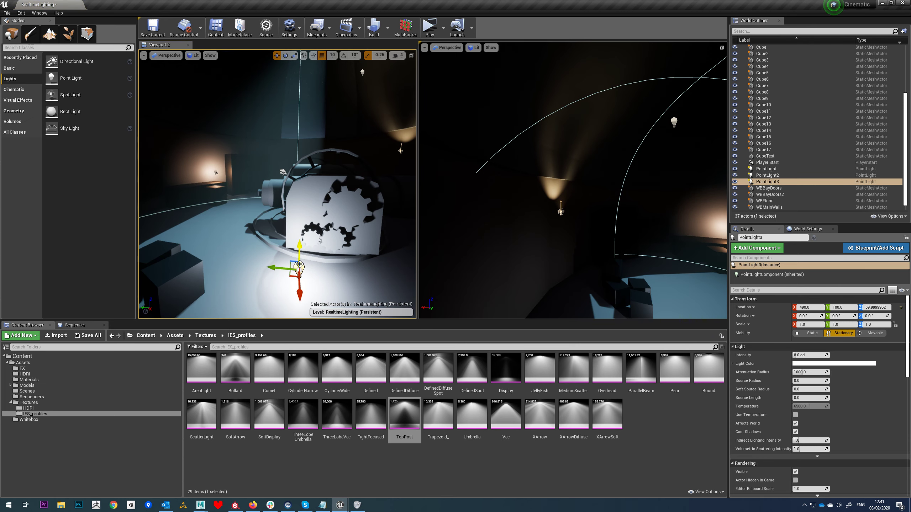
right_click_drag(296, 264, 300, 235)
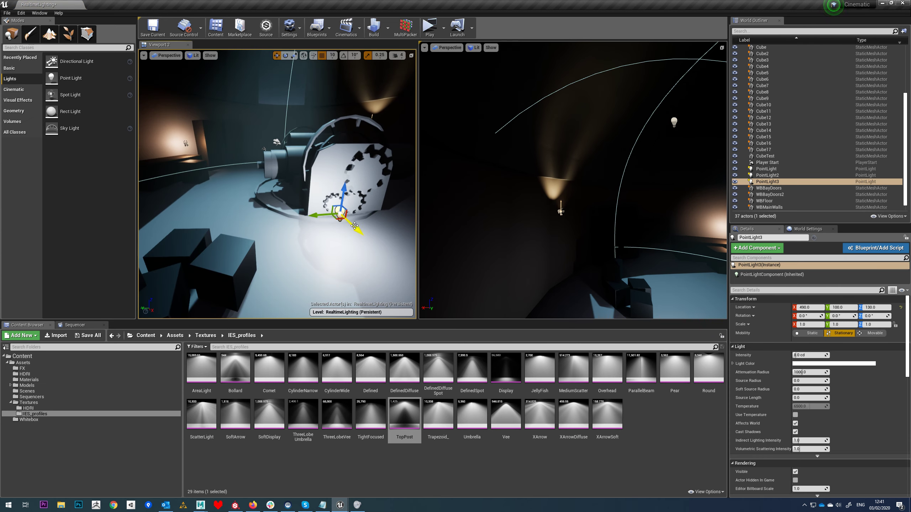
left_click_drag(355, 225, 365, 233)
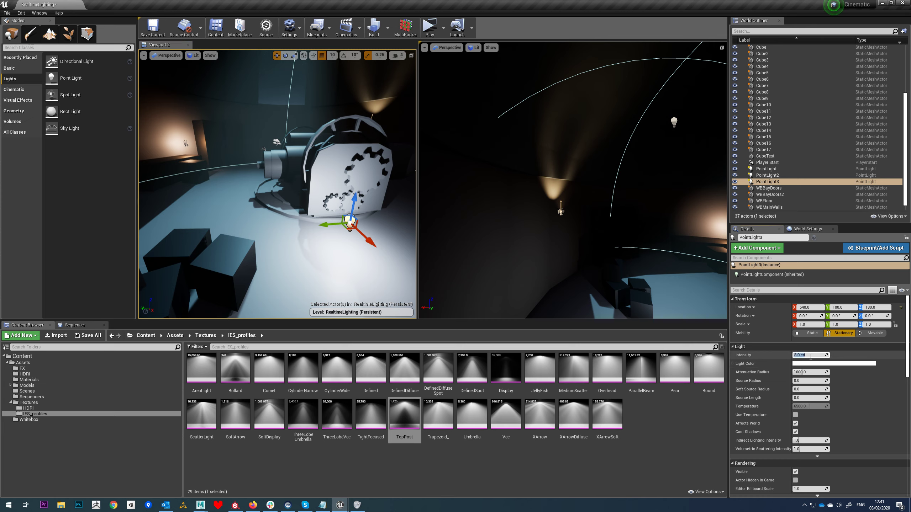
- Set PointLight3's intensity to 100 cd and its light color to a saturated orange
type("100")
left_click(808, 364)
left_click_drag(709, 371, 730, 374)
left_click(760, 479)
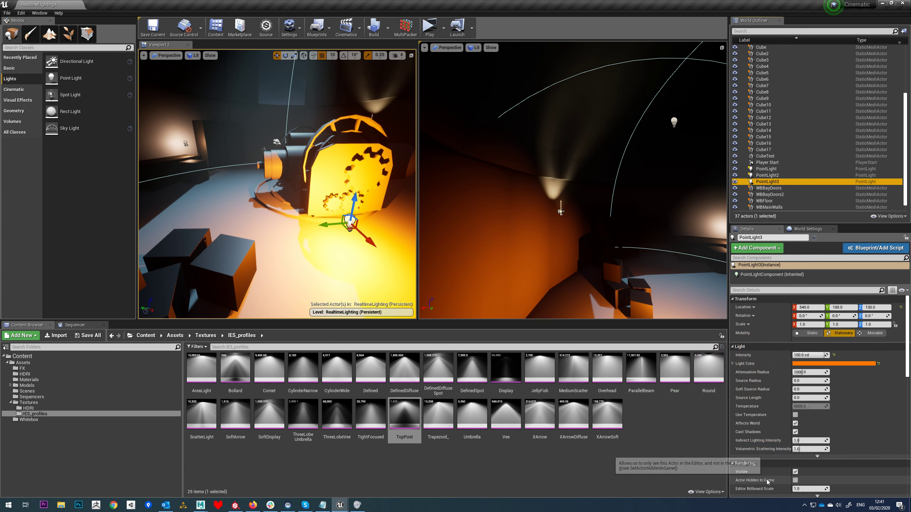
- Reduce PointLight3's attenuation radius, trying 100 and settling on 200
left_click(812, 372)
type("50")
key("Return")
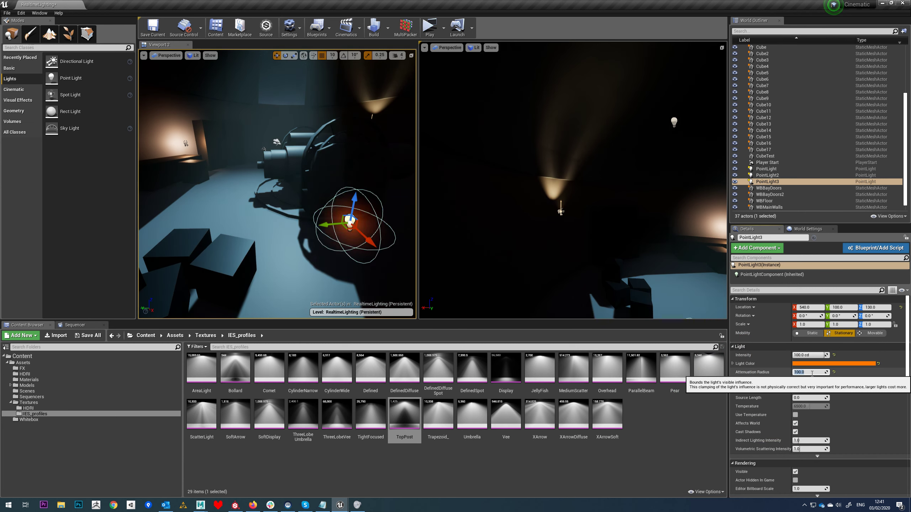
type("200")
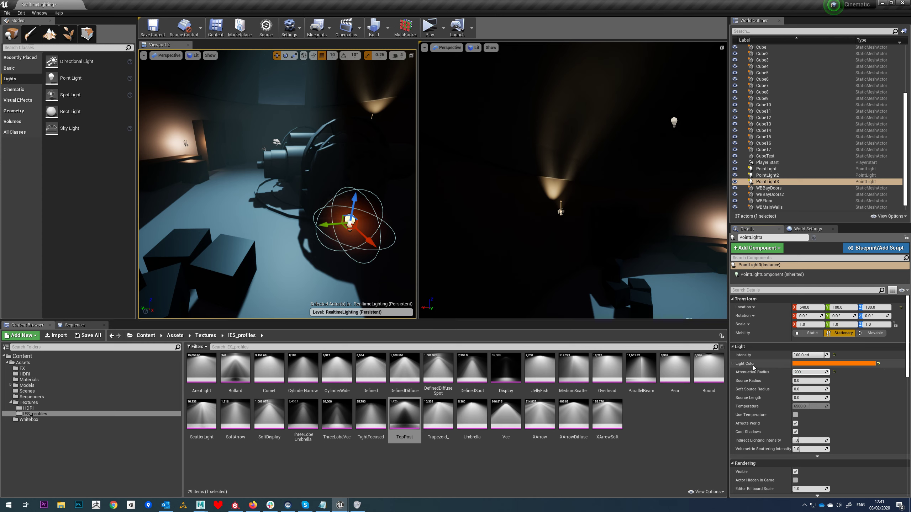
key("Return")
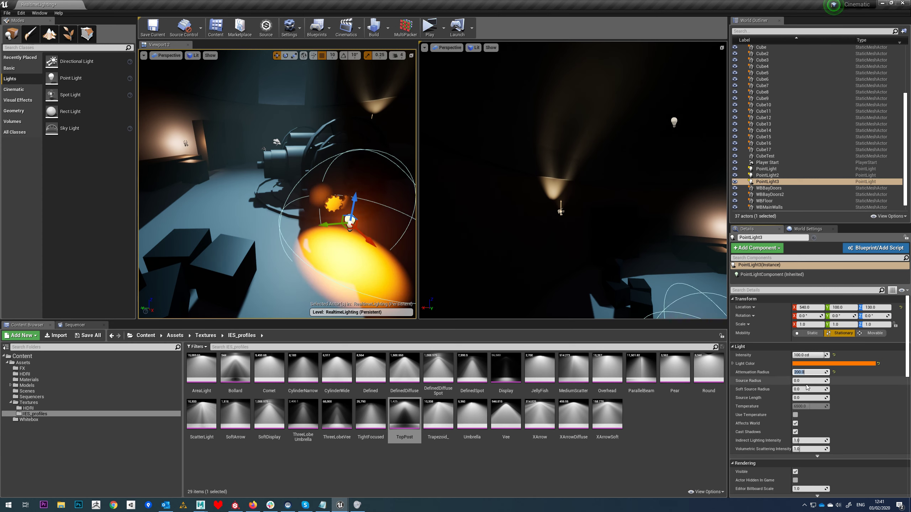
- Set PointLight3's attenuation radius to 150 and lower the light to Z 110
type("150")
key("Return")
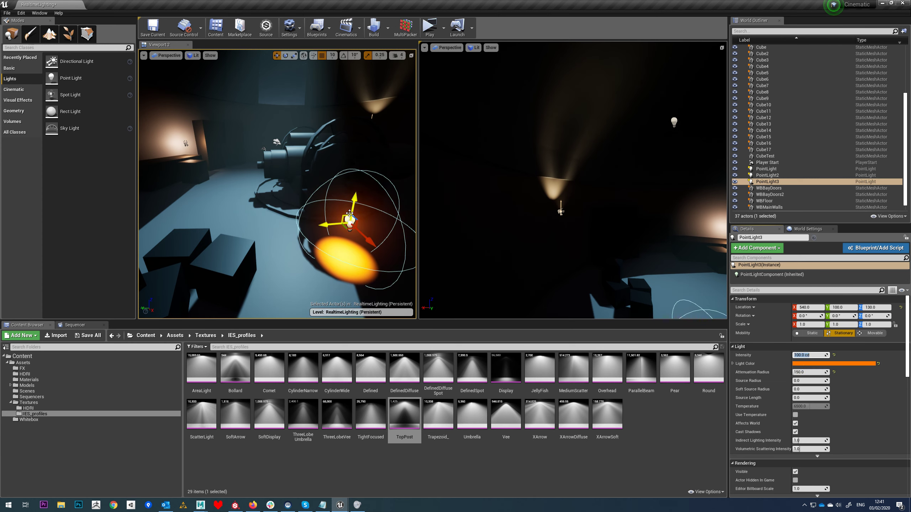
mouse_move(351, 215)
left_mouse_down()
mouse_move(347, 229)
mouse_move(349, 221)
left_mouse_up()
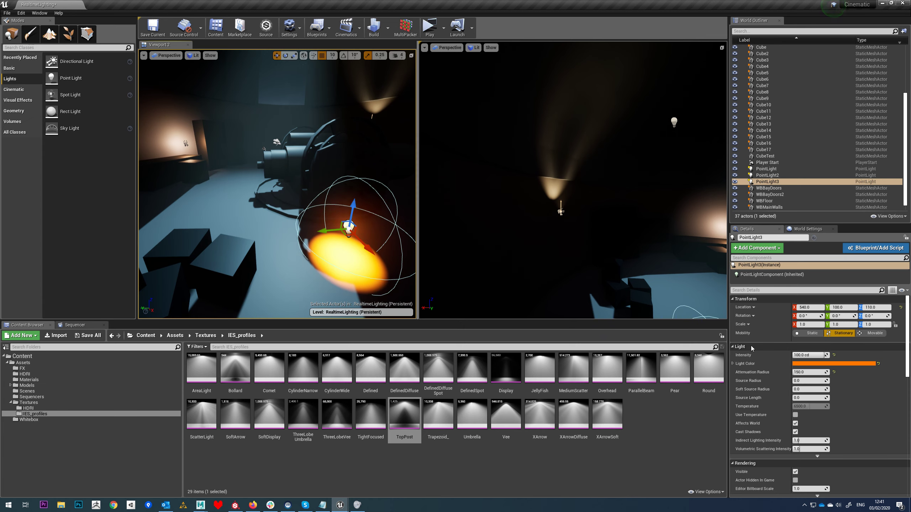
- Reduce PointLight3's intensity, trying 50 cd and settling on 20 cd
left_click(810, 354)
type("50")
key("Return")
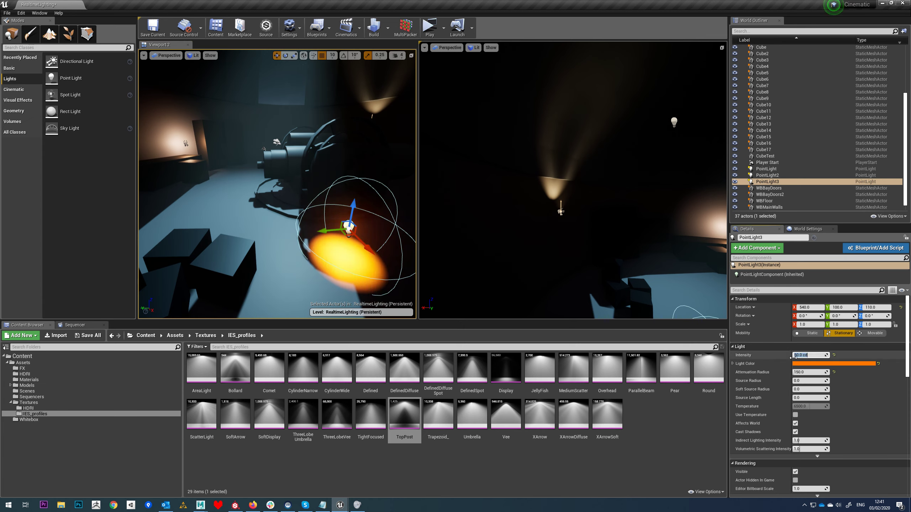
key("Return")
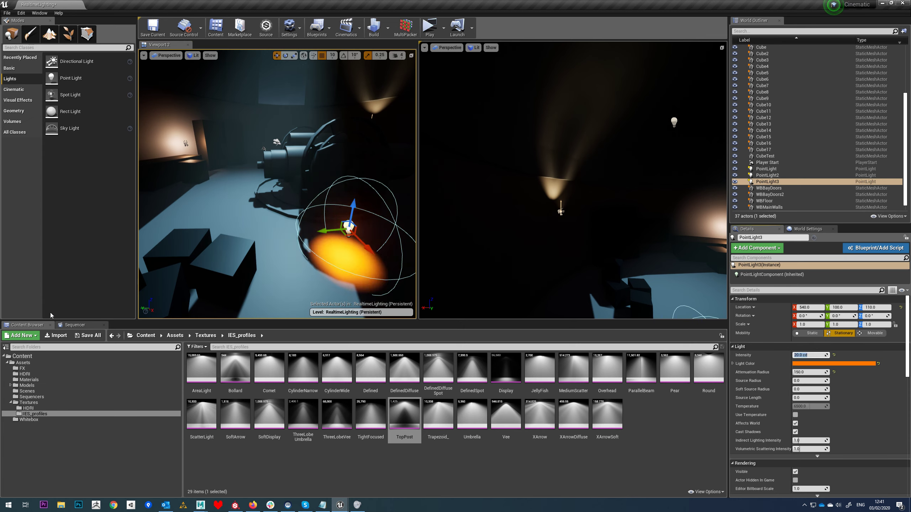
- Create a new level sequence in the Sequencers folder with its default name and open it for editing
left_click(54, 396)
right_click(420, 437)
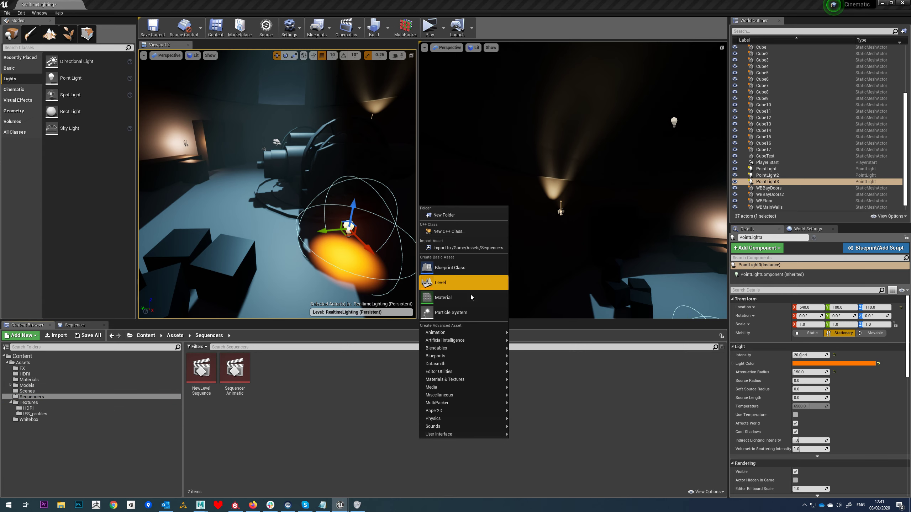
mouse_move(473, 333)
left_click(548, 464)
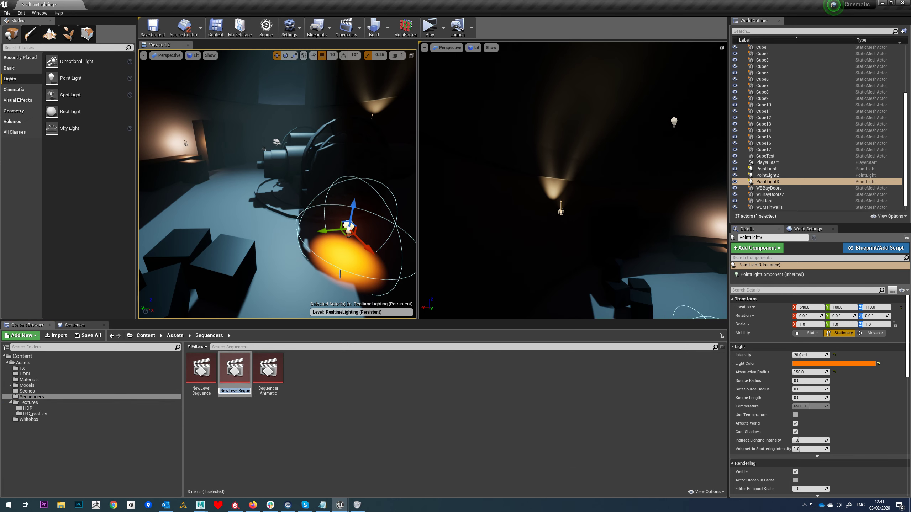
double_click(235, 373)
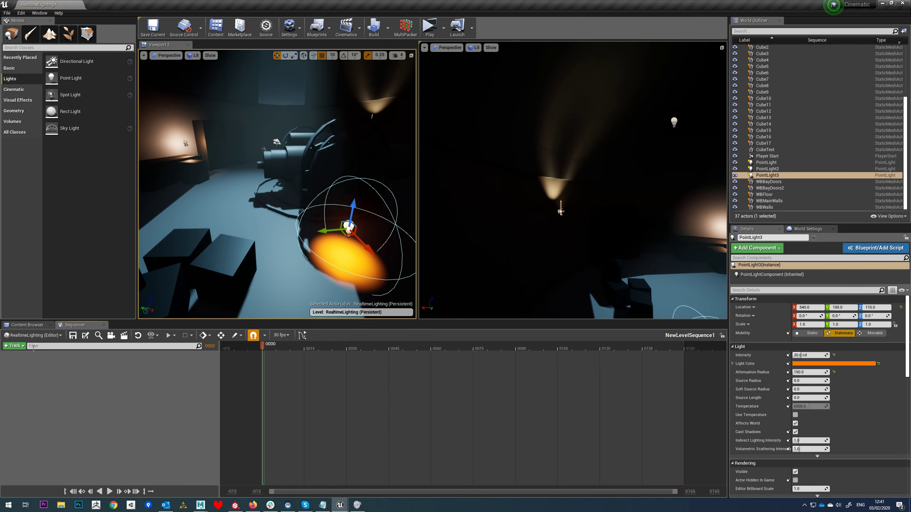
- Add PointLight3 to the level sequence and give it a Transform track
left_click(14, 346)
mouse_move(43, 356)
left_click(137, 344)
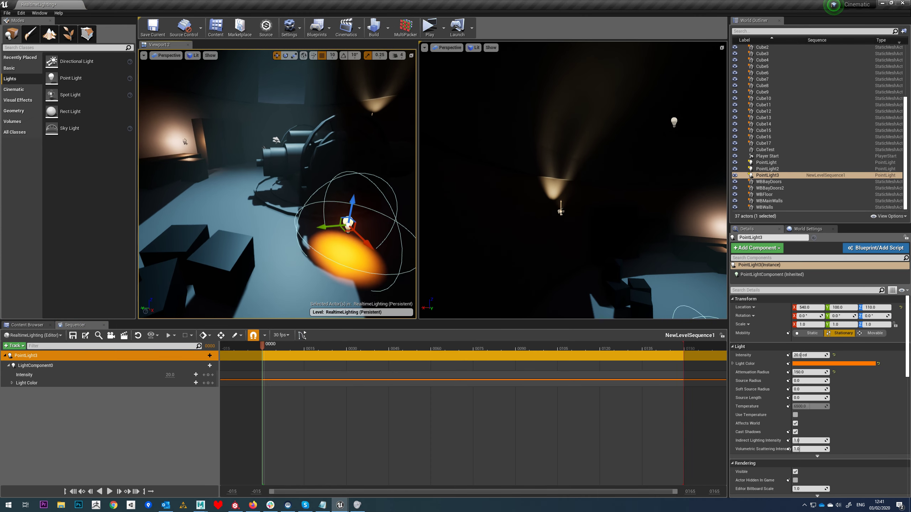
key("f")
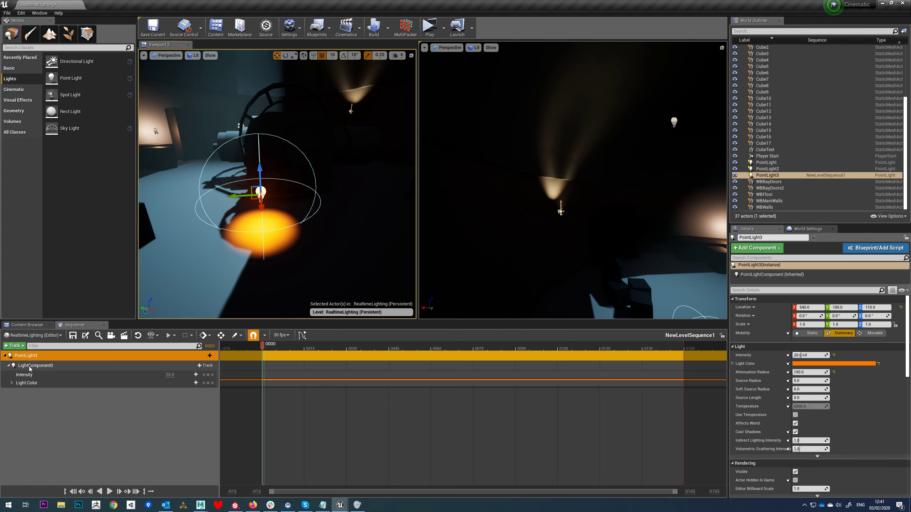
left_click(210, 359)
left_click(216, 393)
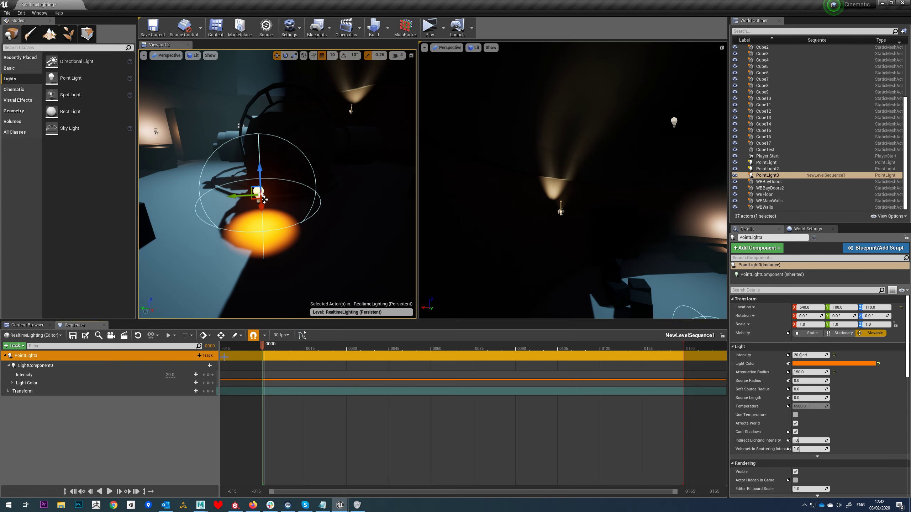
- Animate PointLight3's position with transform keys from Y 100 at frame 0 to Y -460 at frame 149
left_click_drag(231, 196, 331, 216)
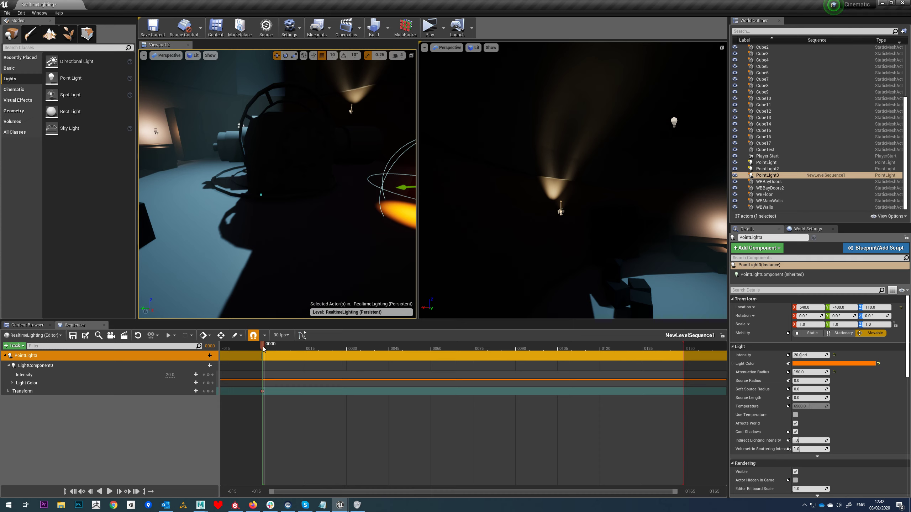
left_click_drag(263, 347, 451, 345)
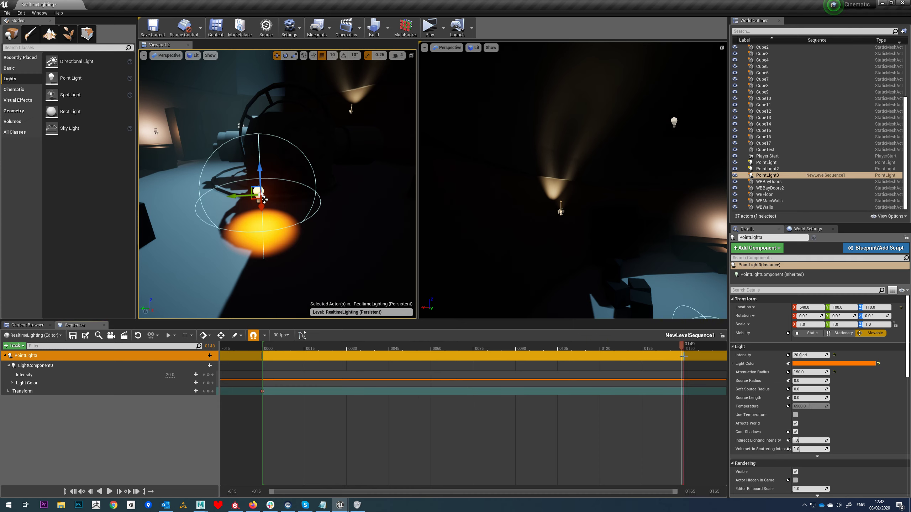
right_click_drag(248, 210, 302, 199)
left_click_drag(193, 217, 352, 189)
left_click_drag(677, 347, 452, 354)
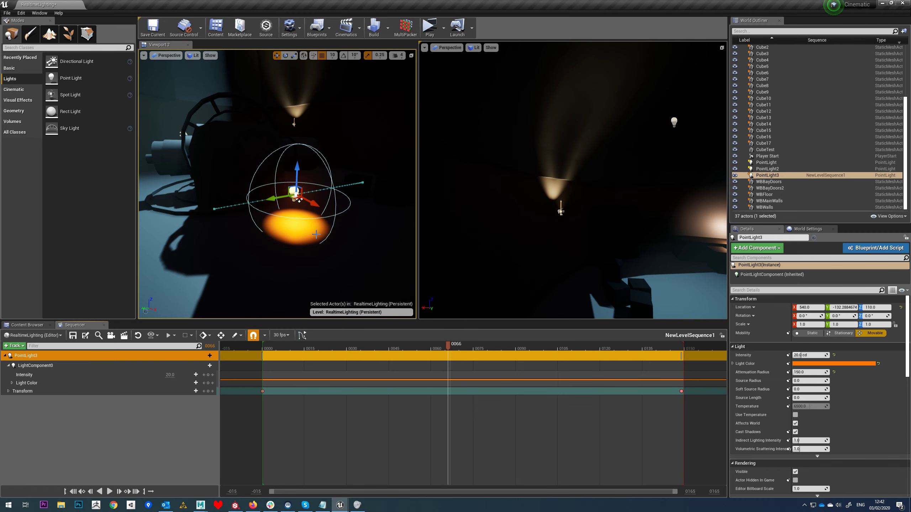
- Set PointLight3's attenuation radius to 300 and scrub the sequence to check the light on the telescope machine
left_click(814, 371)
type("300")
key("Return")
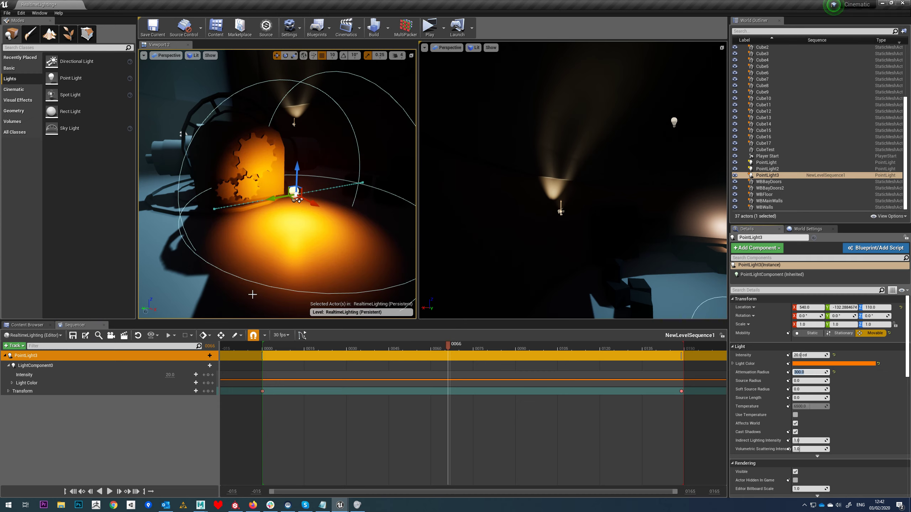
left_click_drag(448, 346, 327, 386)
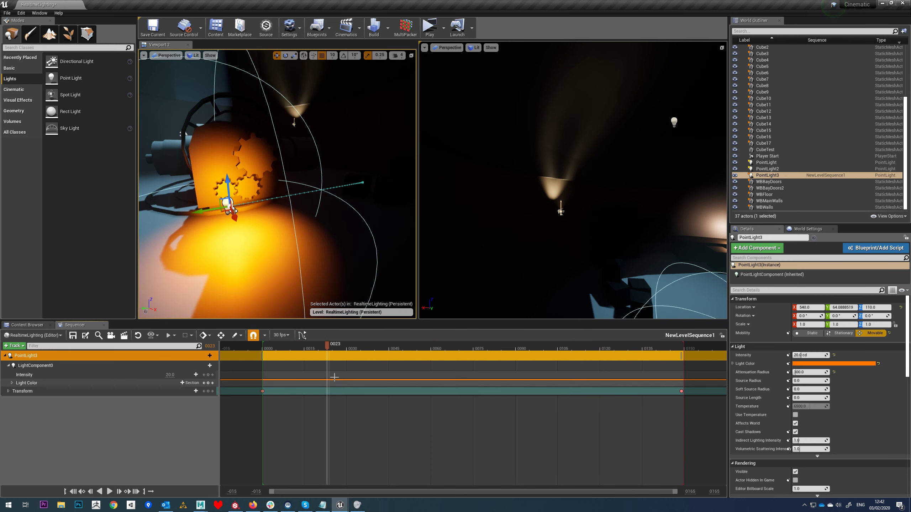
- Expand PointLight3's Light Color track and key the current orange at frame 0
left_click(11, 382)
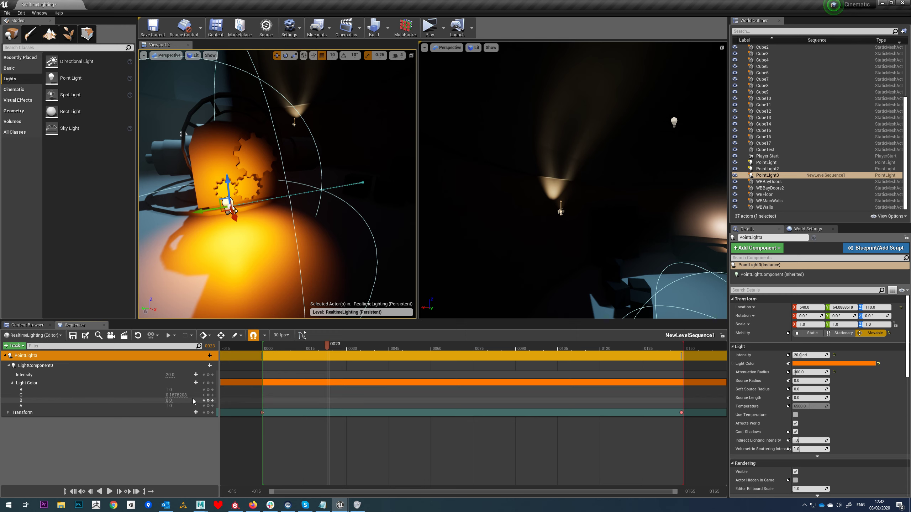
left_click_drag(333, 350, 265, 360)
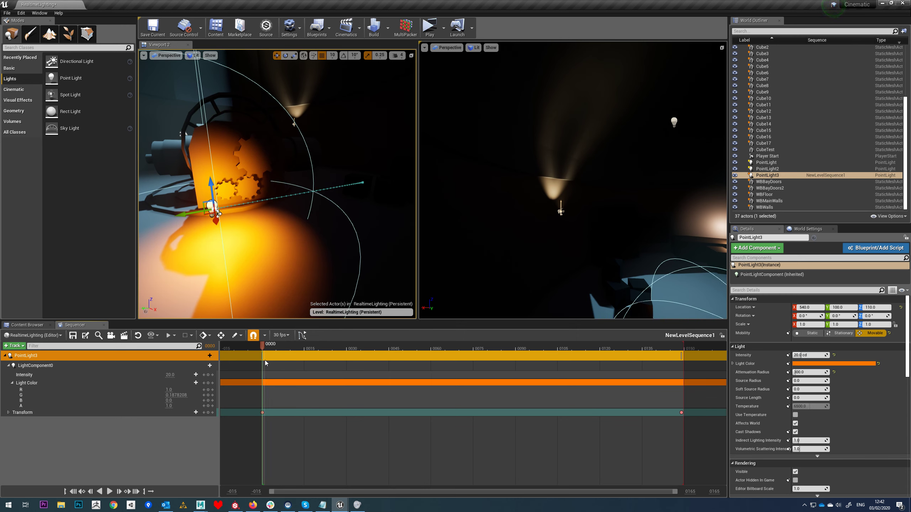
left_click(209, 383)
- Key PointLight3's light color as cyan at frame 149 with R 0, G 1 and B 1
left_click_drag(272, 347, 683, 355)
left_click_drag(171, 390, 157, 390)
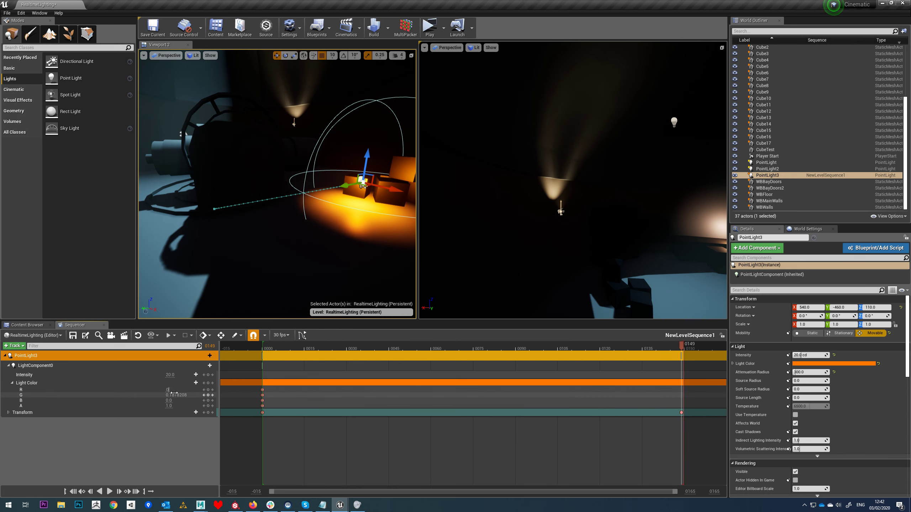
key("Return")
left_click(168, 400)
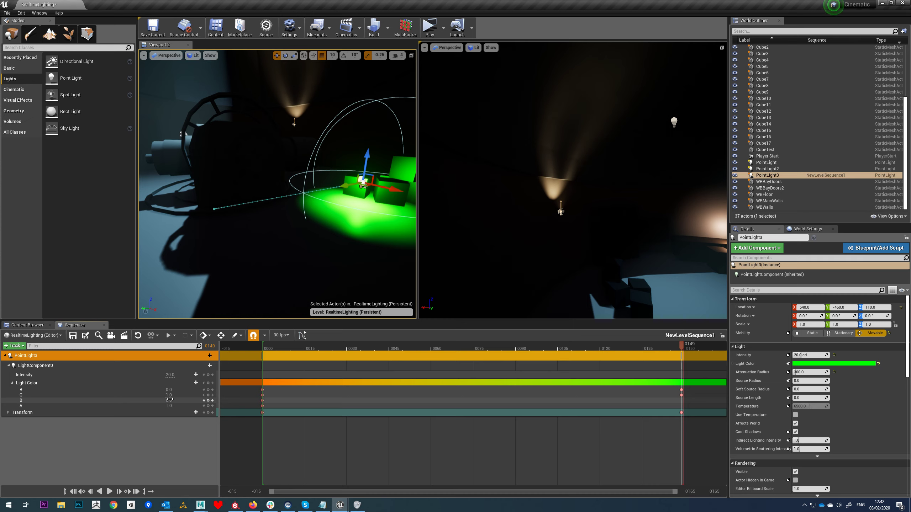
type("1")
key("Return")
- Scrub through the sequence and examine the animated light's movement and color change around the telescope machine from several angles
left_click_drag(681, 346, 651, 374)
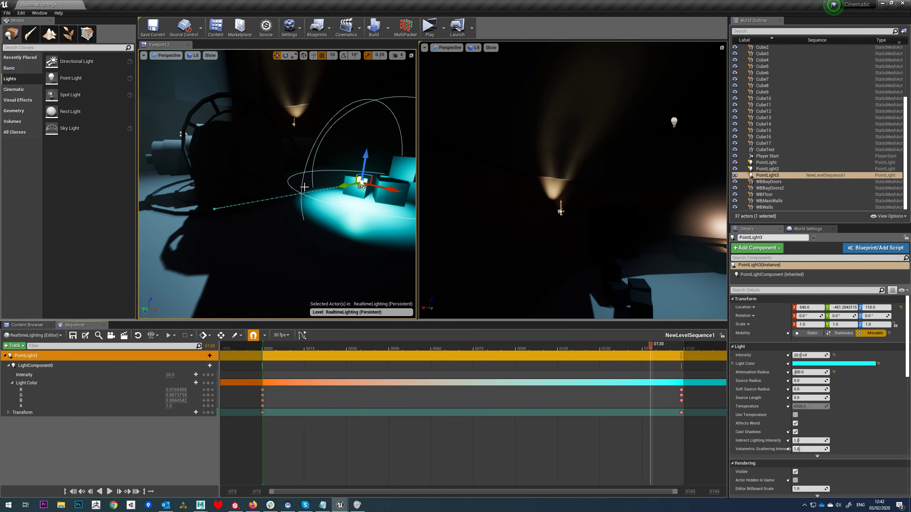
right_click_drag(301, 184, 228, 158)
key("s")
mouse_move(271, 178)
right_mouse_down()
mouse_move(305, 183)
mouse_move(268, 165)
mouse_move(271, 178)
right_mouse_up()
left_click_drag(319, 349, 316, 393)
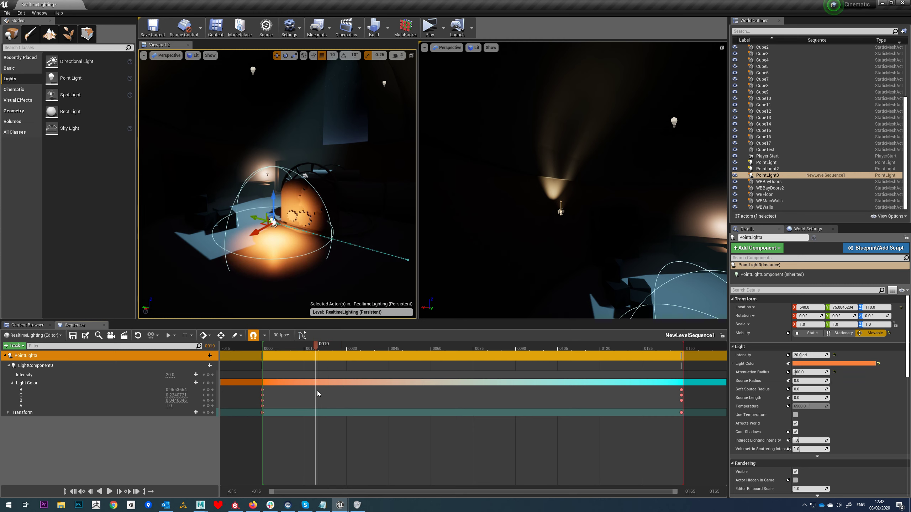
right_click_drag(251, 208, 304, 209)
left_click(304, 210)
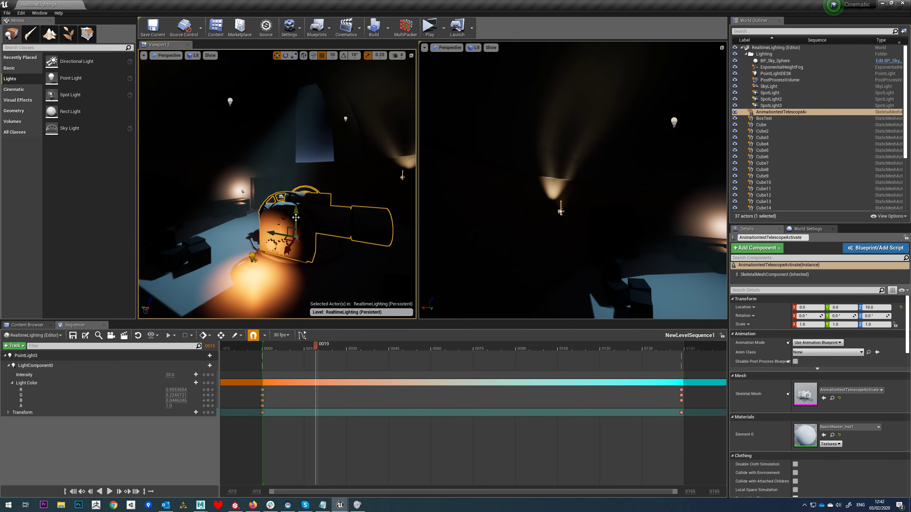
right_click_drag(346, 177, 311, 182)
key("w")
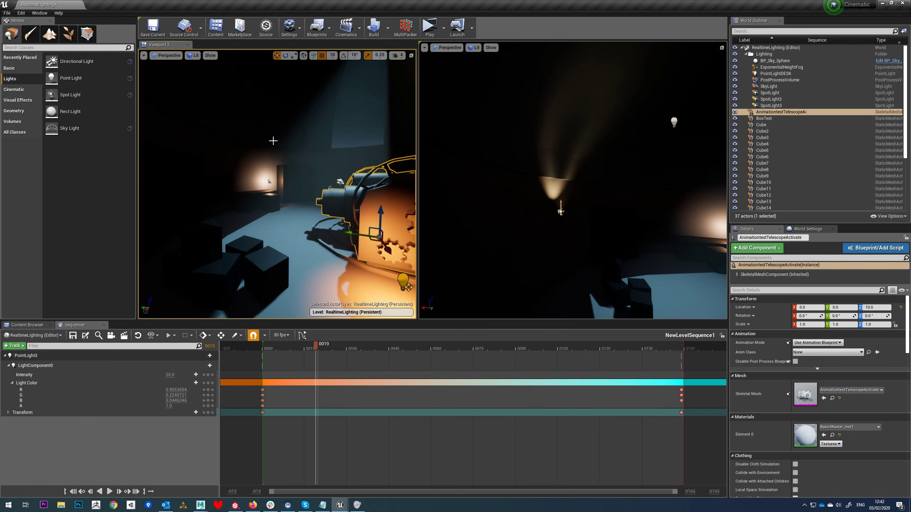